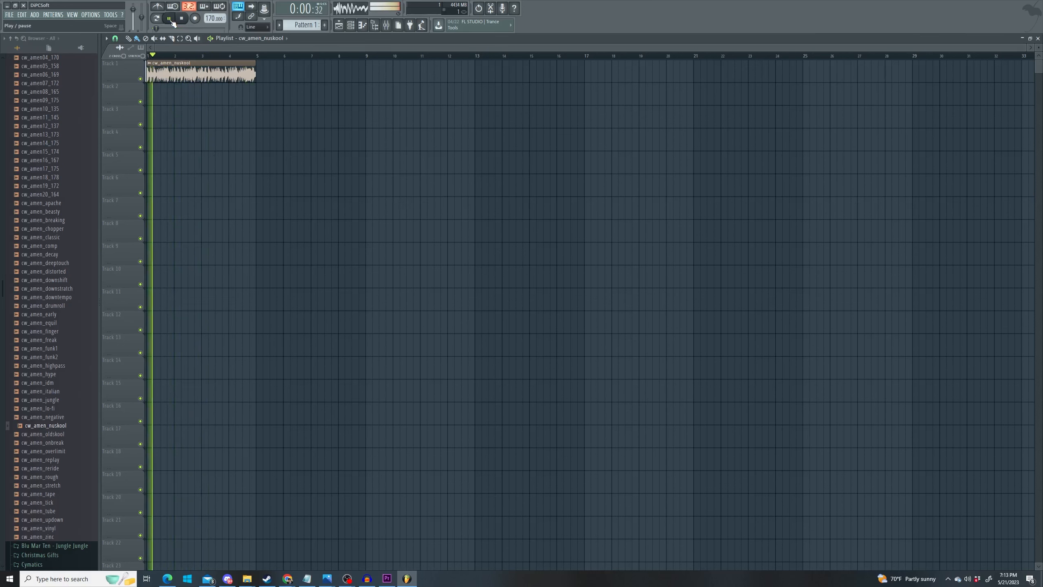
- Stop playback of the four-bar cw_amen_nuskool loop on Track 1
{"action": "left_click", "coordinate": [172, 21]}
- Render the loop to cw_nuskool_170_4bar.wav, replacing the old file, then delete the clip from Track 1
{"action": "left_click", "coordinate": [8, 17]}
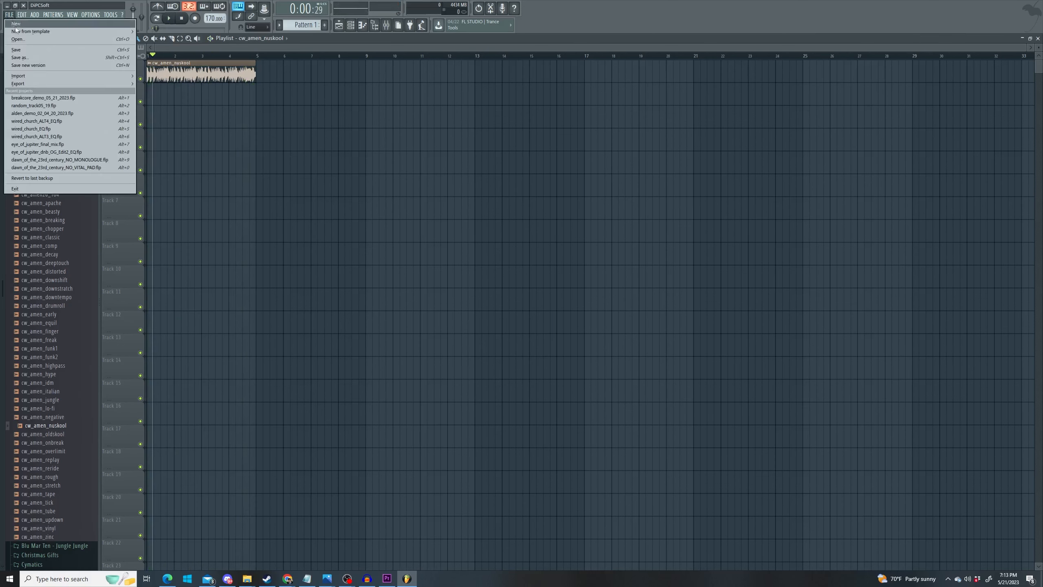
{"action": "mouse_move", "coordinate": [60, 85]}
{"action": "left_click", "coordinate": [166, 91]}
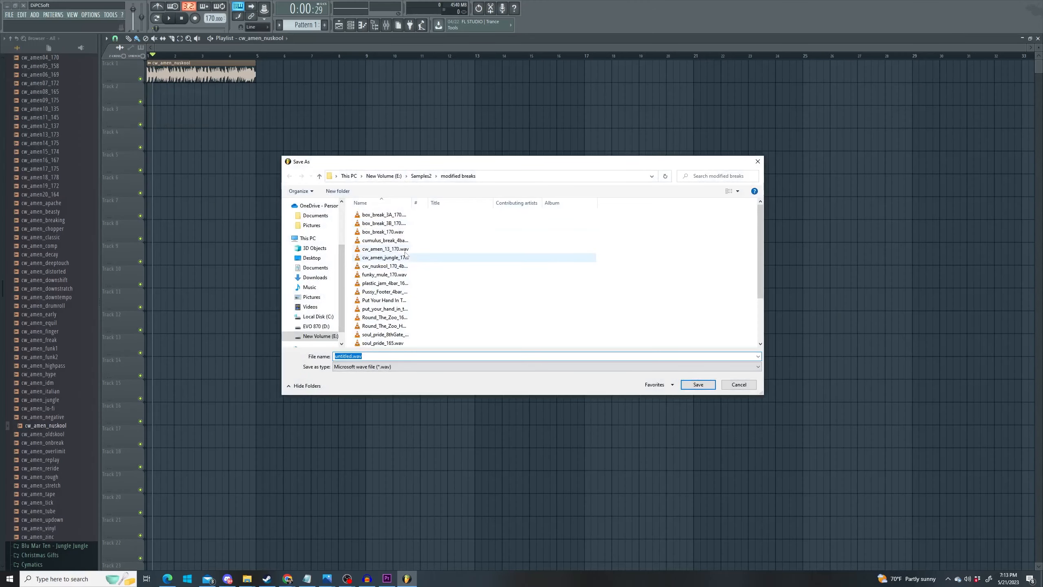
{"action": "left_click", "coordinate": [394, 266]}
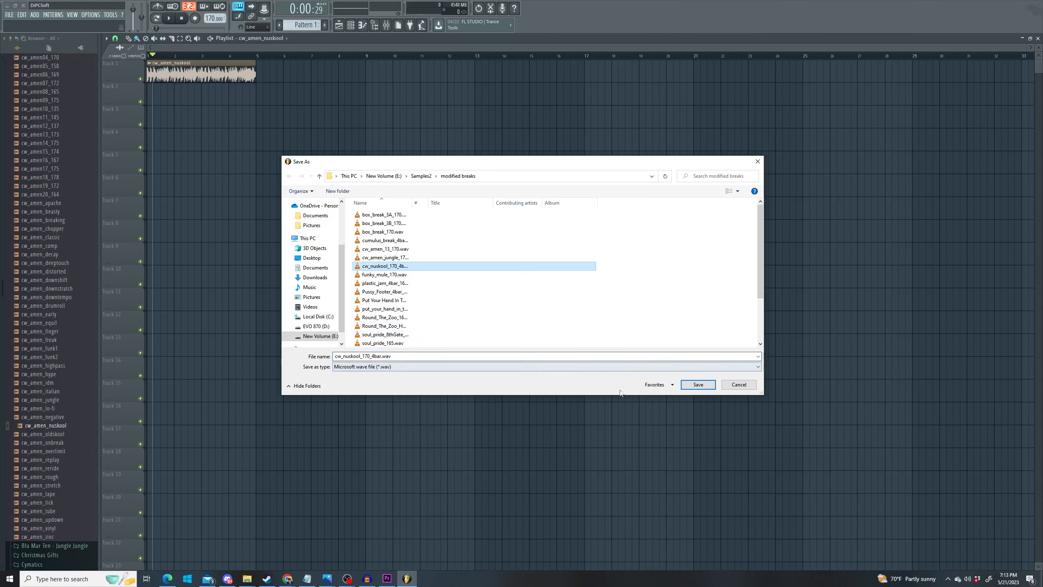
{"action": "left_click", "coordinate": [682, 385]}
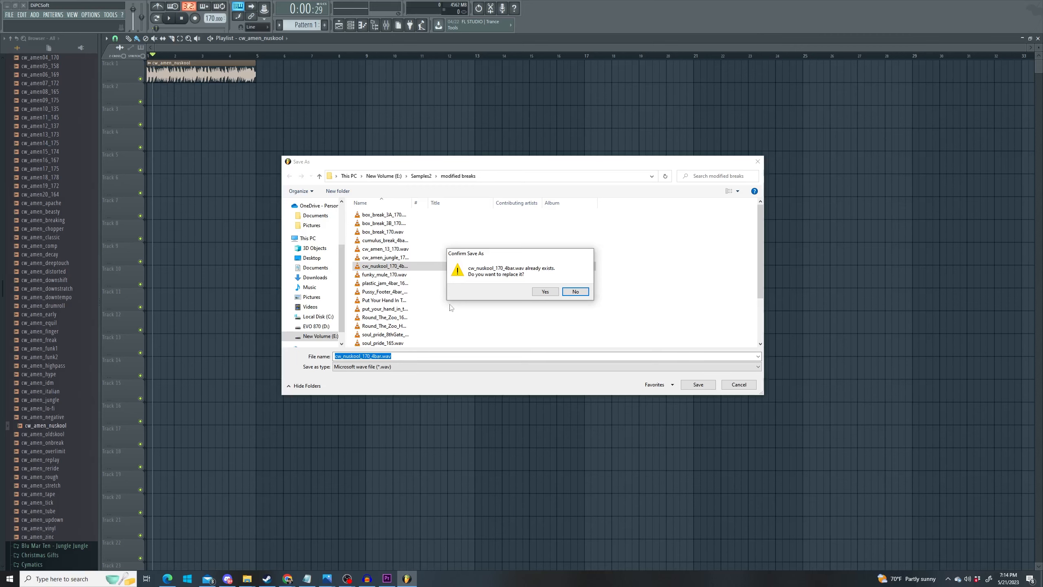
{"action": "left_click", "coordinate": [537, 292]}
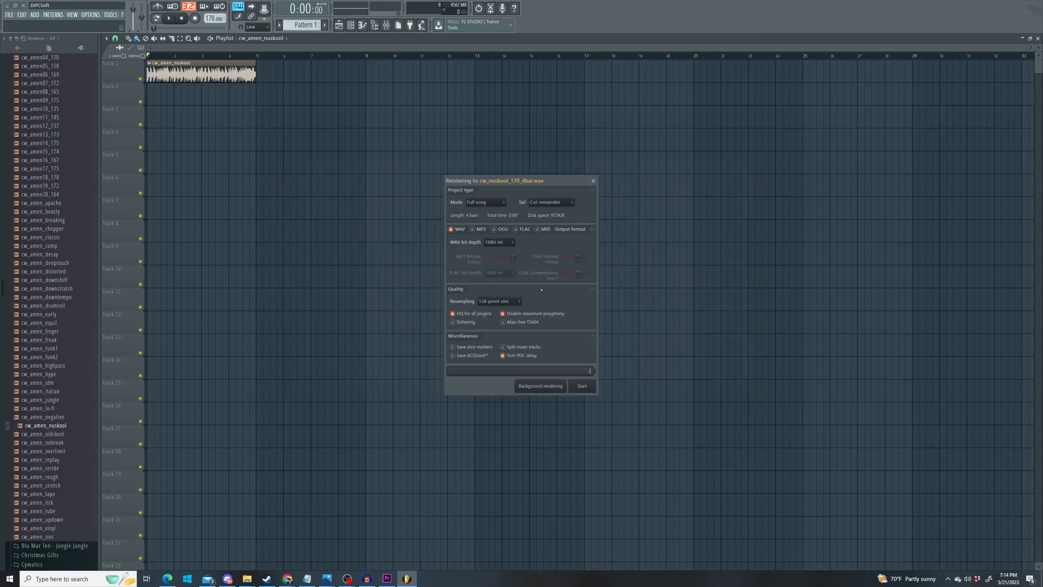
{"action": "left_click", "coordinate": [582, 386]}
{"action": "right_click", "coordinate": [209, 76]}
- Open the Breaks folder of the Blu Mar Ten - Jungle Jungle pack in Samples2
{"action": "scroll", "coordinate": [68, 297], "scroll_direction": "up", "scroll_amount": 8}
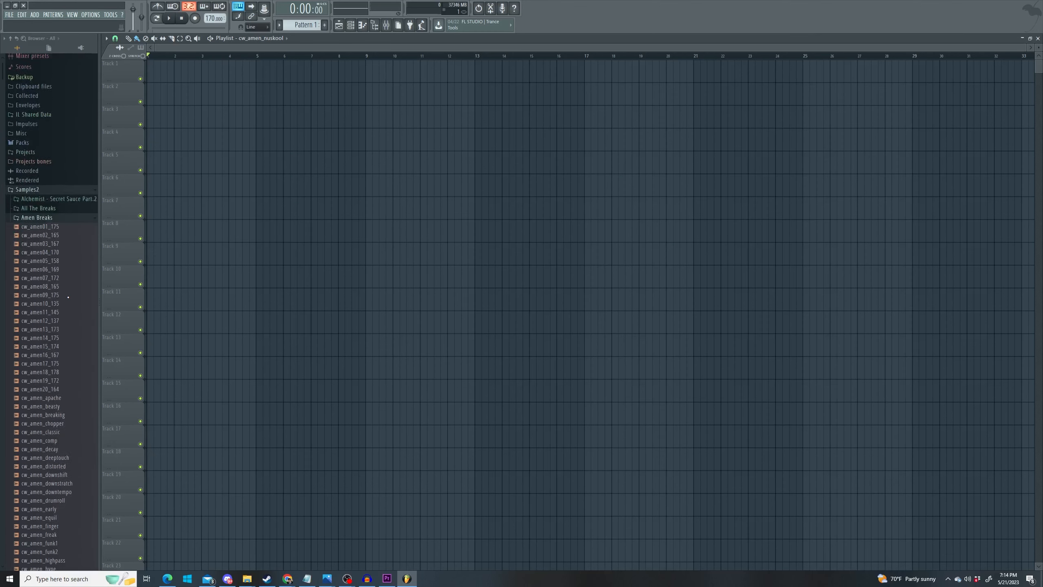
{"action": "scroll", "coordinate": [58, 254], "scroll_direction": "up", "scroll_amount": 2}
{"action": "left_click", "coordinate": [38, 275]}
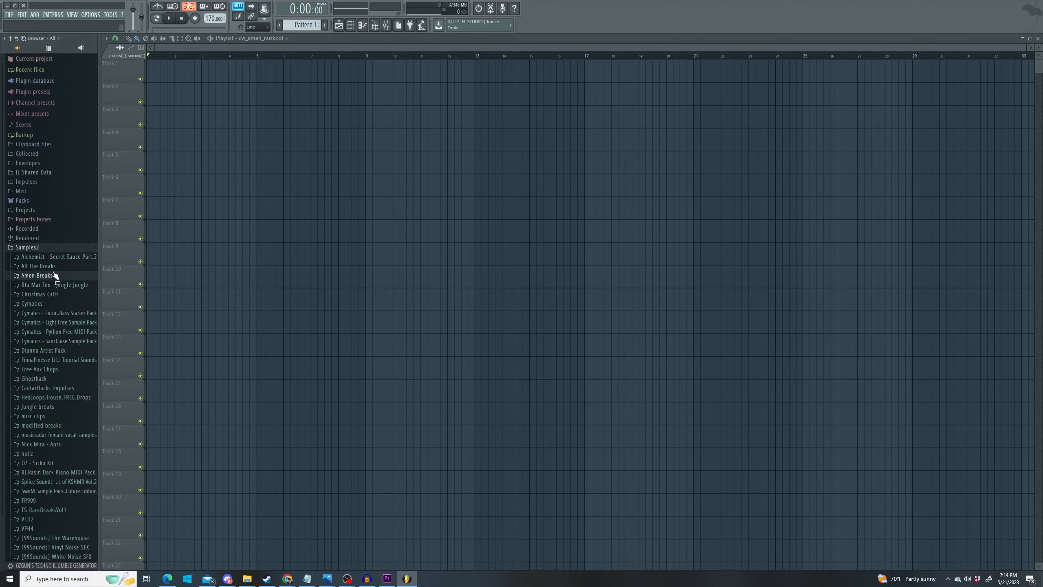
{"action": "left_click", "coordinate": [44, 248]}
{"action": "left_click", "coordinate": [36, 250]}
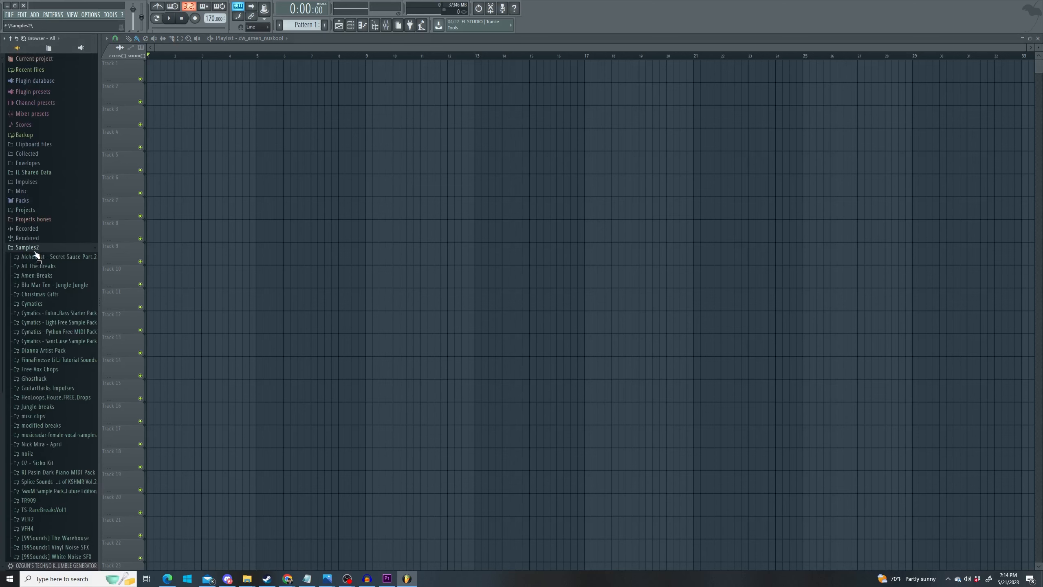
{"action": "left_click", "coordinate": [56, 286]}
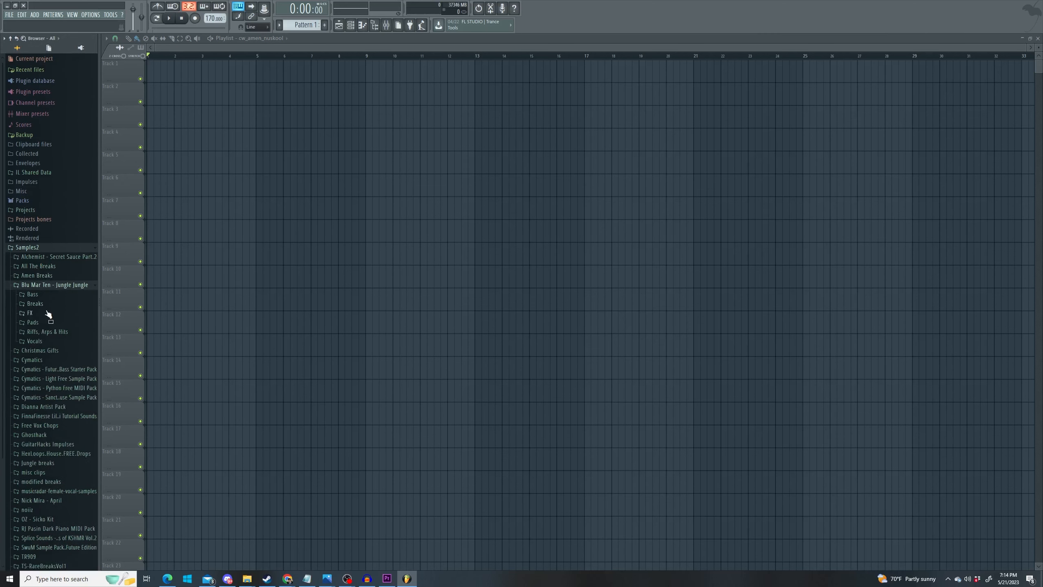
{"action": "left_click", "coordinate": [41, 304]}
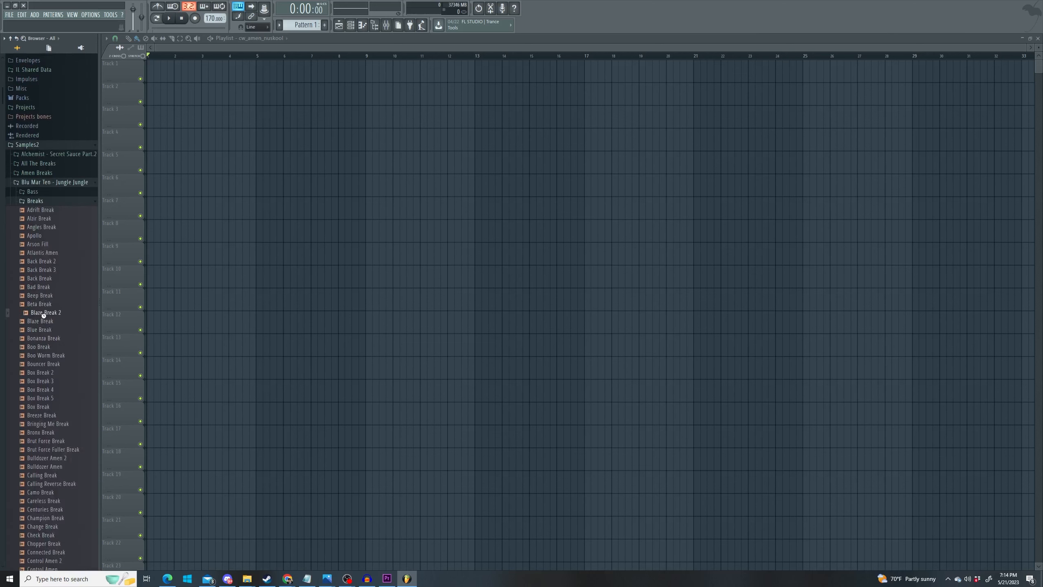
- Try Blaze Break 2 on Track 1, delete it, and place Box Break 3 there instead
{"action": "left_click", "coordinate": [35, 374]}
{"action": "left_click_drag", "start_coordinate": [47, 315], "coordinate": [202, 75]}
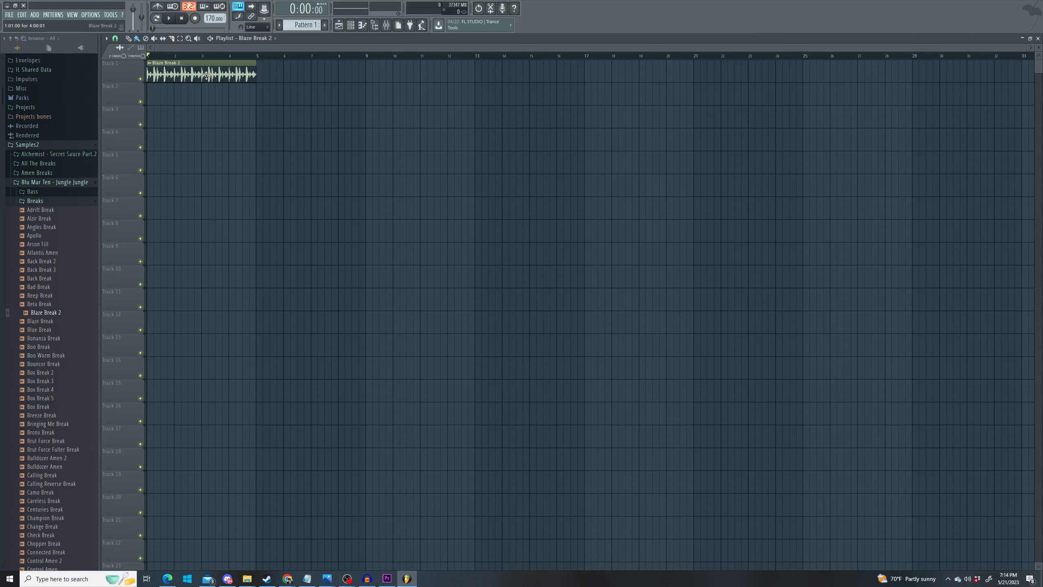
{"action": "right_click", "coordinate": [207, 75]}
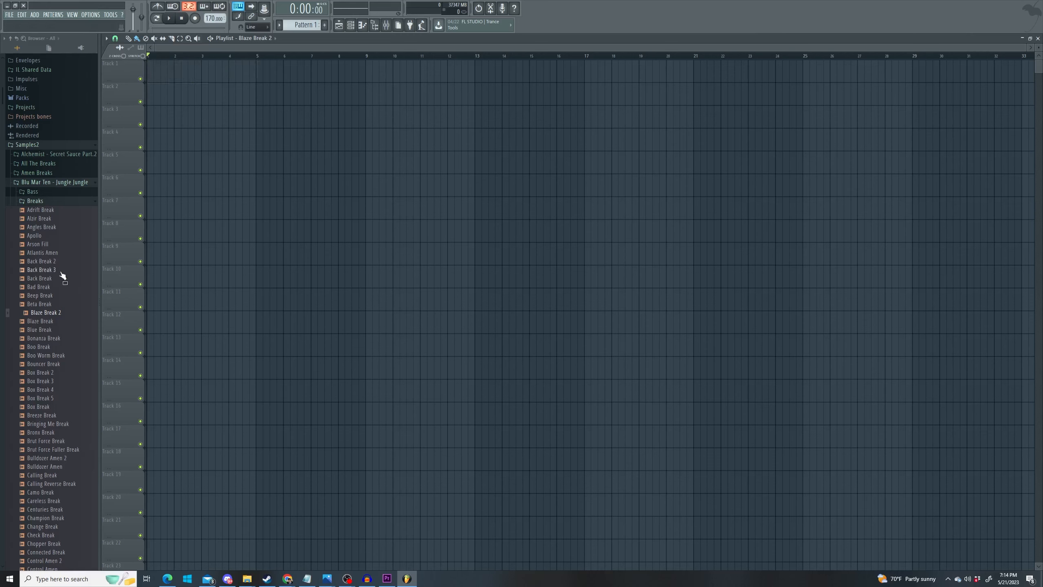
{"action": "left_click", "coordinate": [50, 382]}
{"action": "left_click_drag", "start_coordinate": [46, 387], "coordinate": [159, 73]}
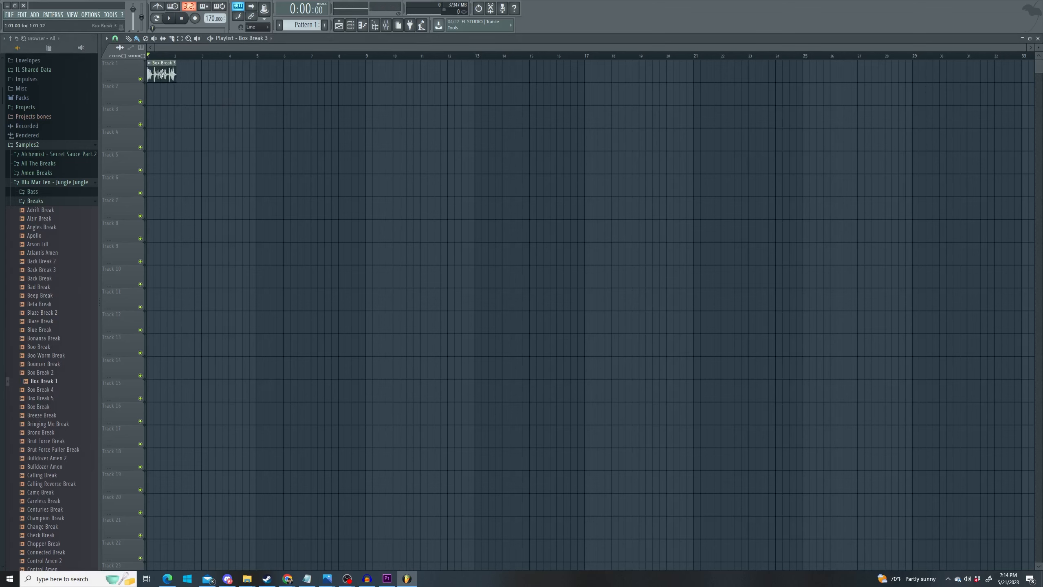
- Time-stretch Box Break 3 to the project tempo and repeat it at bars 2 and 4
{"action": "double_click", "coordinate": [160, 75]}
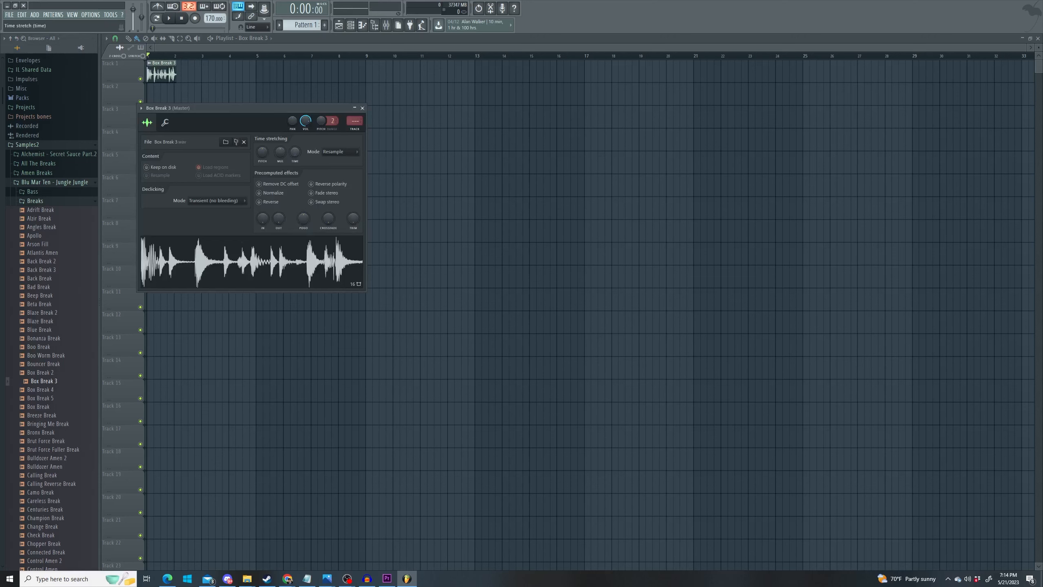
{"action": "left_click_drag", "start_coordinate": [294, 152], "coordinate": [295, 139]}
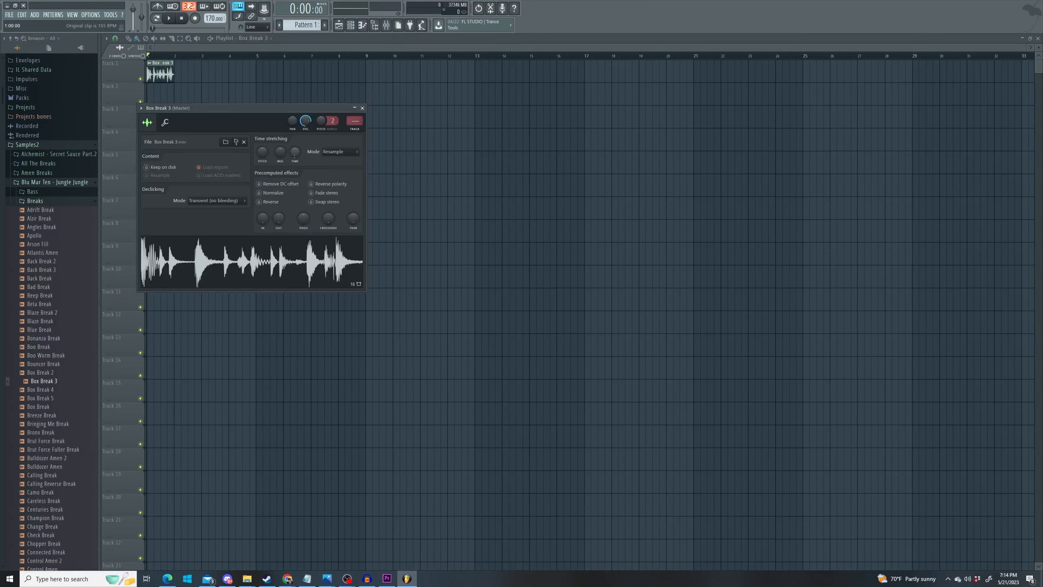
{"action": "key", "text": "Escape"}
{"action": "left_click", "coordinate": [177, 73]}
{"action": "left_click", "coordinate": [229, 75]}
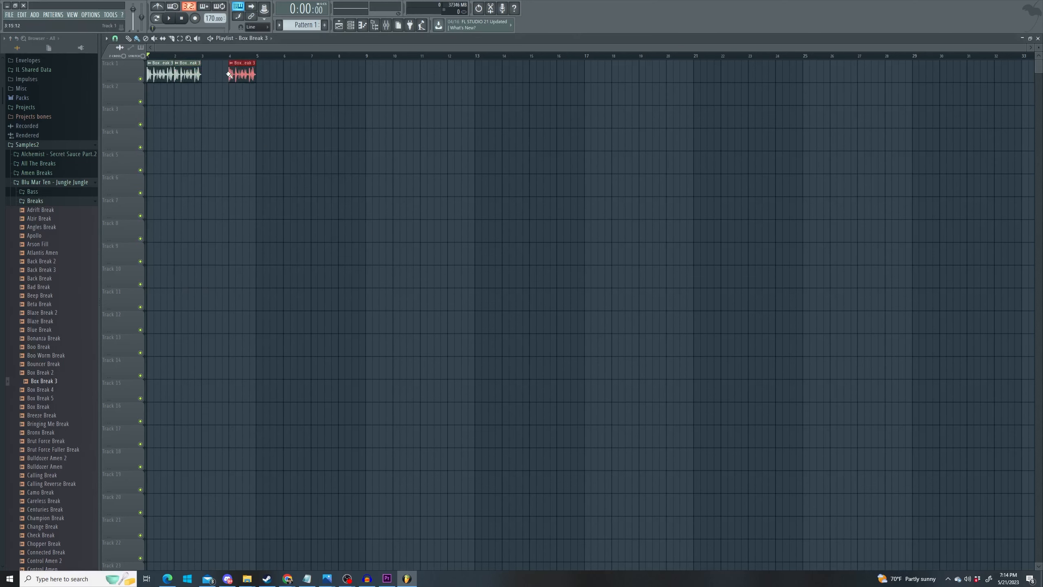
- Fill Track 1's gaps near bar 3 with short Box Break 3 chops from Track 2, then play
{"action": "left_click", "coordinate": [200, 100]}
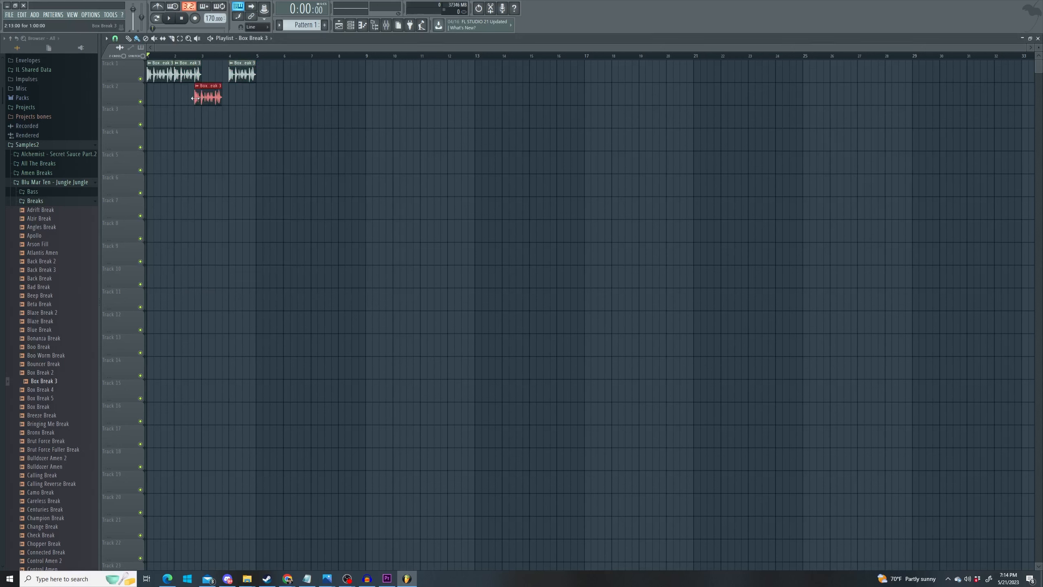
{"action": "left_click_drag", "start_coordinate": [205, 98], "coordinate": [218, 75]}
{"action": "left_click", "coordinate": [223, 91]}
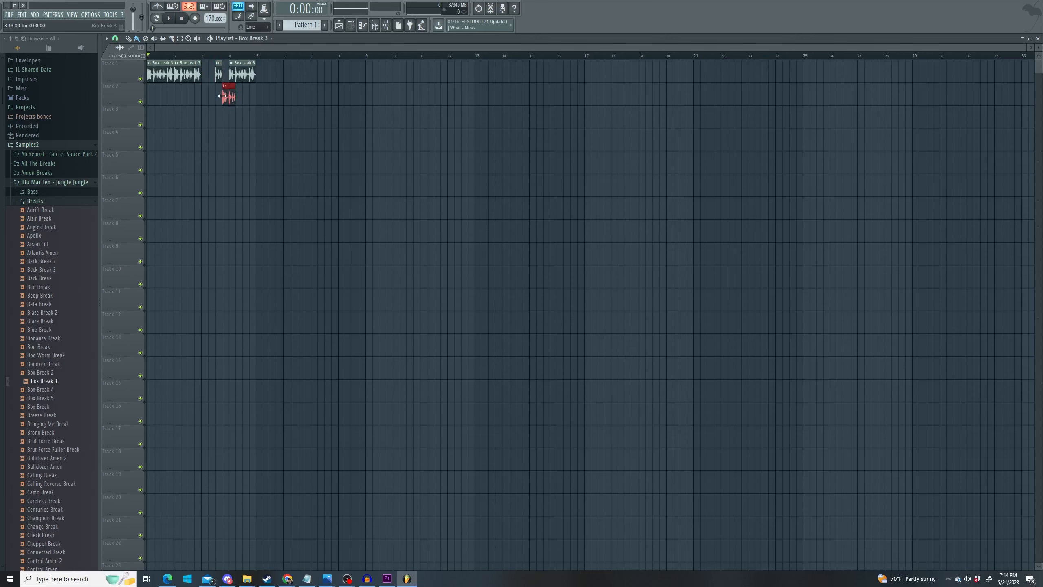
{"action": "left_click_drag", "start_coordinate": [231, 97], "coordinate": [224, 73]}
{"action": "left_click", "coordinate": [201, 85]}
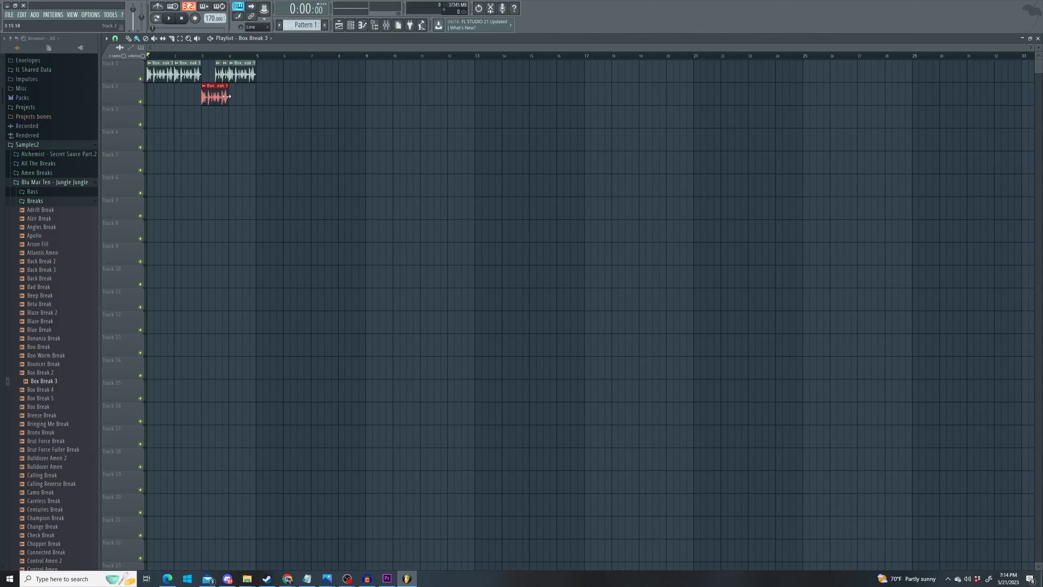
{"action": "left_click_drag", "start_coordinate": [208, 95], "coordinate": [208, 73]}
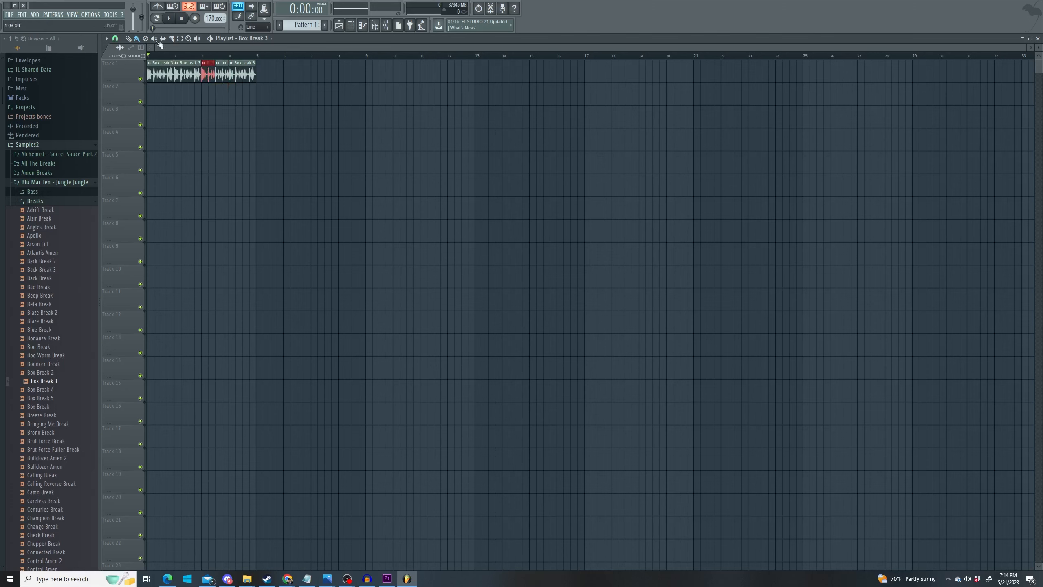
{"action": "key", "text": "space"}
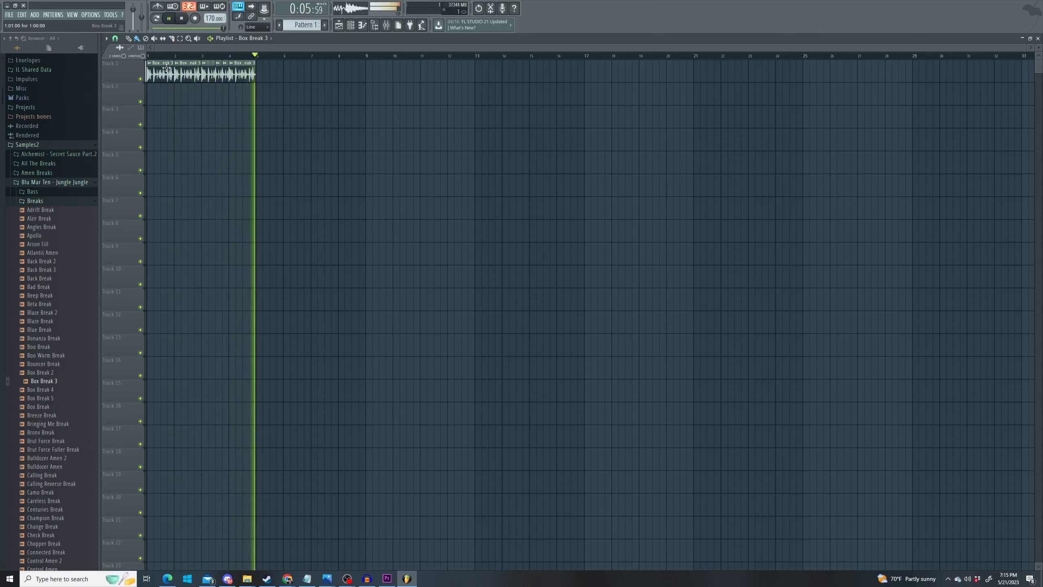
- Route Box Break 3 to mixer insert 1 and load ValhallaSpaceModulator with Manual at 0.03 ms
{"action": "left_click", "coordinate": [169, 18]}
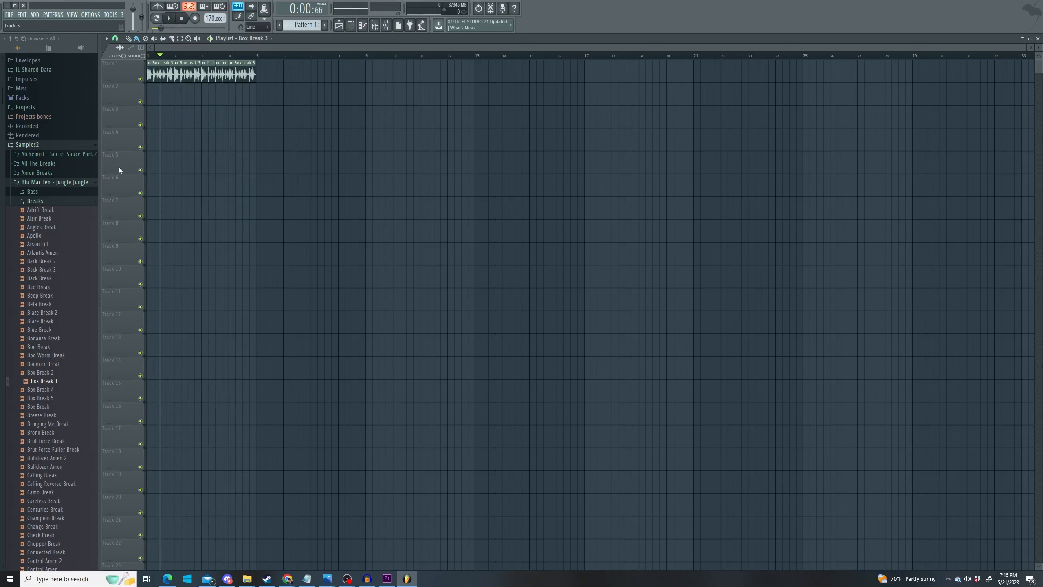
{"action": "double_click", "coordinate": [163, 75]}
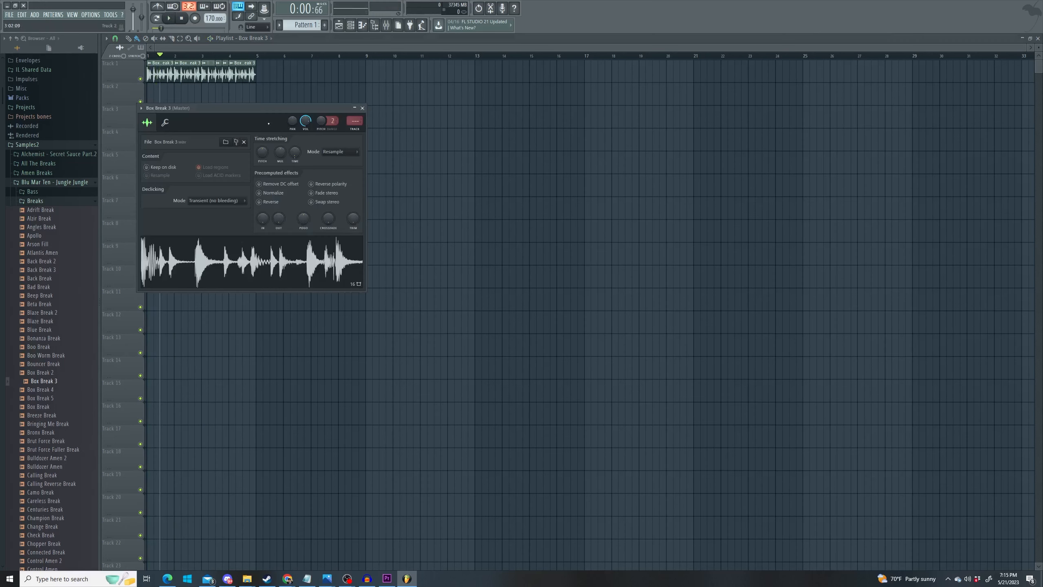
{"action": "left_click_drag", "start_coordinate": [358, 121], "coordinate": [359, 119]}
{"action": "left_click_drag", "start_coordinate": [0, 214], "coordinate": [434, 206]}
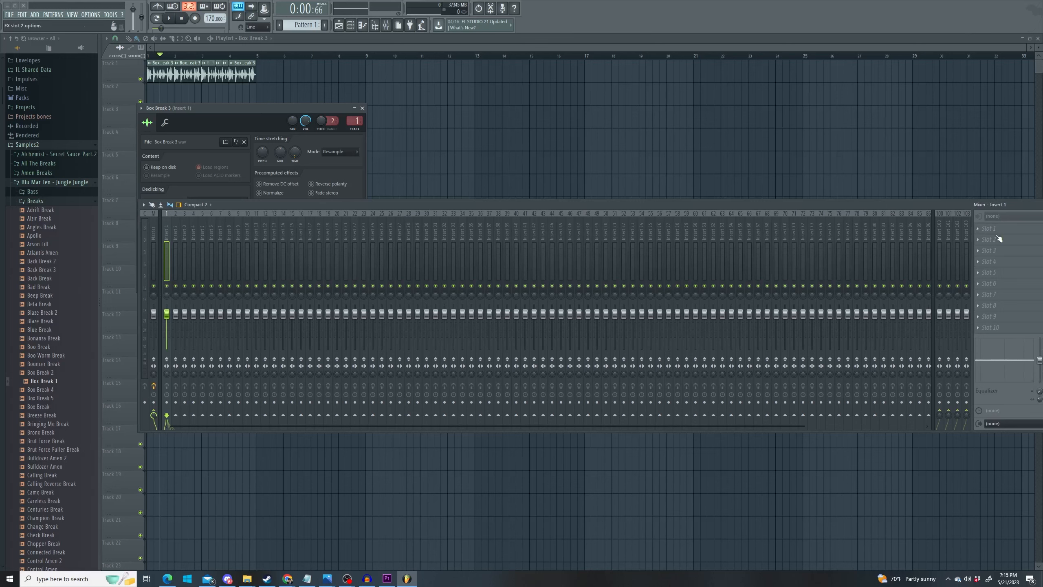
{"action": "left_click", "coordinate": [977, 228]}
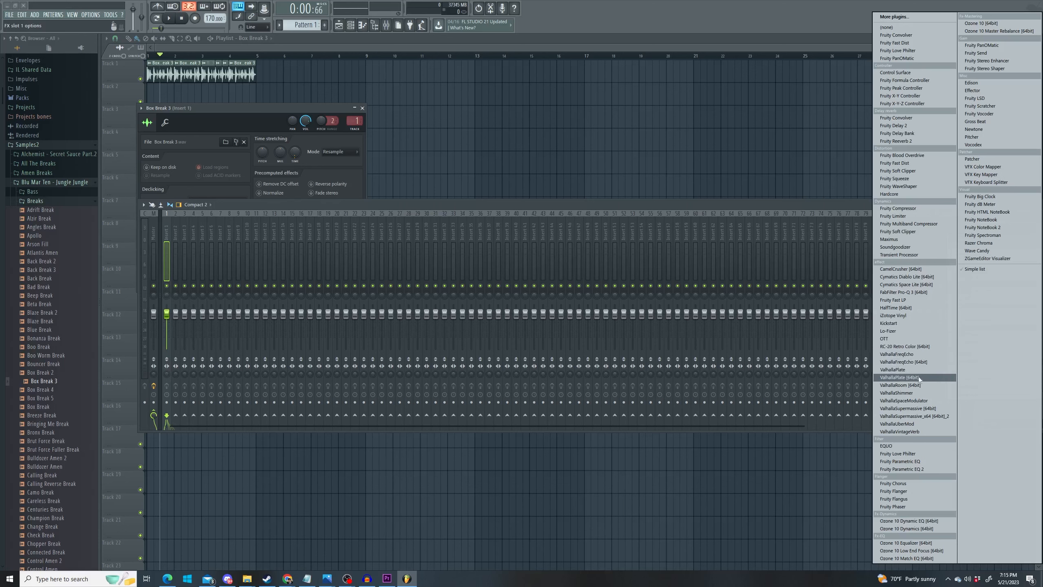
{"action": "left_click", "coordinate": [922, 400]}
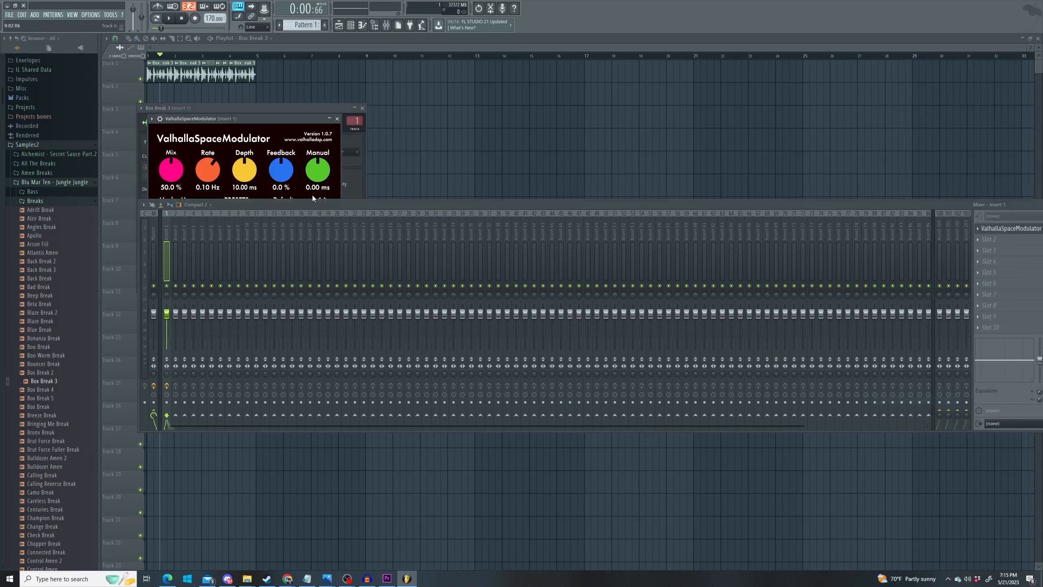
{"action": "left_click_drag", "start_coordinate": [335, 208], "coordinate": [326, 294]}
{"action": "left_click_drag", "start_coordinate": [318, 169], "coordinate": [283, 158]}
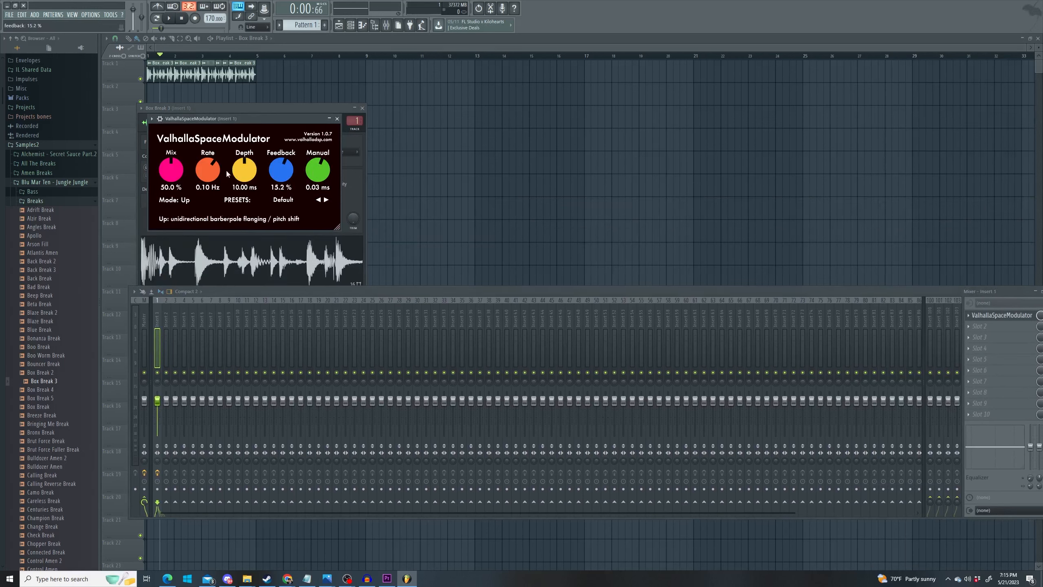
- Audition the break through the effect, then bring up the second slot's effect list
{"action": "key", "text": "space"}
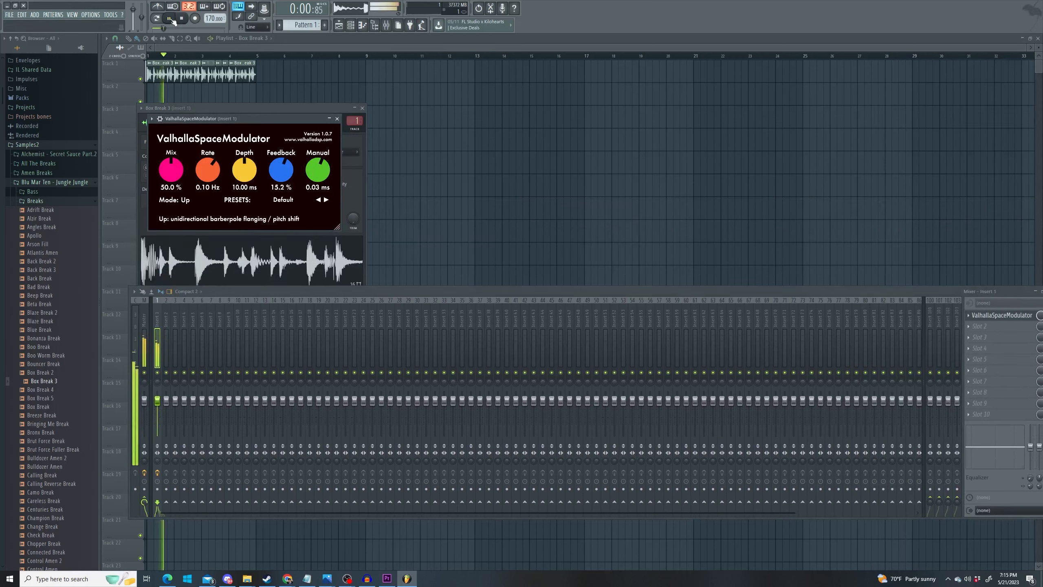
{"action": "left_click_drag", "start_coordinate": [883, 292], "coordinate": [850, 261]}
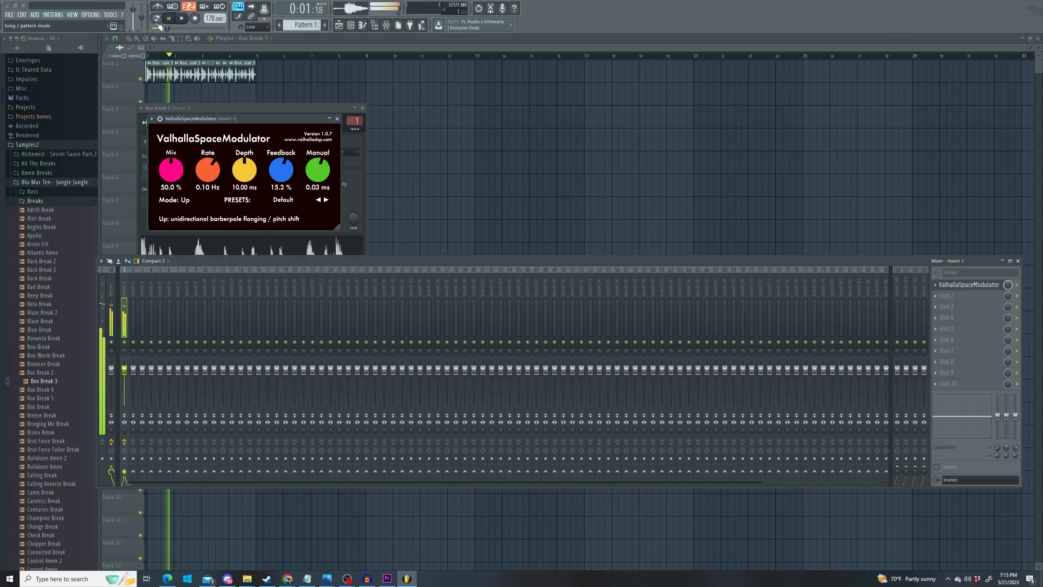
{"action": "left_click", "coordinate": [169, 18]}
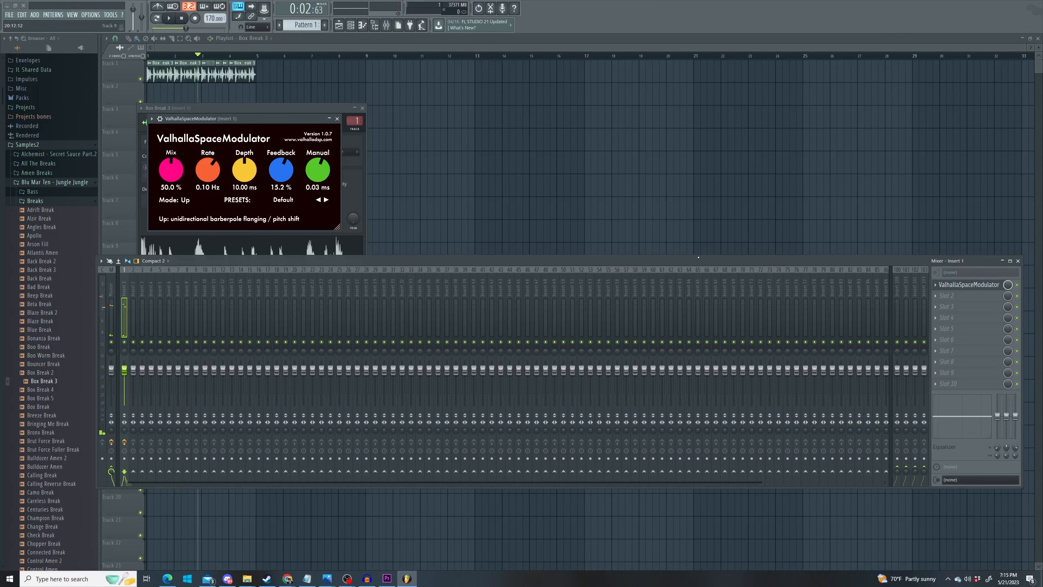
{"action": "left_click", "coordinate": [953, 301]}
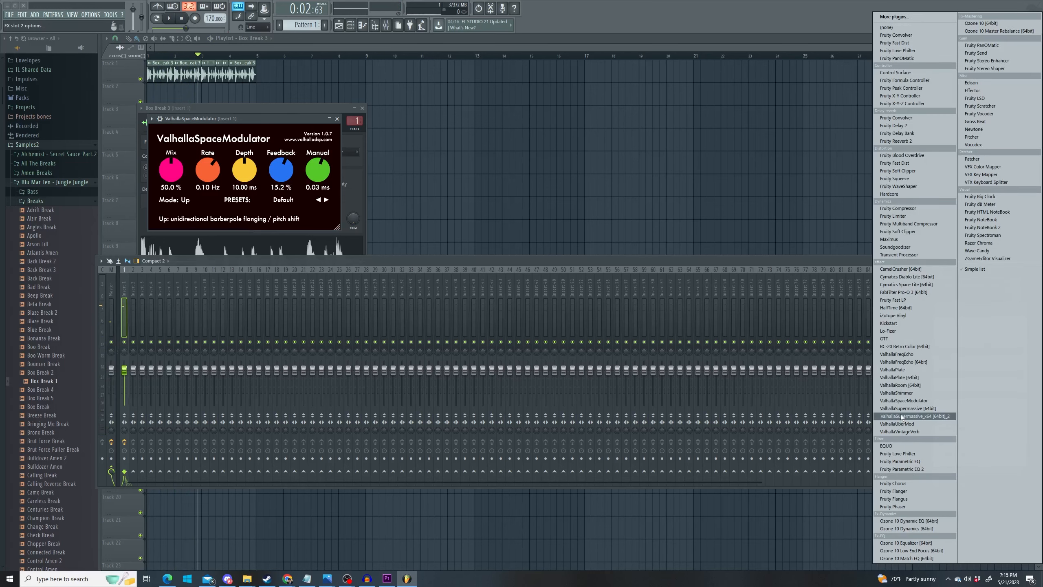
- Load Fruity parametric EQ 2, cutting lows around 78 Hz and boosting low mids near 294 Hz
{"action": "left_click", "coordinate": [923, 470]}
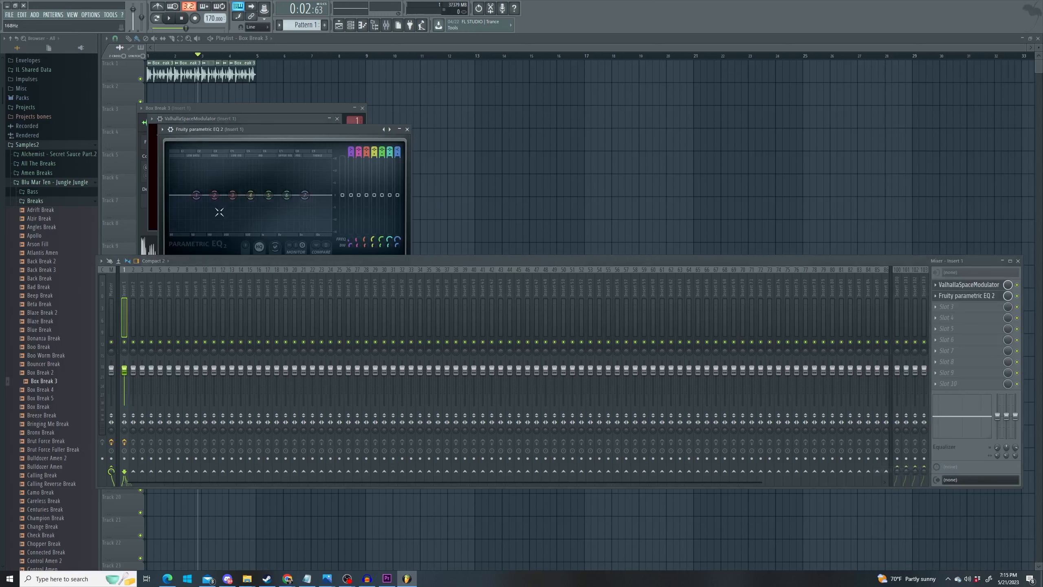
{"action": "left_click_drag", "start_coordinate": [196, 195], "coordinate": [201, 228]}
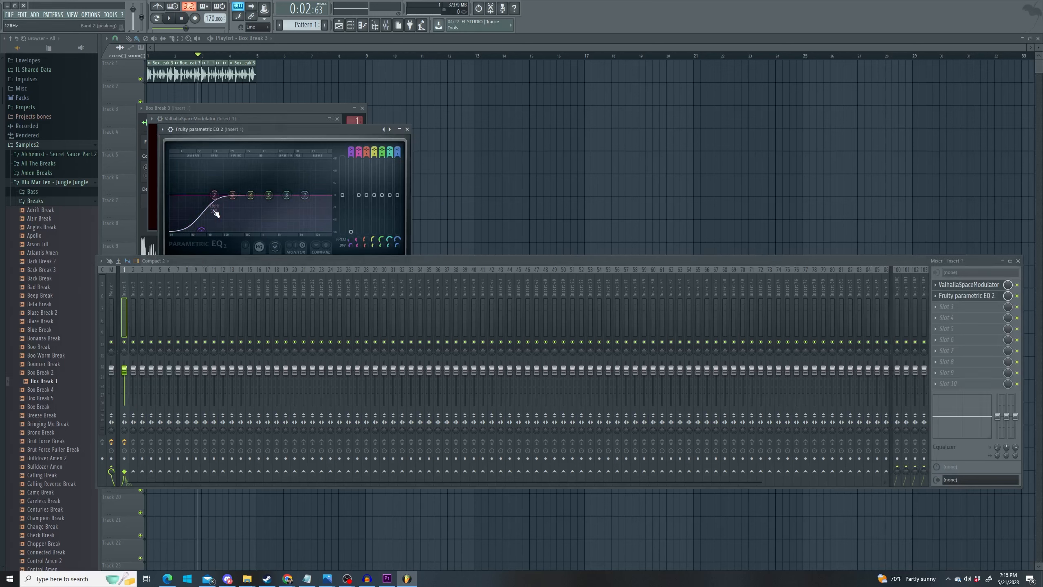
{"action": "key", "text": "space"}
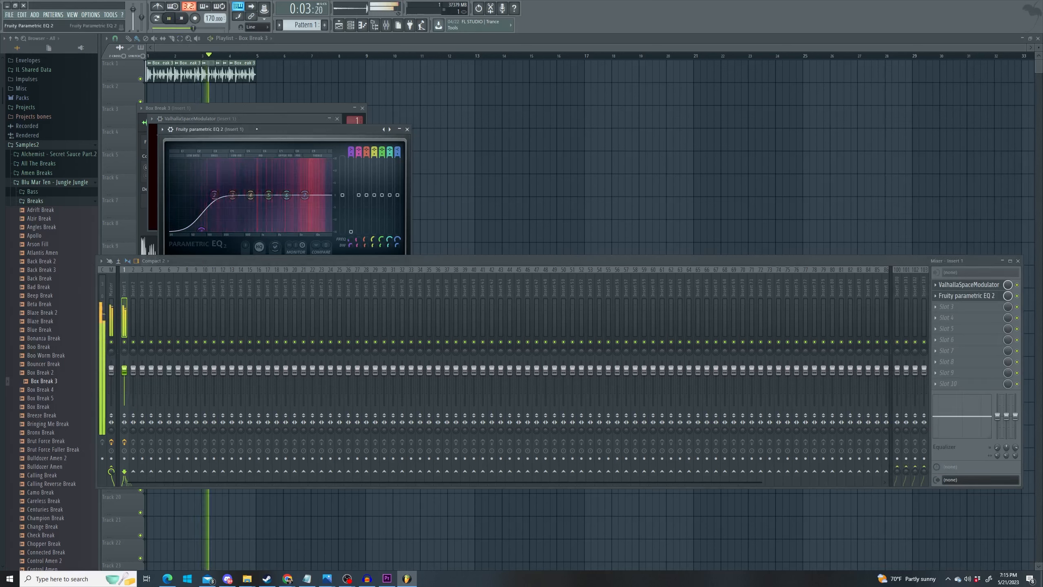
{"action": "mouse_move", "coordinate": [233, 194]}
{"action": "left_mouse_down"}
{"action": "mouse_move", "coordinate": [231, 183]}
{"action": "mouse_move", "coordinate": [255, 208]}
{"action": "mouse_move", "coordinate": [253, 195]}
{"action": "left_mouse_up"}
{"action": "mouse_move", "coordinate": [269, 195]}
{"action": "left_mouse_down"}
{"action": "mouse_move", "coordinate": [270, 205]}
{"action": "mouse_move", "coordinate": [284, 189]}
{"action": "mouse_move", "coordinate": [306, 205]}
{"action": "mouse_move", "coordinate": [270, 196]}
{"action": "mouse_move", "coordinate": [313, 214]}
{"action": "mouse_move", "coordinate": [293, 188]}
{"action": "mouse_move", "coordinate": [271, 197]}
{"action": "left_mouse_up"}
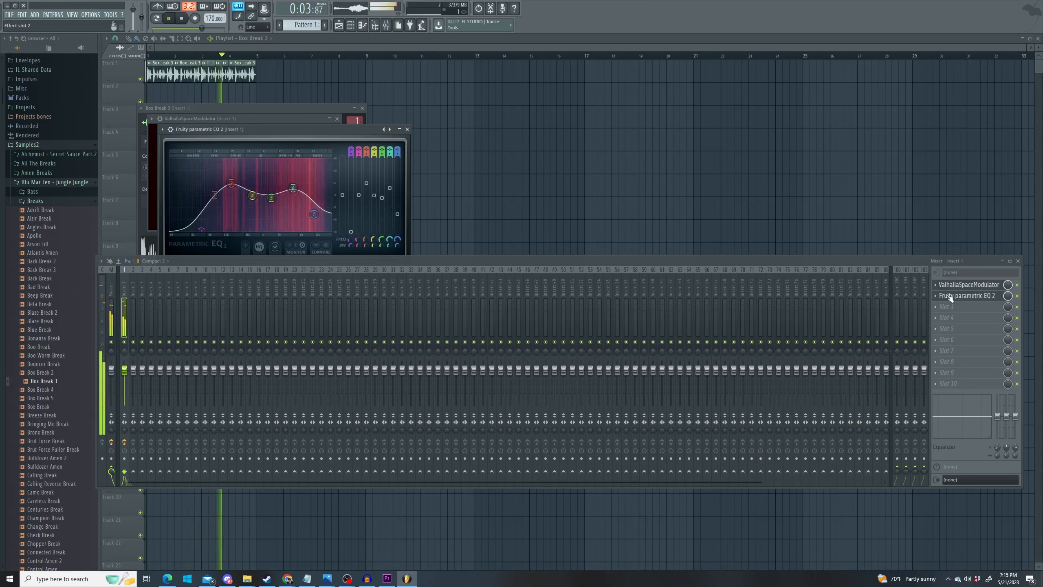
- Move the EQ ahead of ValhallaSpaceModulator, boost 684 Hz by about 10.8 dB, flatten 1766 Hz
{"action": "left_click", "coordinate": [935, 296]}
{"action": "left_click", "coordinate": [949, 420]}
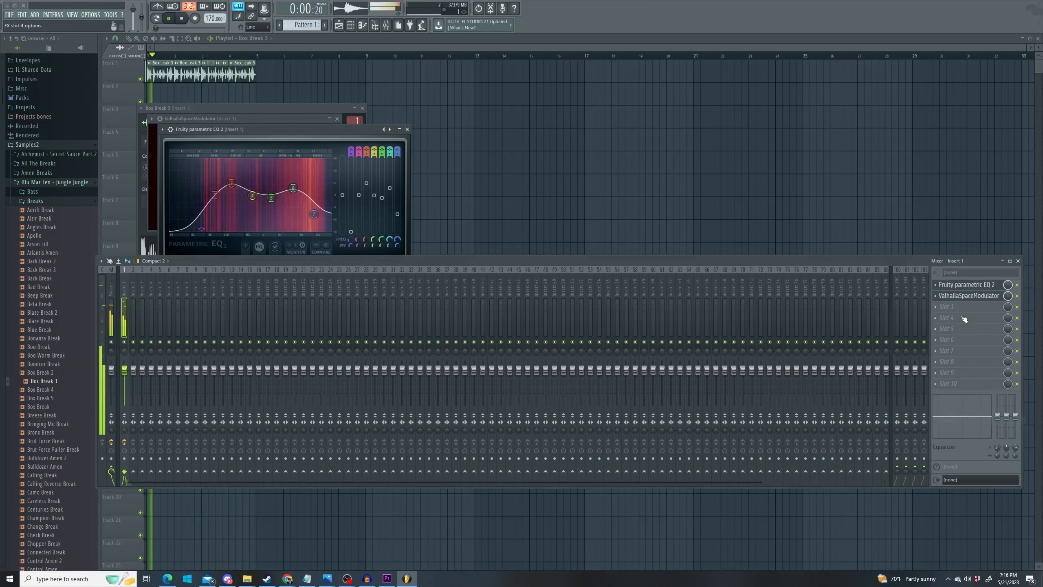
{"action": "mouse_move", "coordinate": [252, 195]}
{"action": "left_mouse_down"}
{"action": "mouse_move", "coordinate": [250, 163]}
{"action": "mouse_move", "coordinate": [251, 199]}
{"action": "mouse_move", "coordinate": [251, 188]}
{"action": "left_mouse_up"}
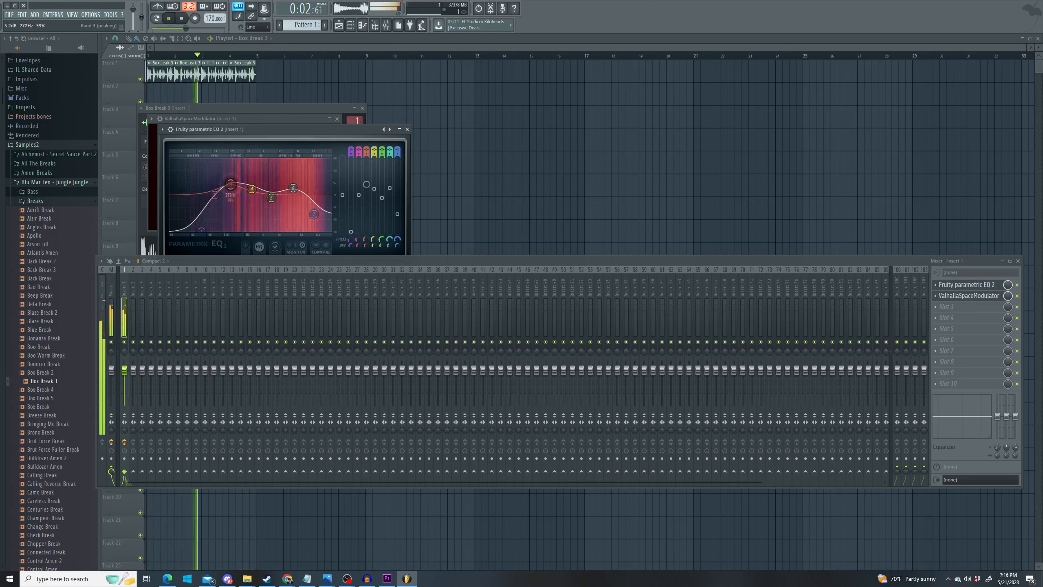
{"action": "left_click_drag", "start_coordinate": [272, 200], "coordinate": [313, 231]}
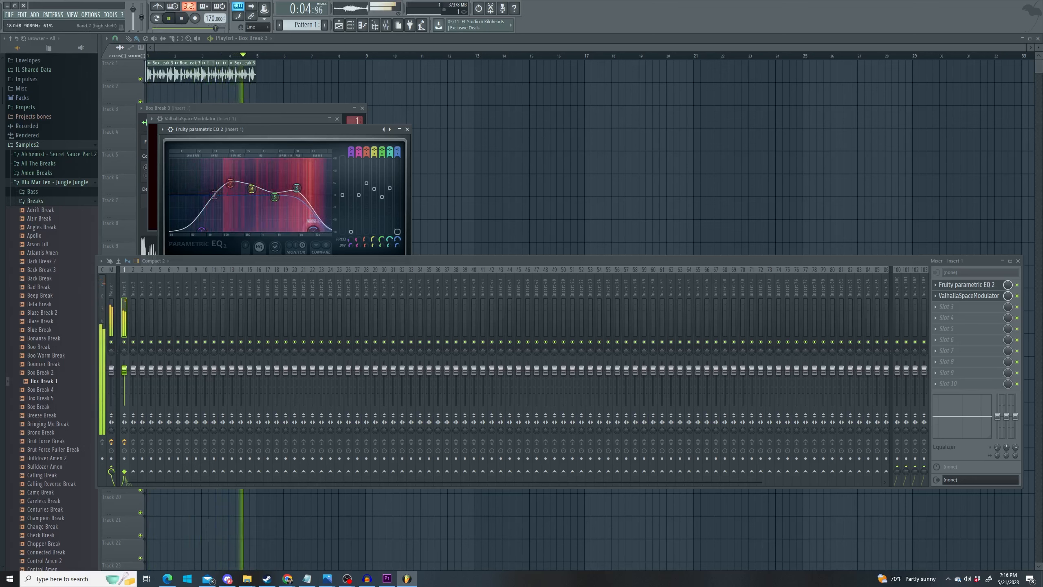
{"action": "key", "text": "space"}
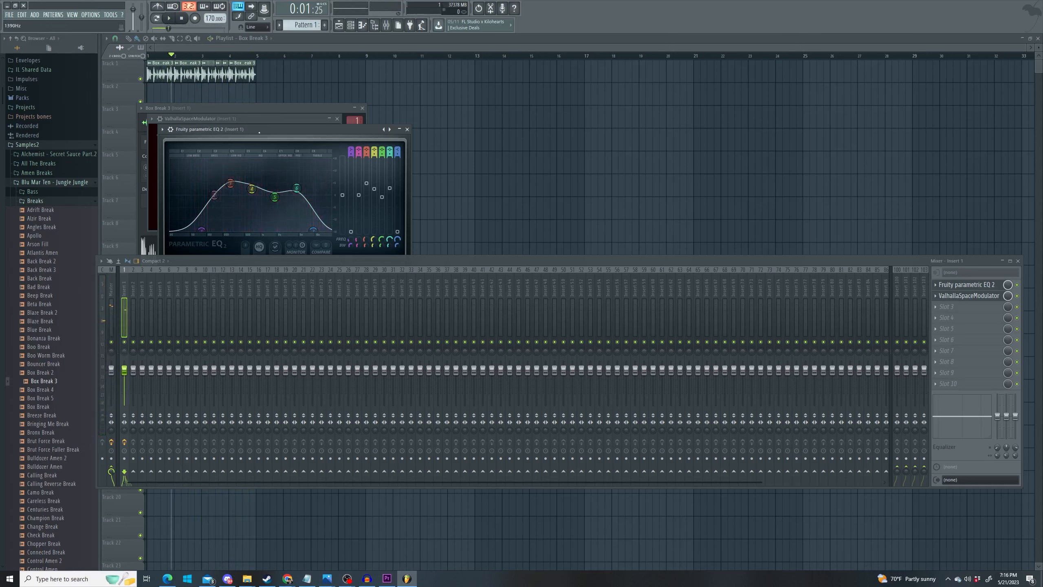
- Export the processed break as box_break_3C_170_4bar.wav, adapting the box_break_3B_170 file name
{"action": "left_click", "coordinate": [9, 15]}
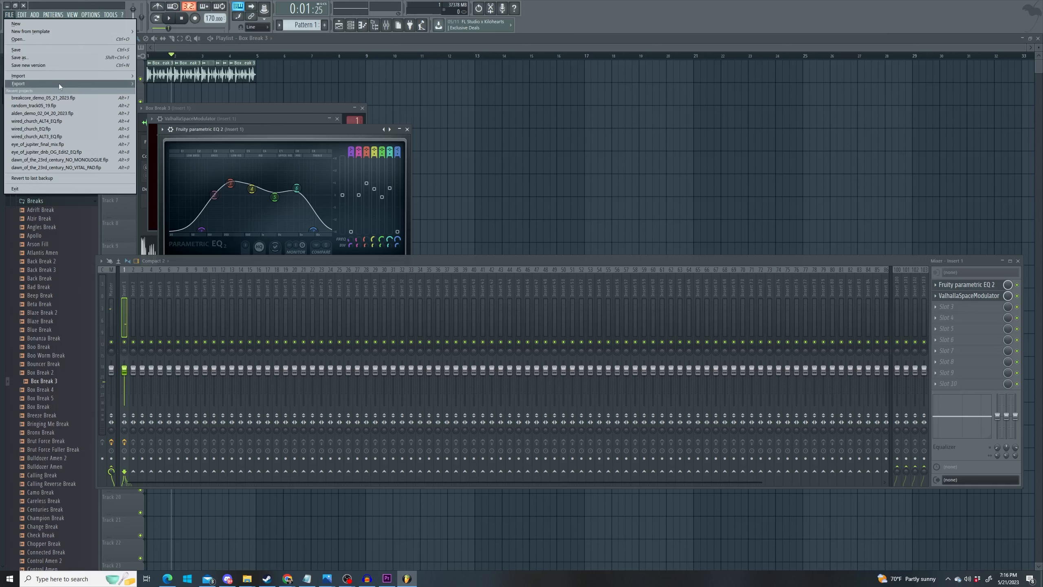
{"action": "mouse_move", "coordinate": [59, 86]}
{"action": "left_click", "coordinate": [156, 87]}
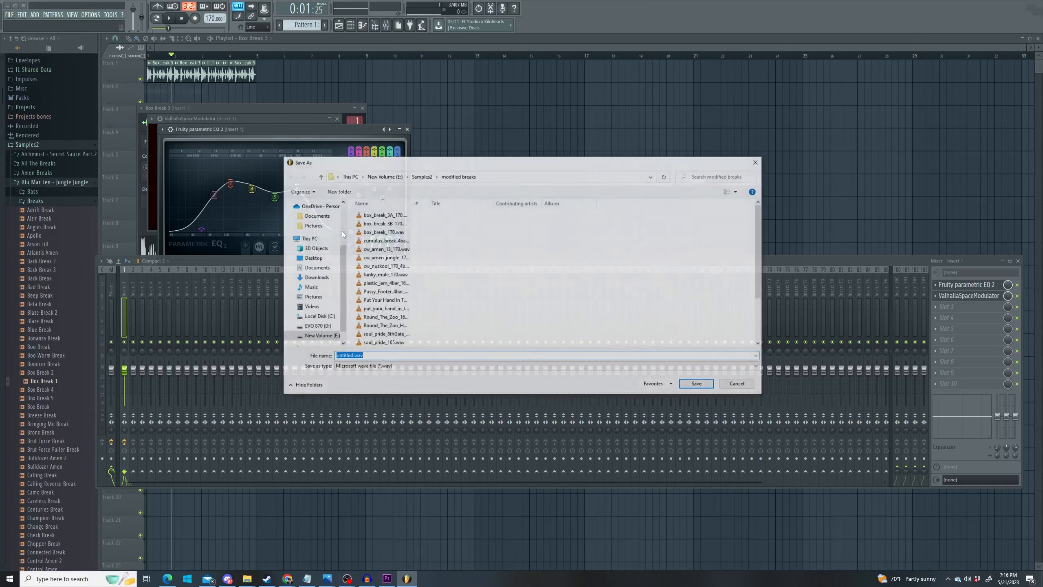
{"action": "left_click", "coordinate": [382, 224]}
{"action": "left_click", "coordinate": [363, 356]}
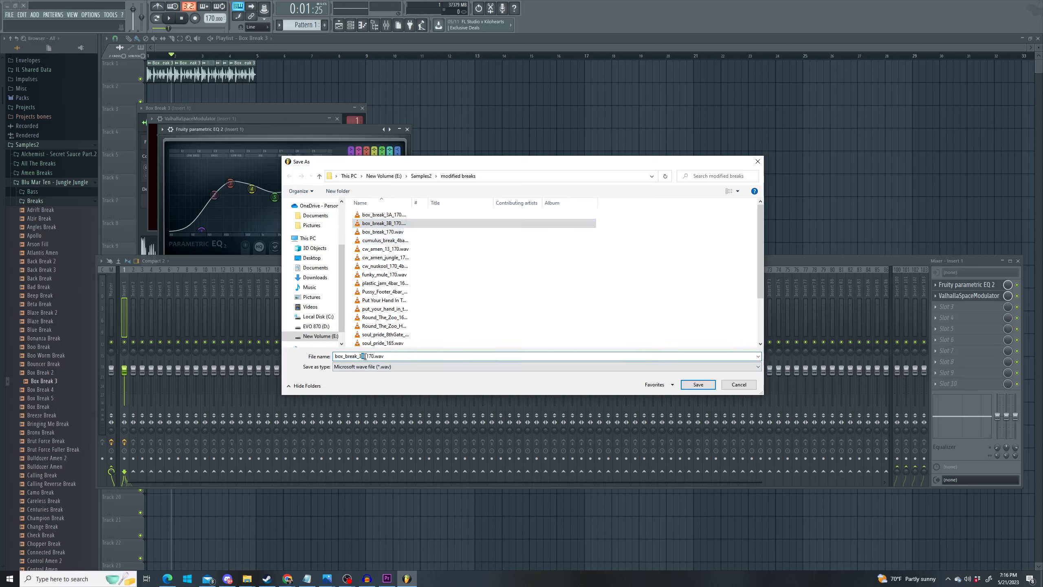
{"action": "type", "text": "C"}
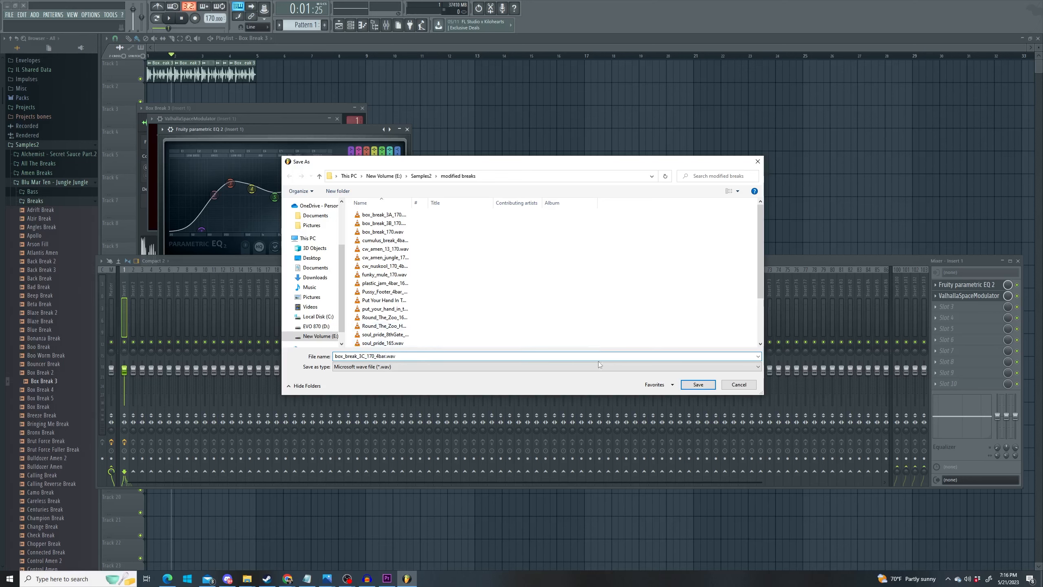
{"action": "left_click", "coordinate": [694, 386]}
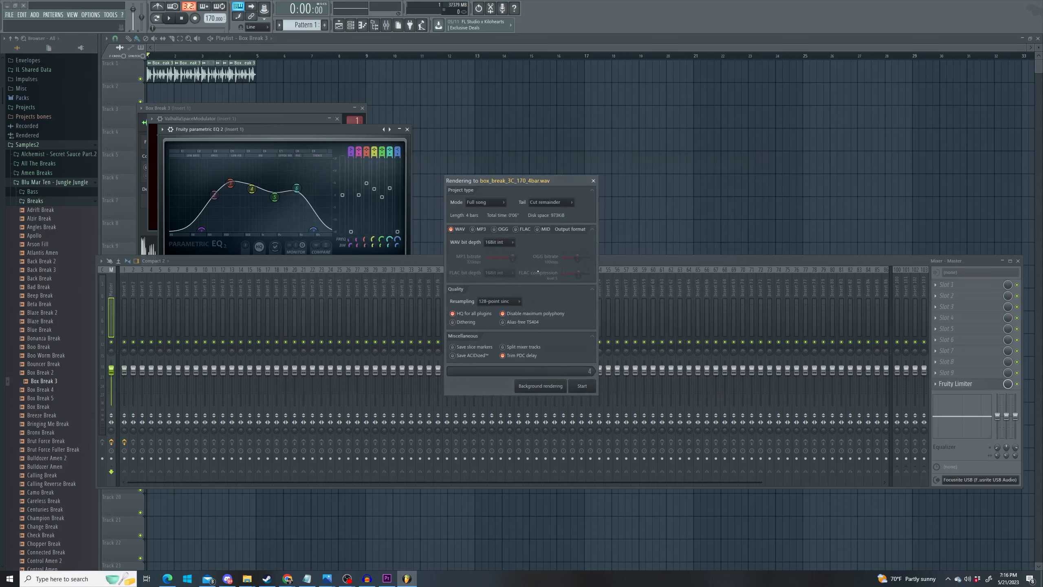
{"action": "left_click", "coordinate": [582, 386]}
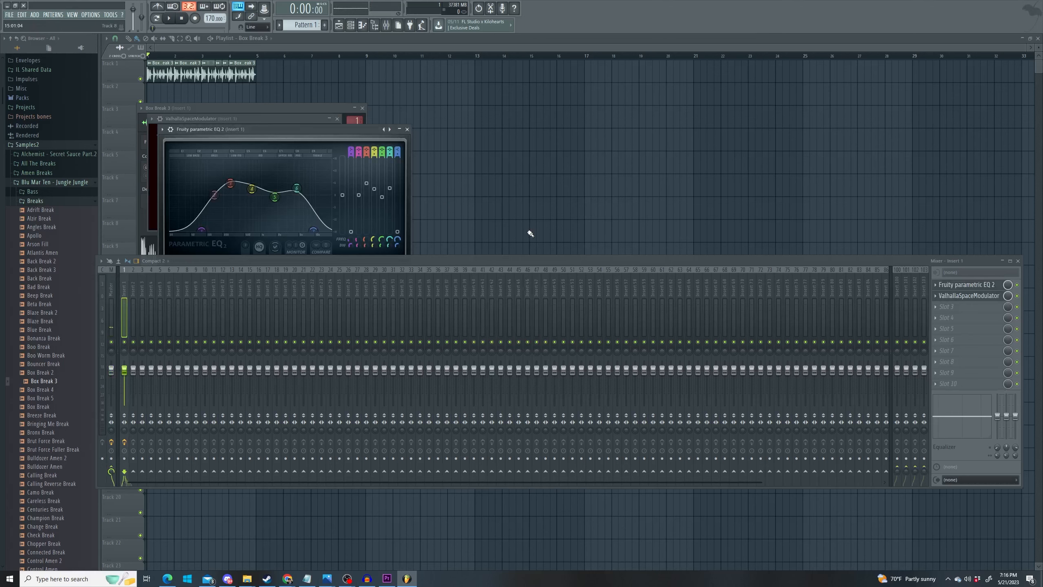
- Load cw_amen_jungle_170 into Fruity Slicer in place of funky_mule_170 and slice it by Beat
{"action": "mouse_move", "coordinate": [347, 578]}
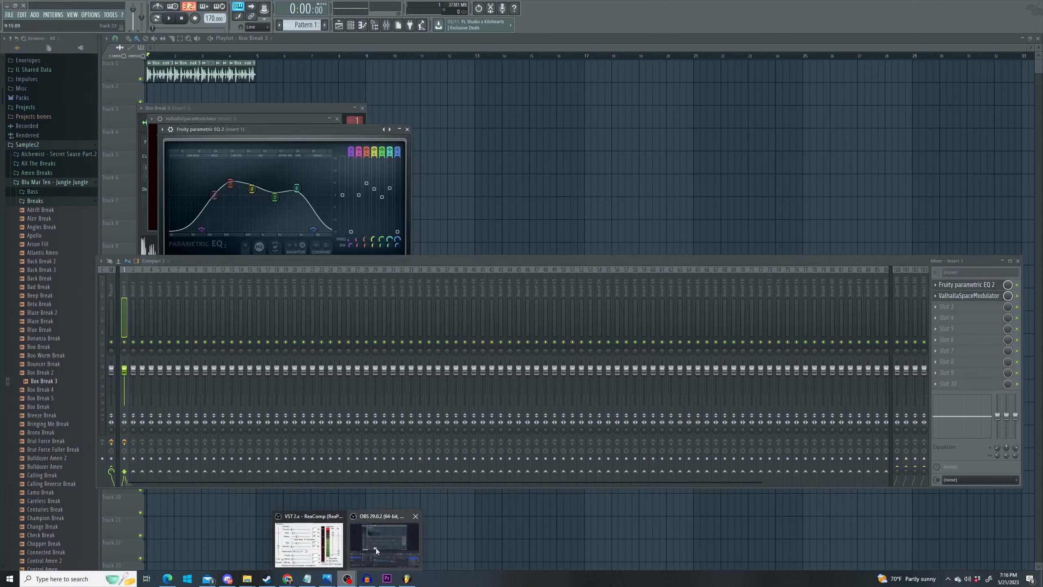
{"action": "left_click", "coordinate": [382, 554]}
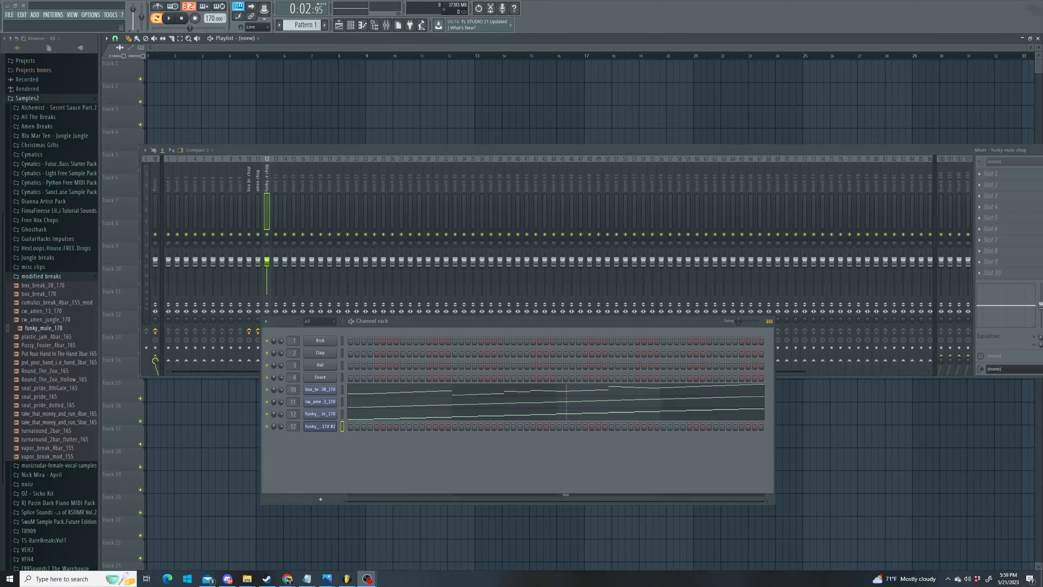
{"action": "left_click", "coordinate": [323, 432]}
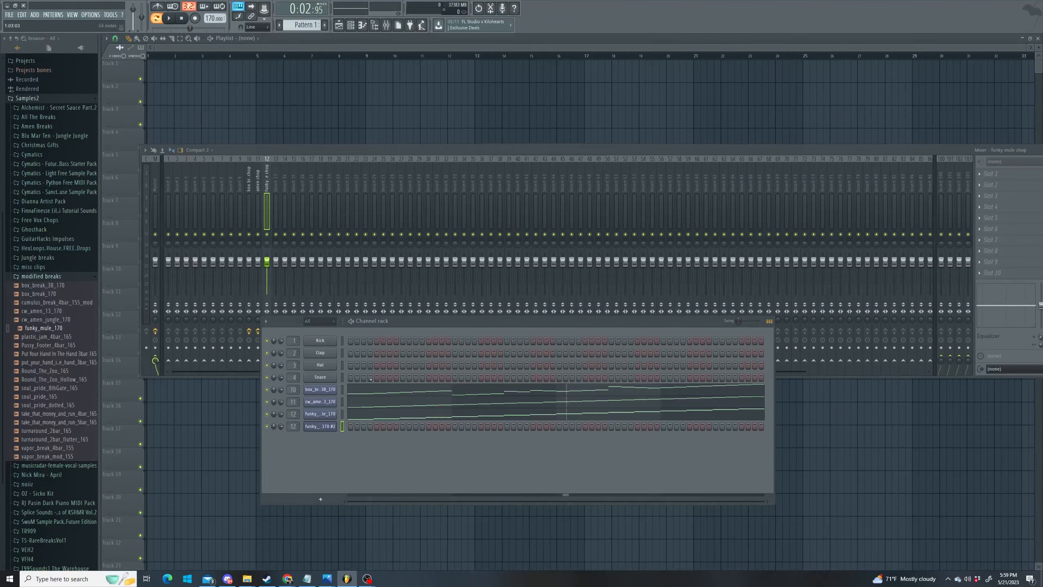
{"action": "left_click_drag", "start_coordinate": [655, 153], "coordinate": [650, 488]}
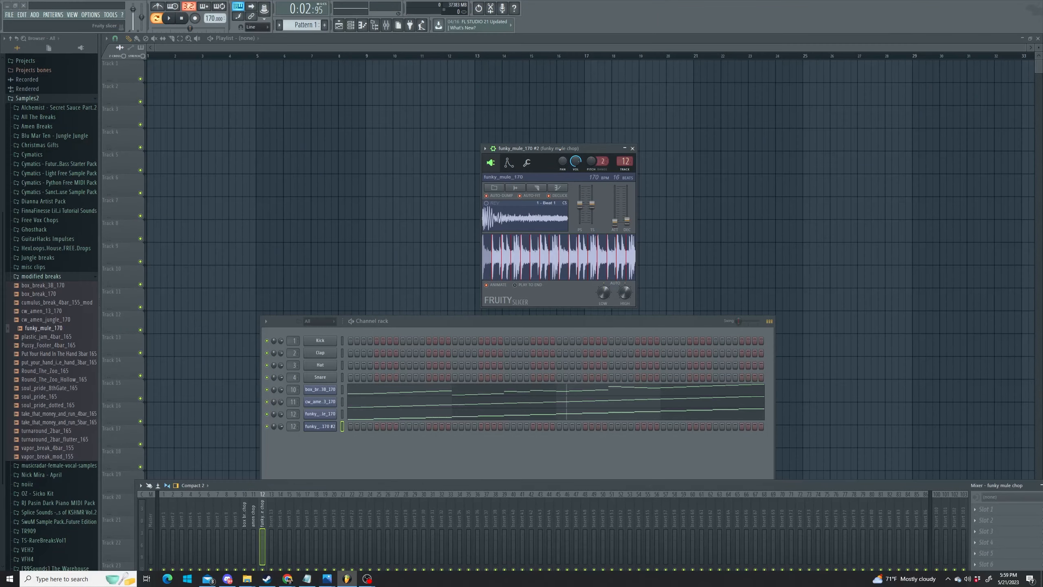
{"action": "left_click_drag", "start_coordinate": [559, 149], "coordinate": [345, 110]}
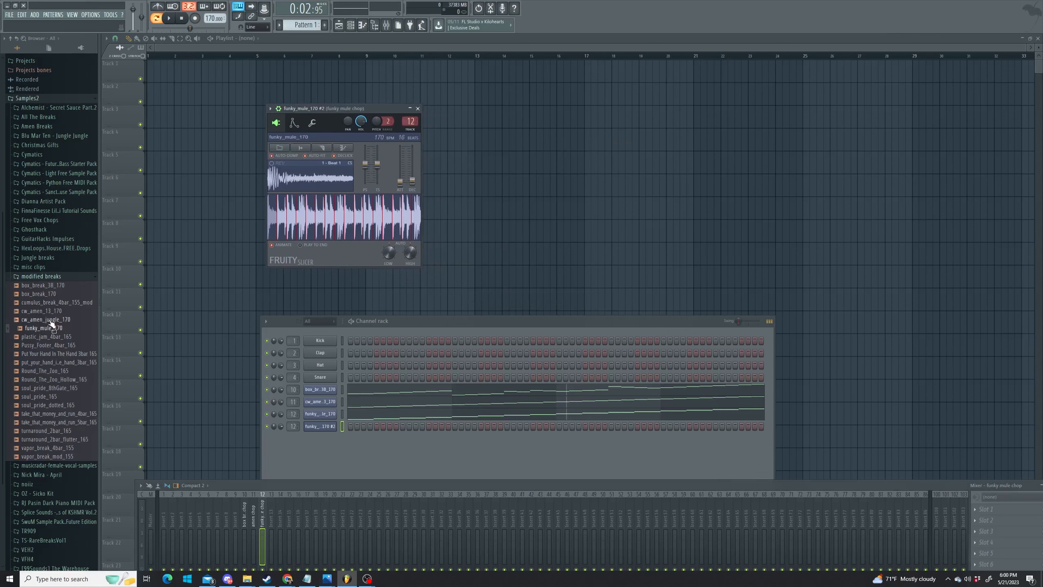
{"action": "left_click_drag", "start_coordinate": [50, 320], "coordinate": [271, 213]}
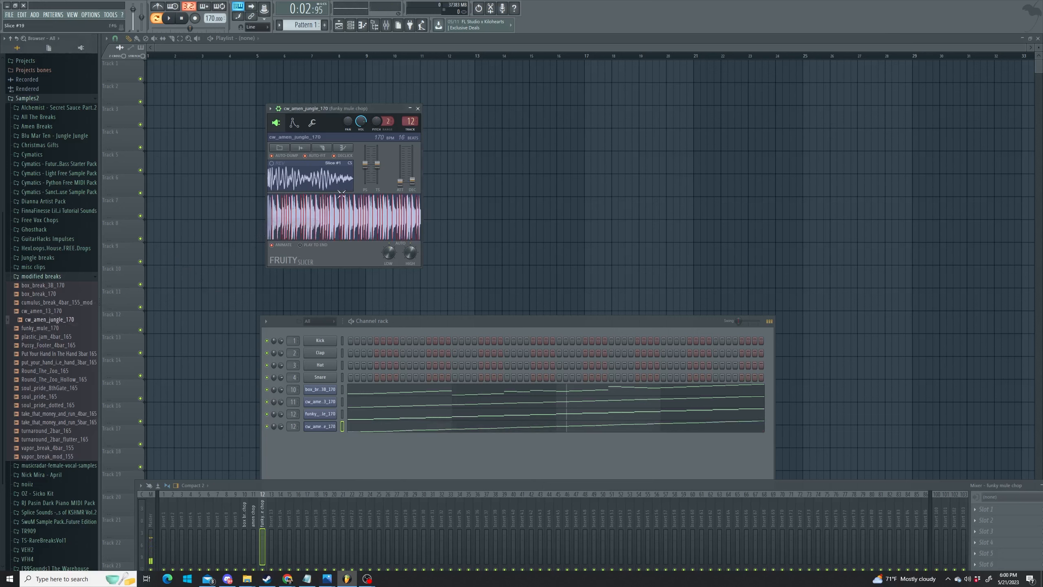
{"action": "left_click", "coordinate": [322, 148]}
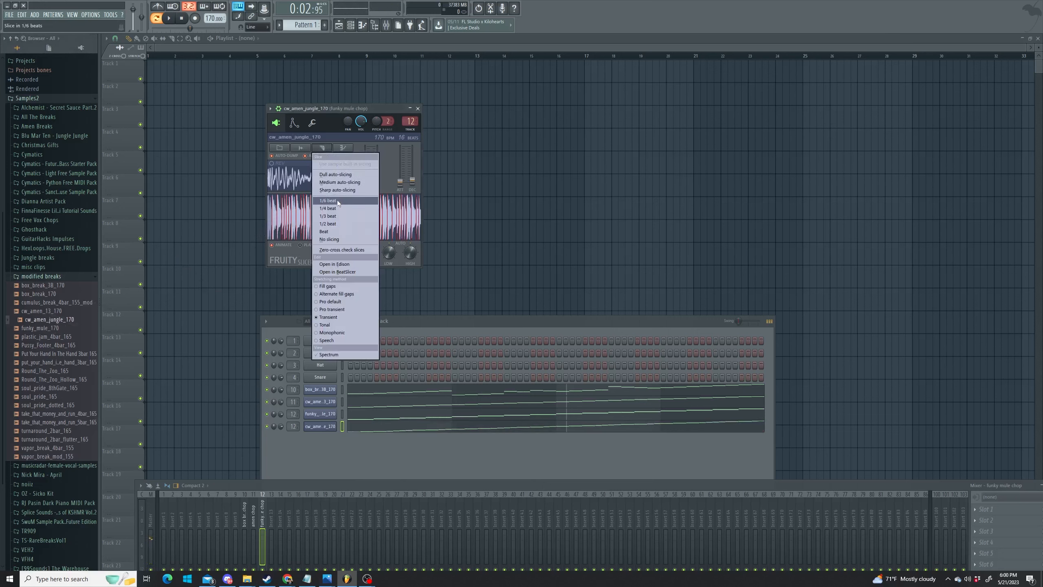
{"action": "left_click", "coordinate": [336, 233]}
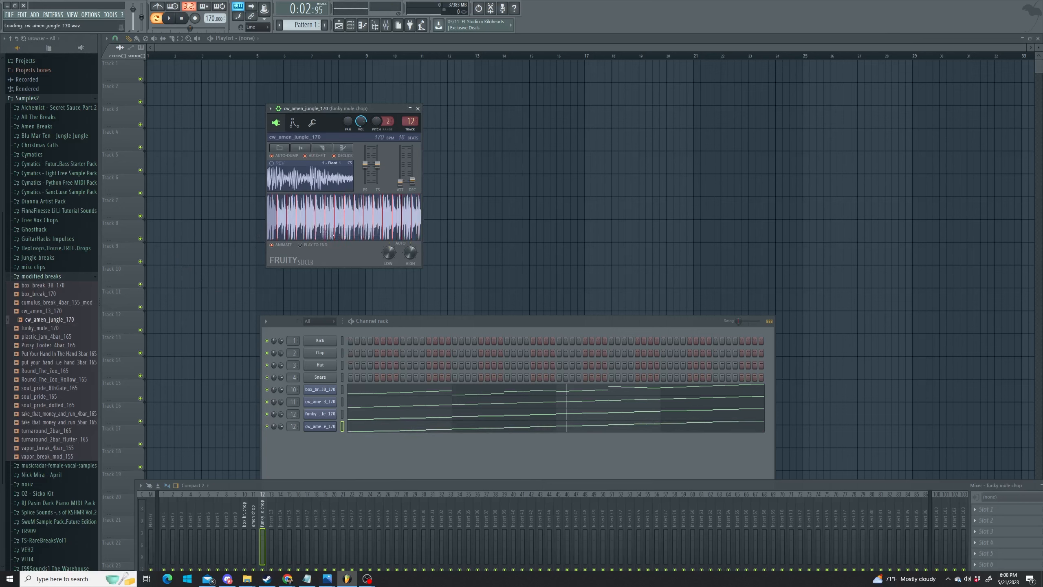
- In the piano roll, add a second Beat 2 slice and stutter Beat 3 as quarter-length repeats
{"action": "left_click", "coordinate": [379, 430]}
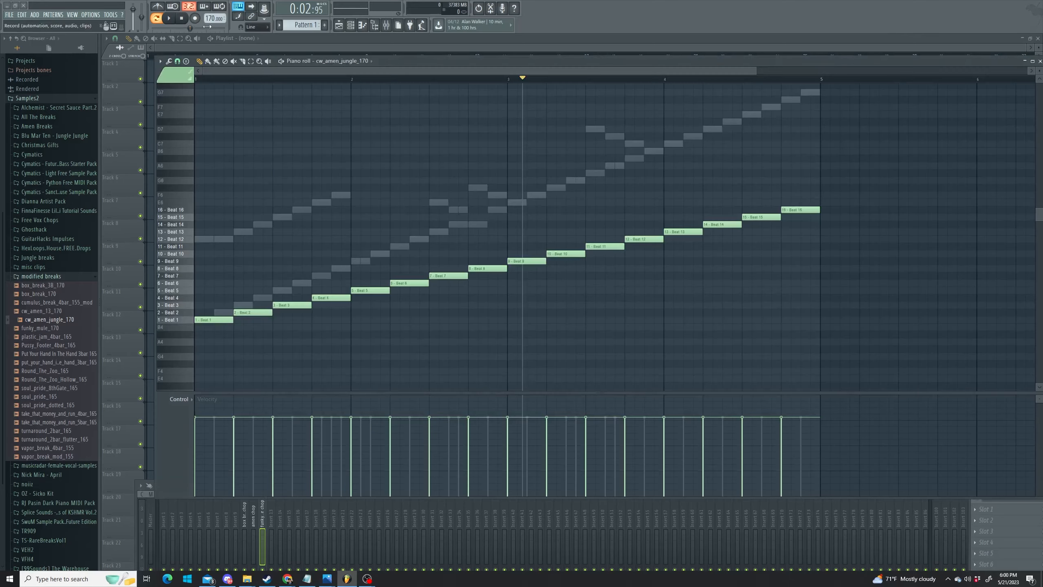
{"action": "left_click_drag", "start_coordinate": [886, 55], "coordinate": [886, 493]}
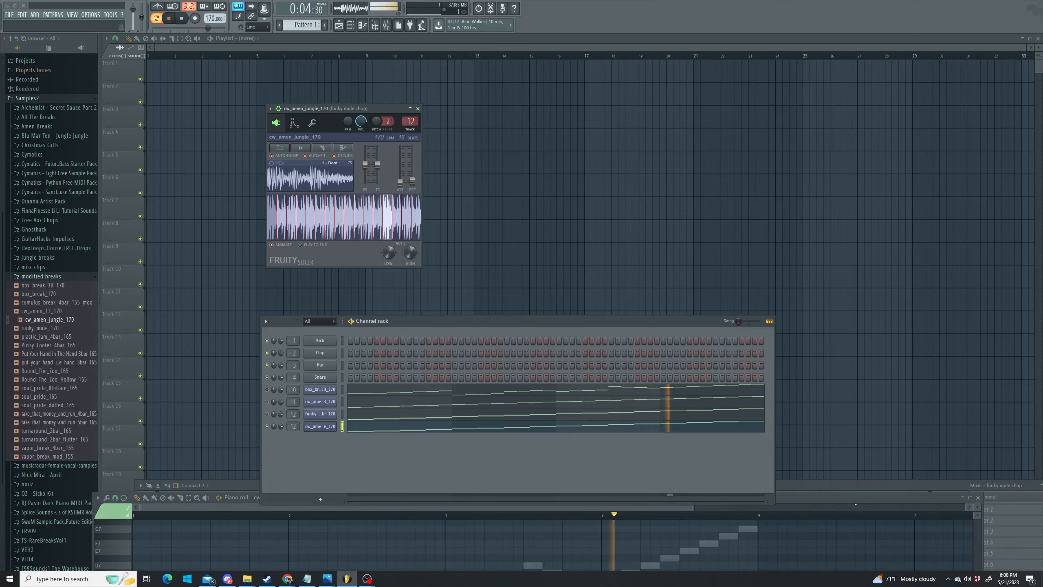
{"action": "left_click_drag", "start_coordinate": [244, 498], "coordinate": [259, 109]}
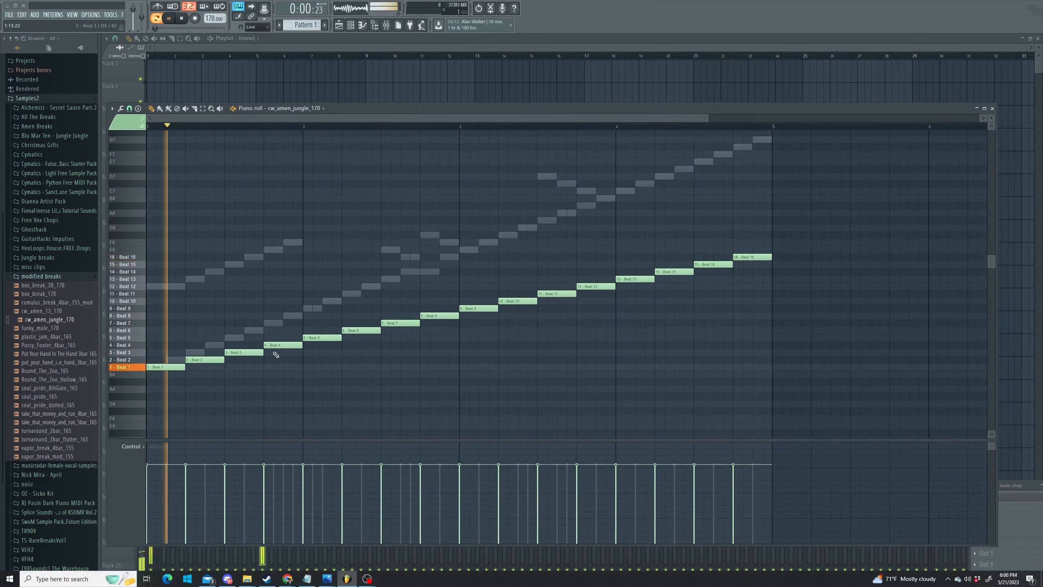
{"action": "left_click", "coordinate": [210, 360]}
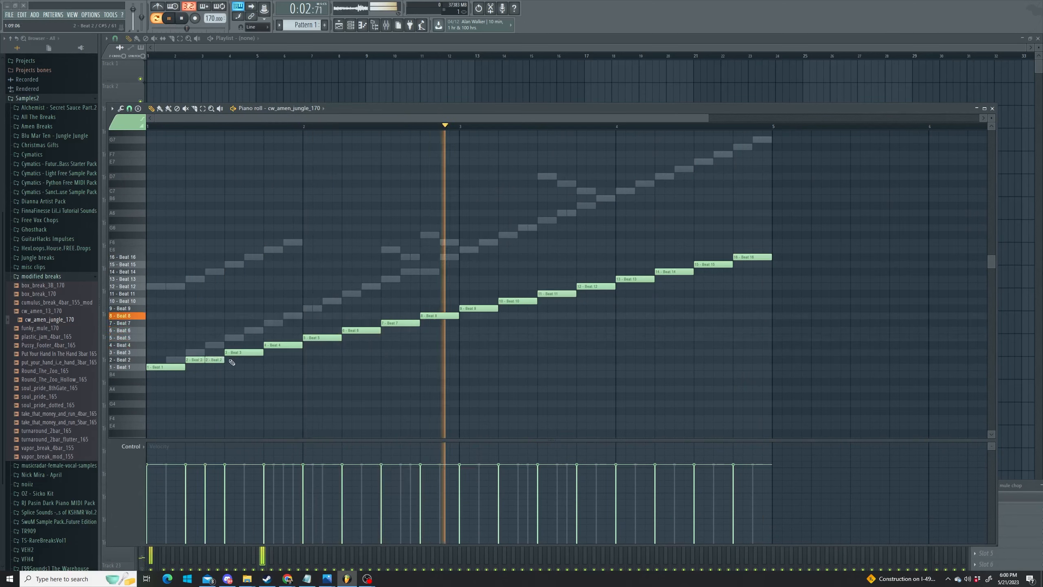
{"action": "left_click_drag", "start_coordinate": [262, 352], "coordinate": [233, 352]}
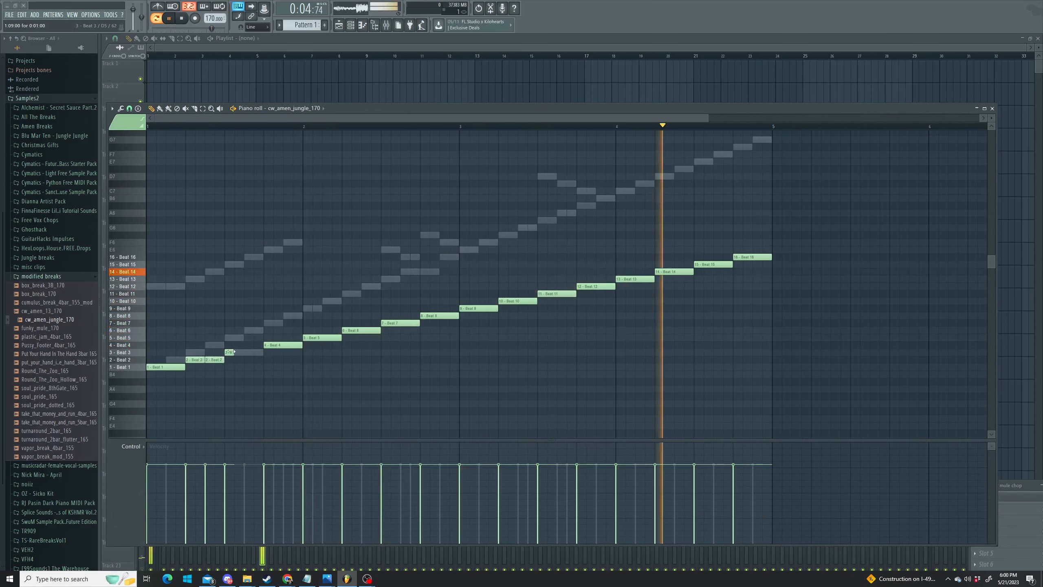
{"action": "left_click", "coordinate": [239, 353]}
{"action": "left_click", "coordinate": [249, 352]}
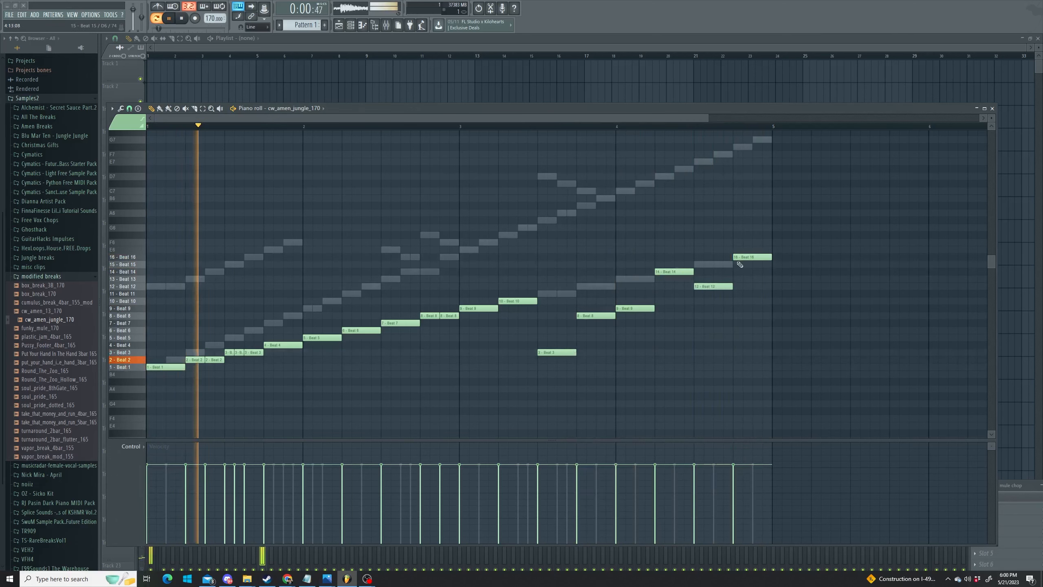
- Move later slices to Beat 10 and Beat 12, split Beat 10 into two halves, and close
{"action": "left_click_drag", "start_coordinate": [747, 258], "coordinate": [752, 286]}
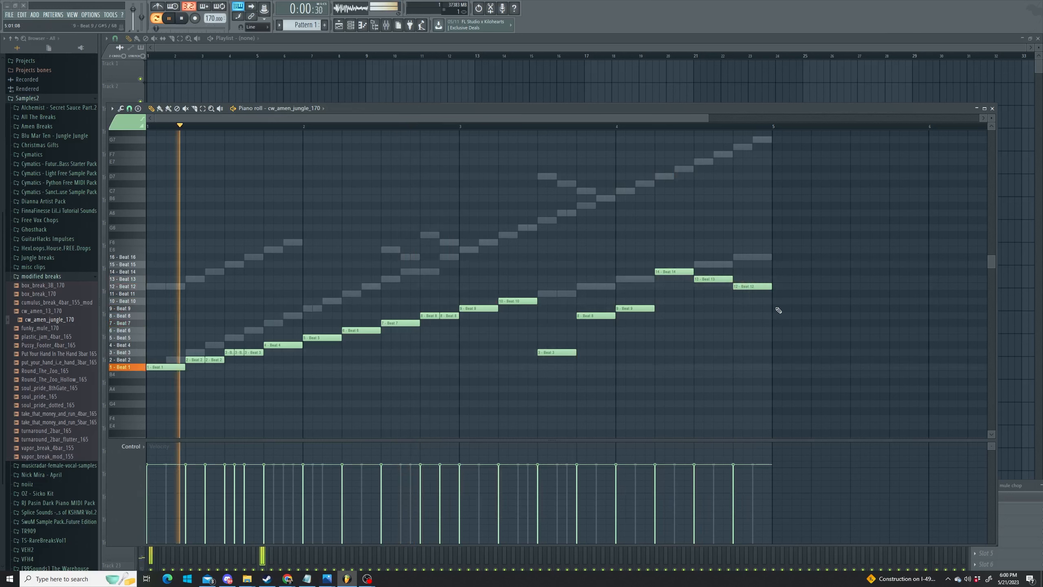
{"action": "left_click_drag", "start_coordinate": [679, 271], "coordinate": [750, 324]}
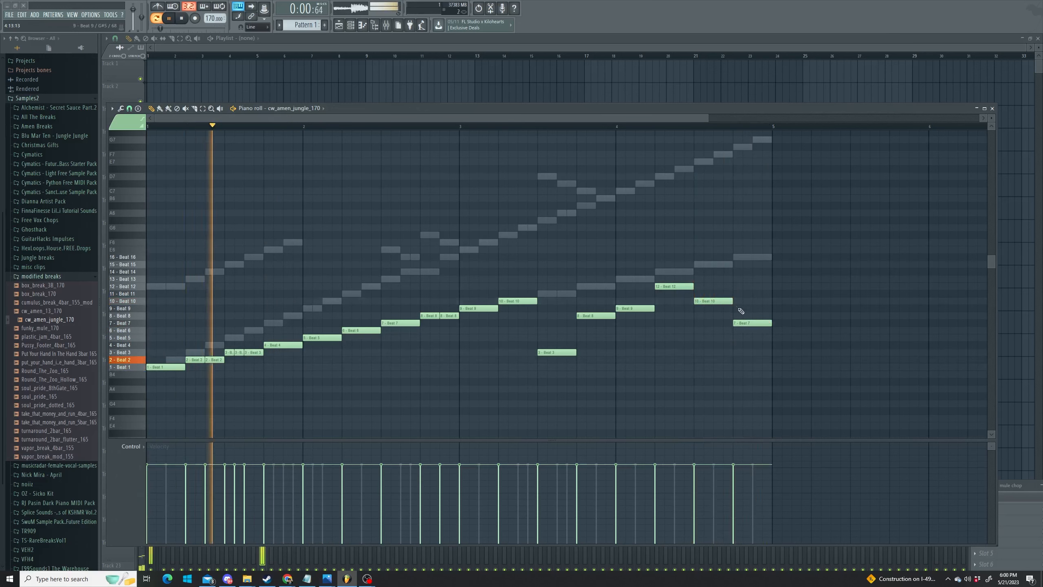
{"action": "left_click_drag", "start_coordinate": [732, 300], "coordinate": [713, 301]}
{"action": "left_click", "coordinate": [716, 301]}
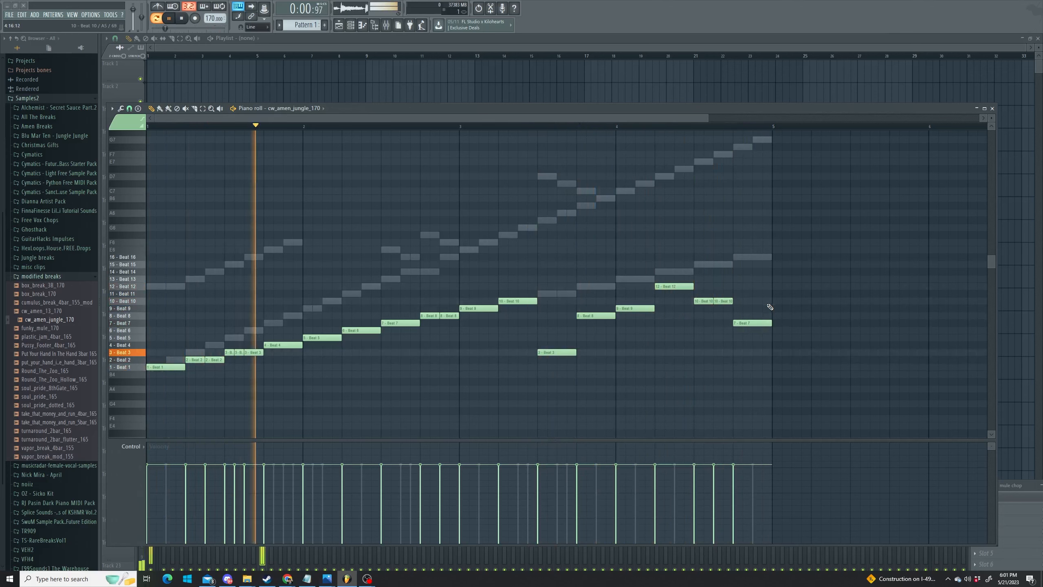
{"action": "left_click", "coordinate": [992, 109]}
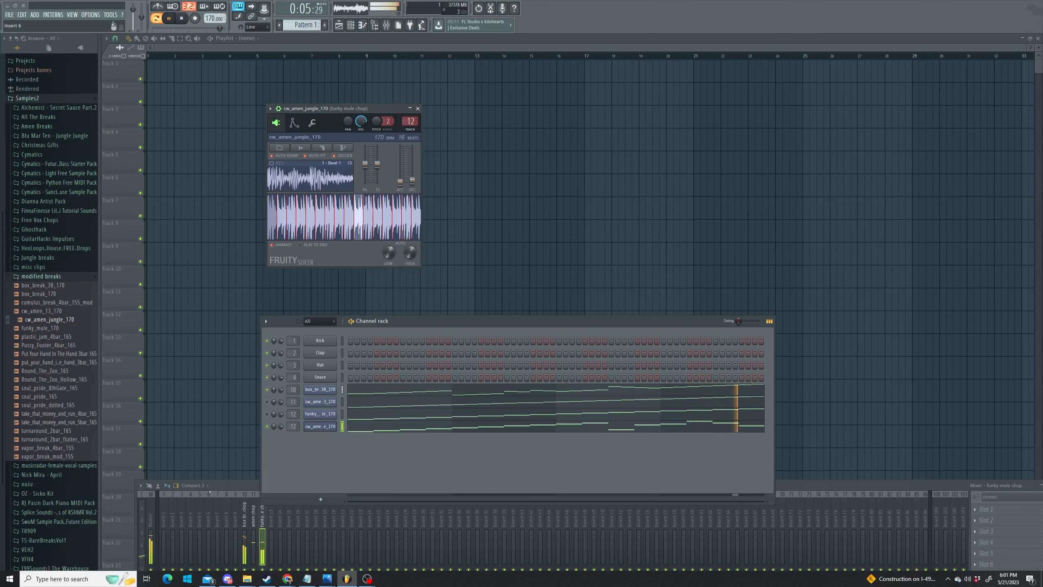
- Select the box break chop insert, open its WaveShaper, and add Fruity parametric EQ 2 to slot 2
{"action": "left_click_drag", "start_coordinate": [221, 485], "coordinate": [241, 312]}
{"action": "left_click", "coordinate": [263, 338]}
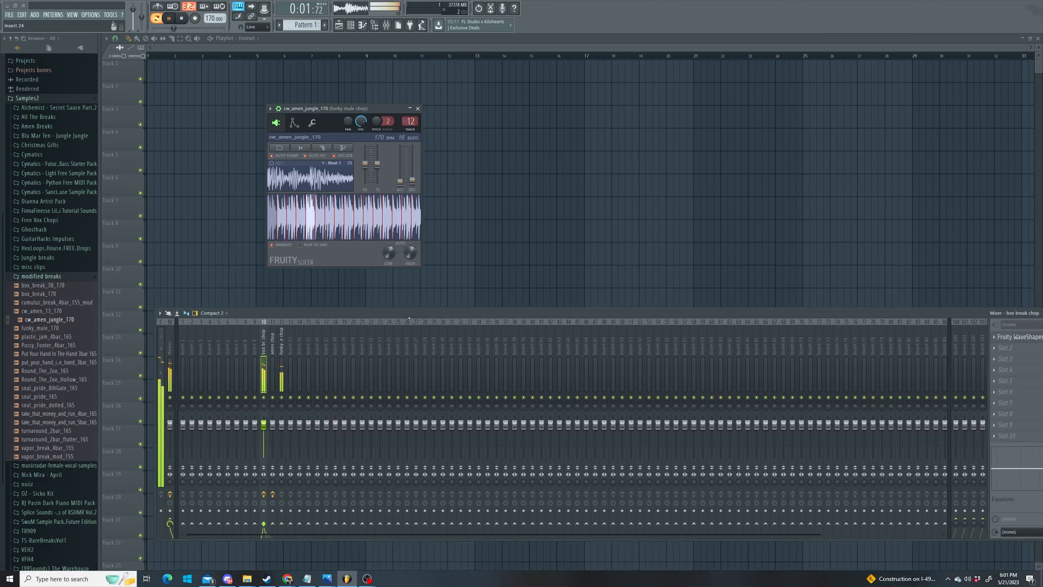
{"action": "left_click_drag", "start_coordinate": [492, 312], "coordinate": [400, 315]}
{"action": "left_click", "coordinate": [928, 291]}
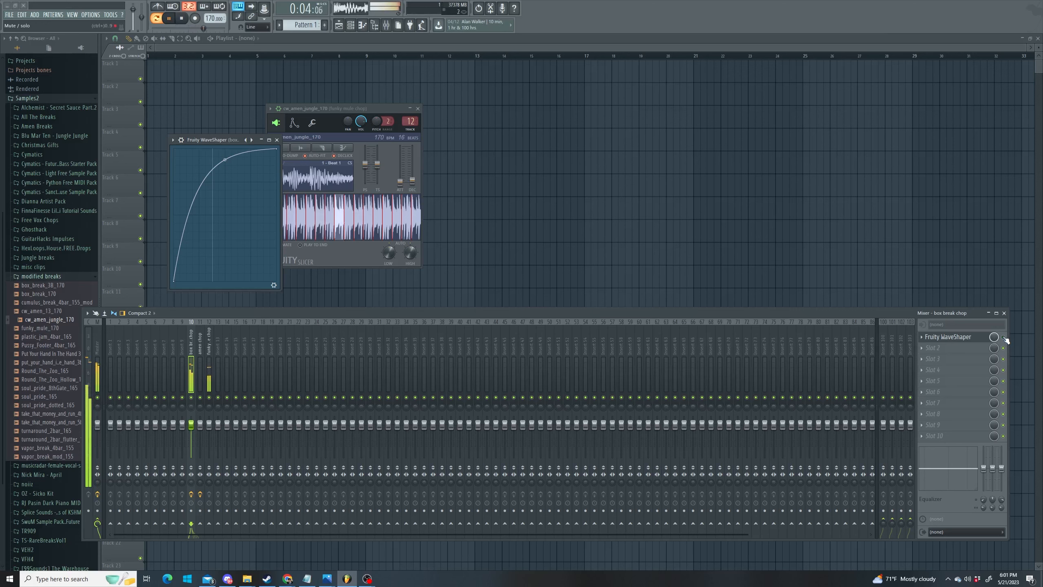
{"action": "left_click_drag", "start_coordinate": [834, 315], "coordinate": [827, 246]}
{"action": "left_click", "coordinate": [921, 283]}
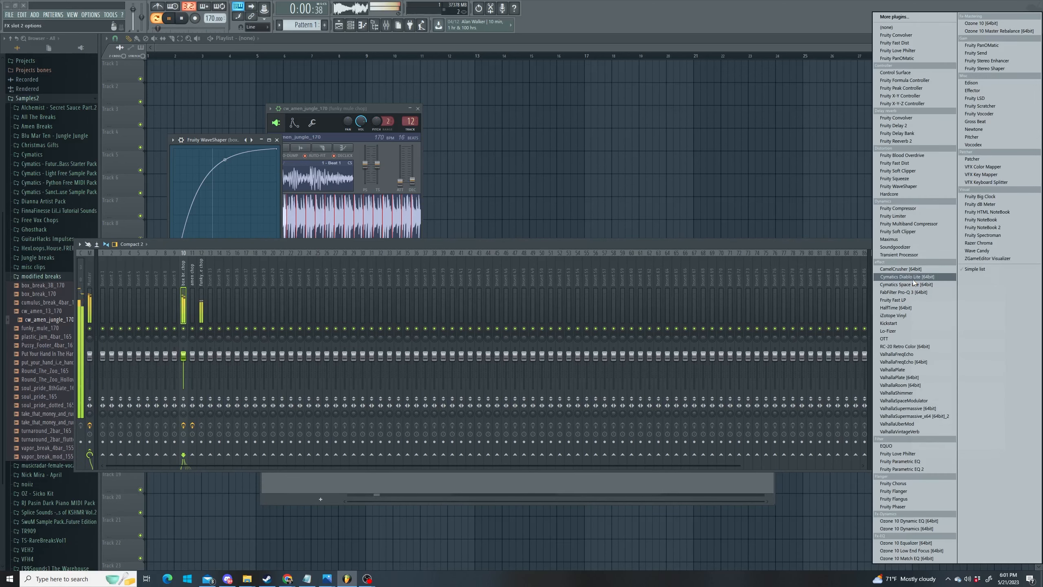
{"action": "left_click", "coordinate": [937, 469]}
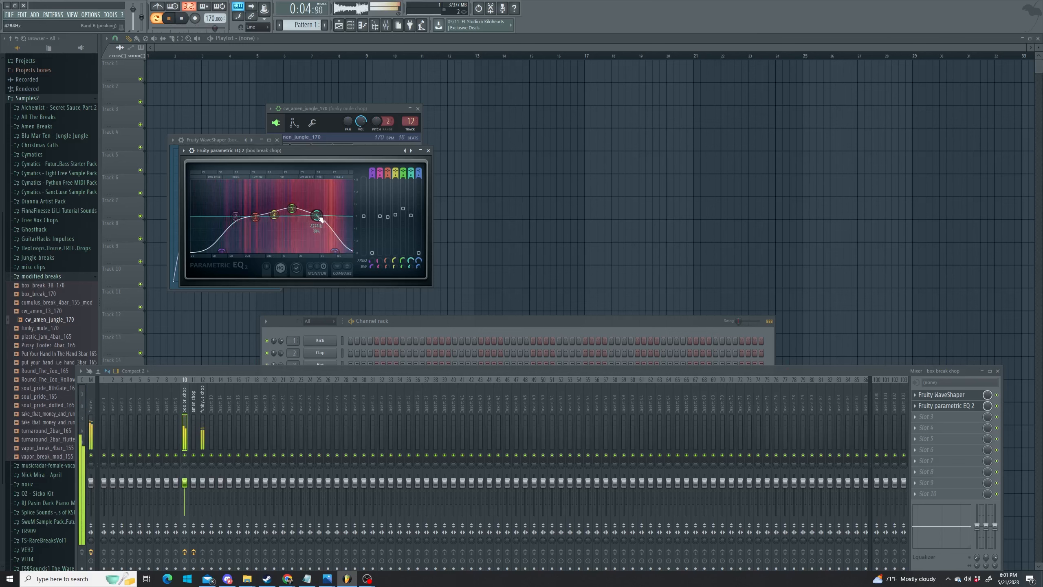
{"action": "left_click_drag", "start_coordinate": [455, 372], "coordinate": [473, 262]}
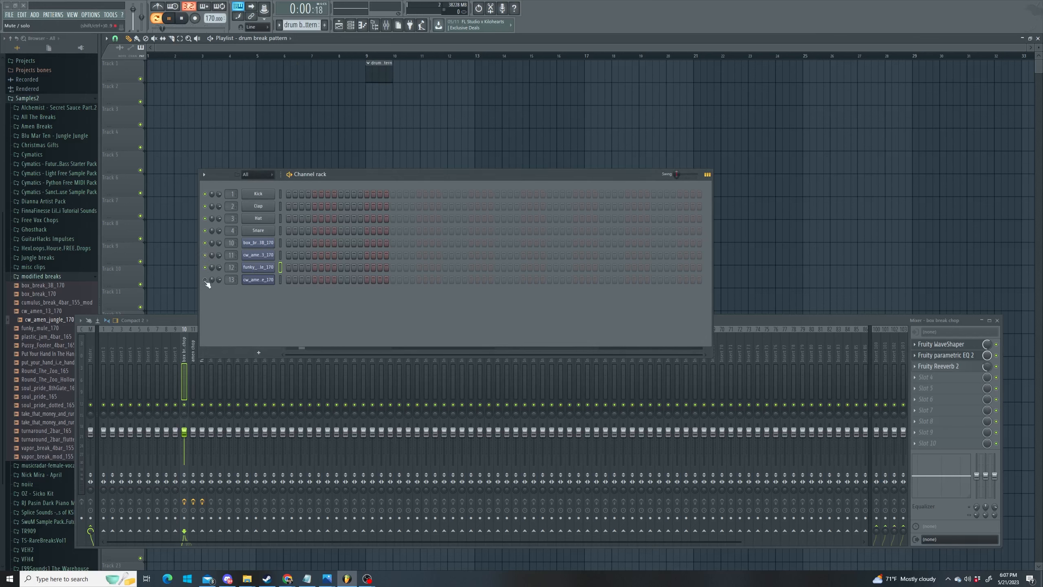
- Select the drum break pattern and paste the box break notes into it
{"action": "left_click", "coordinate": [281, 28]}
{"action": "left_click", "coordinate": [301, 39]}
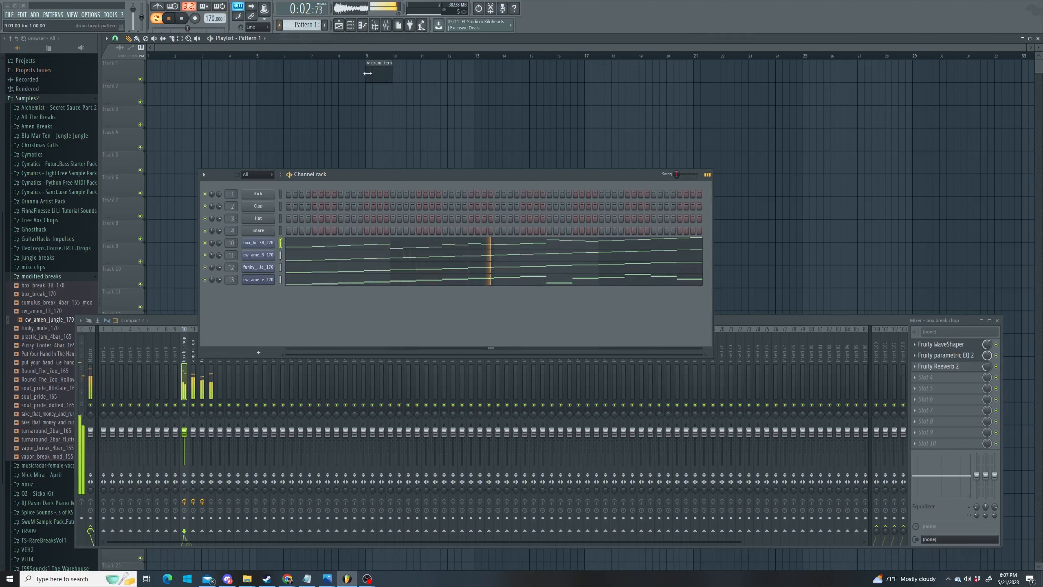
{"action": "left_click", "coordinate": [379, 68]}
{"action": "key", "text": "ctrl+v"}
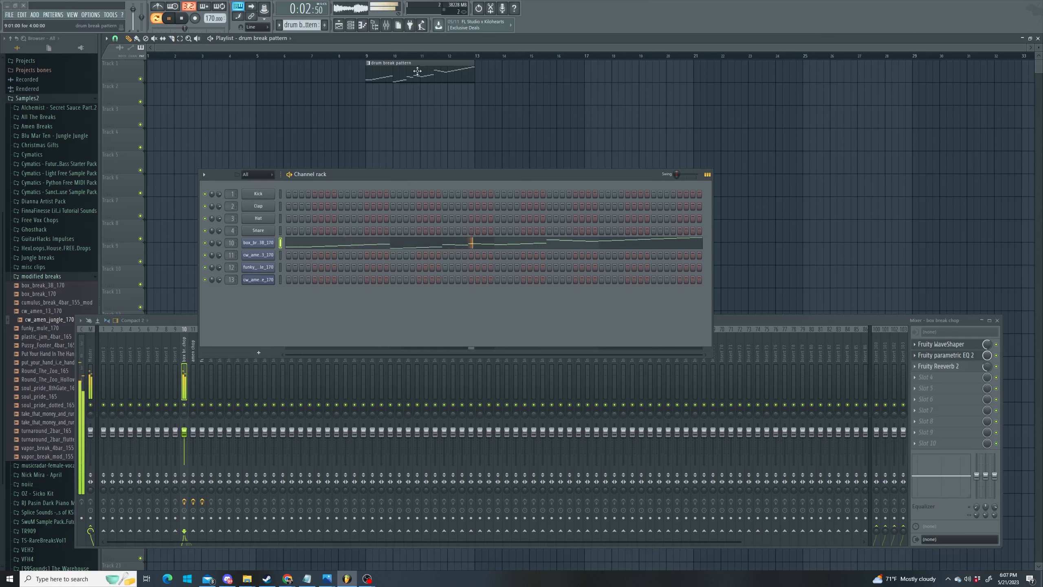
{"action": "left_click", "coordinate": [301, 25]}
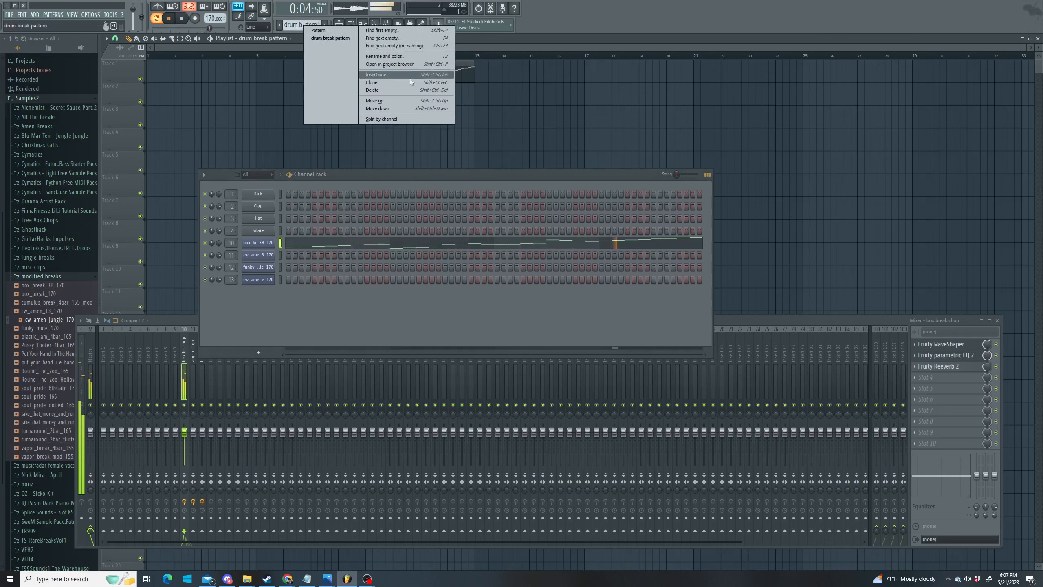
{"action": "left_click", "coordinate": [467, 74]}
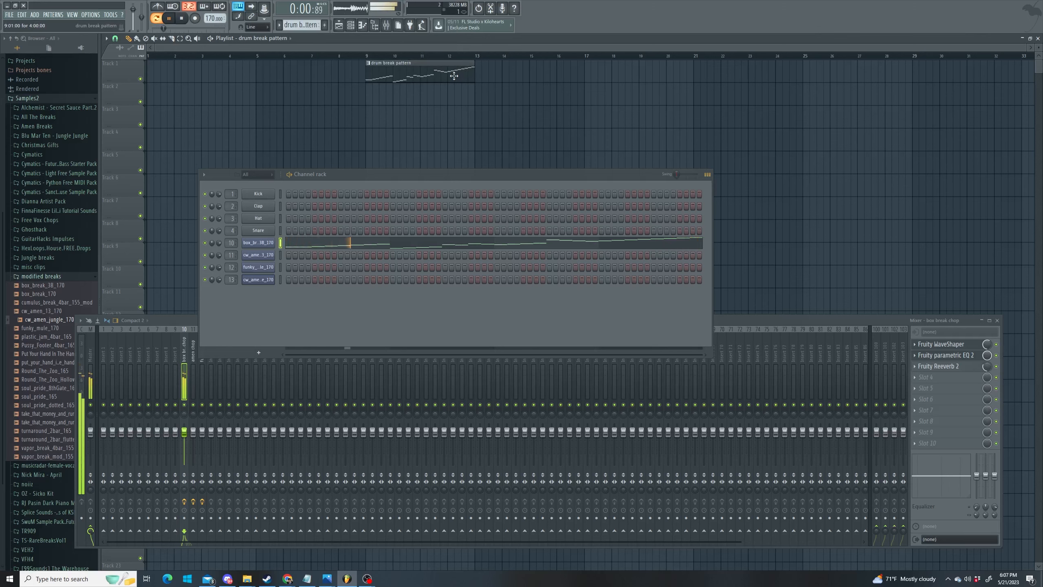
- Open cw_amen_13_170's piano roll and place the first slice note at the start
{"action": "right_click", "coordinate": [263, 255]}
{"action": "left_click", "coordinate": [300, 256]}
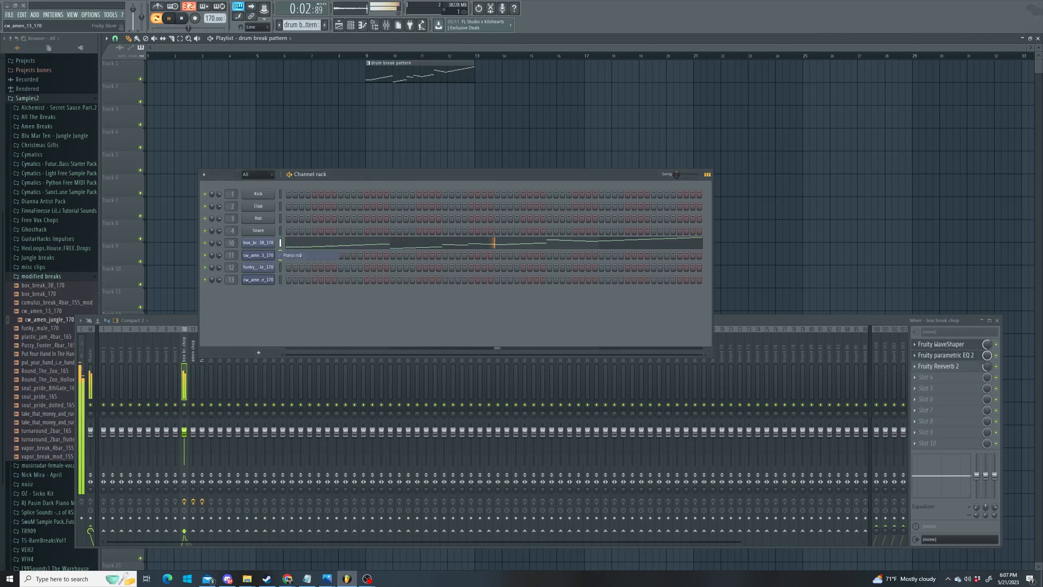
{"action": "left_click", "coordinate": [156, 309]}
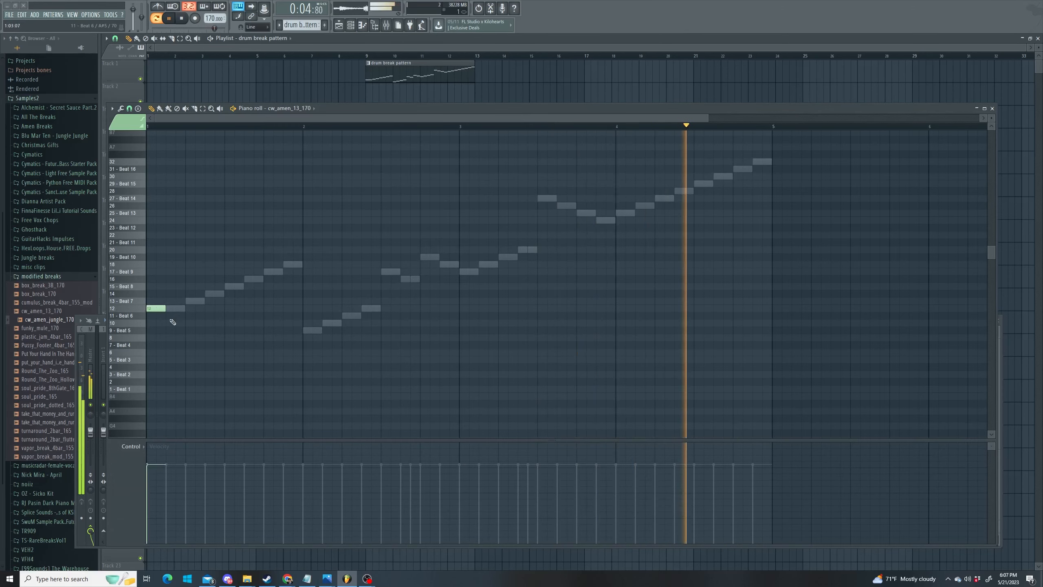
- Finish bar 1 with rising cw_amen_13_170 slices 3 through 8
{"action": "left_click", "coordinate": [189, 374]}
{"action": "left_click", "coordinate": [211, 367]}
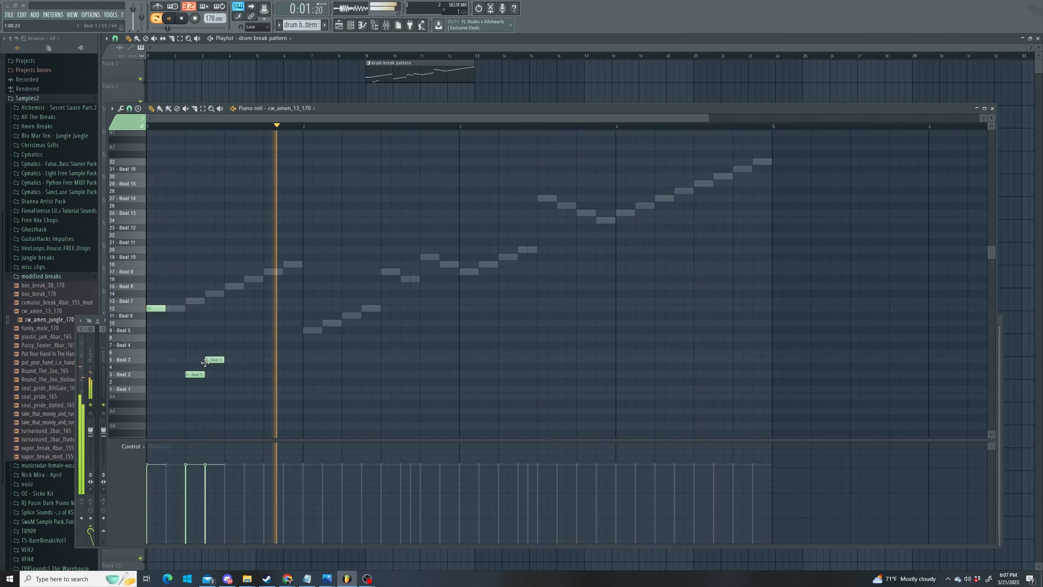
{"action": "left_click", "coordinate": [231, 359]}
{"action": "left_click", "coordinate": [250, 352]}
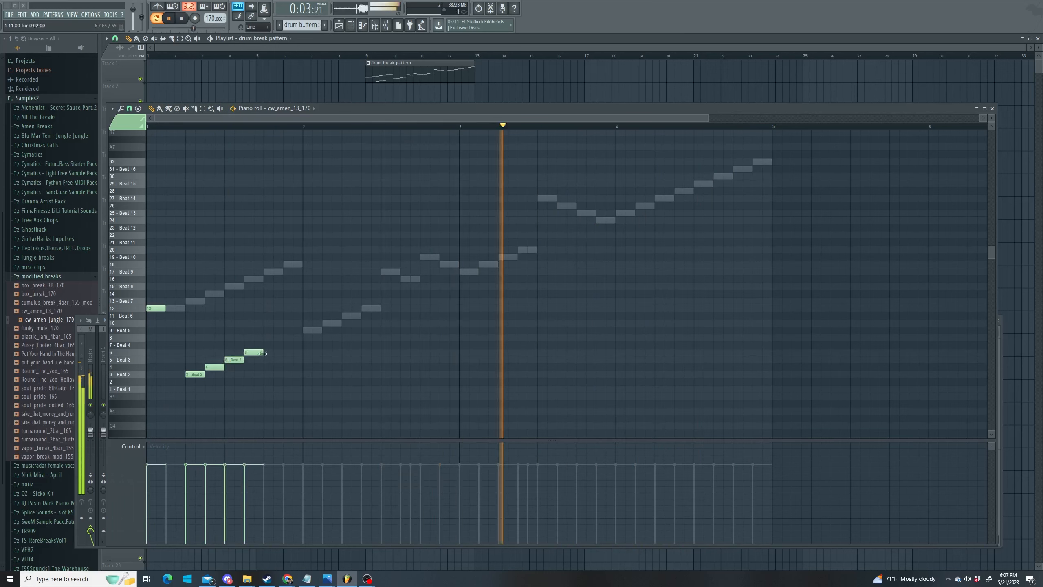
{"action": "left_click", "coordinate": [270, 344]}
{"action": "left_click", "coordinate": [290, 337]}
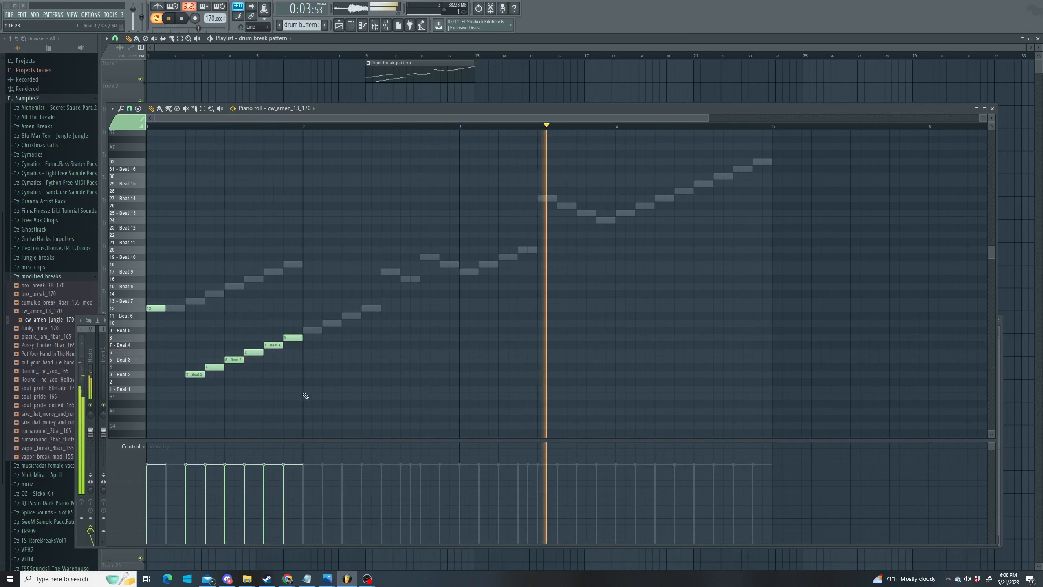
- Fill bar 2 with slices 1–6, then short repeated slice 6 notes and a short slice 7
{"action": "left_click", "coordinate": [312, 389]}
{"action": "left_click", "coordinate": [330, 382]}
{"action": "left_click", "coordinate": [349, 375]}
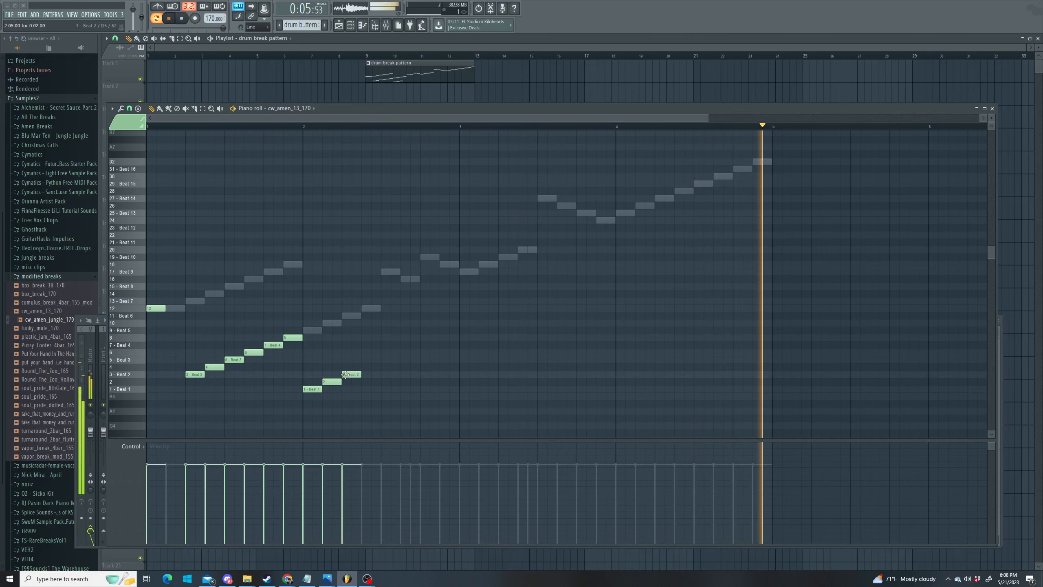
{"action": "left_click", "coordinate": [368, 367]}
{"action": "left_click", "coordinate": [387, 359]}
{"action": "left_click", "coordinate": [406, 353]}
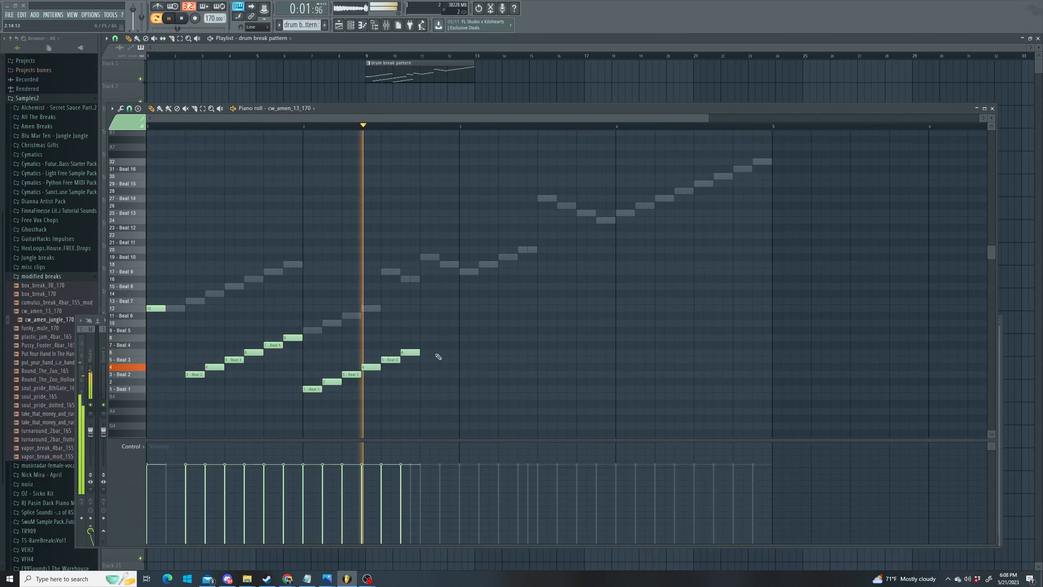
{"action": "left_click", "coordinate": [424, 352]}
{"action": "left_click_drag", "start_coordinate": [438, 352], "coordinate": [458, 345]}
{"action": "left_click", "coordinate": [435, 352]}
{"action": "left_click", "coordinate": [441, 344]}
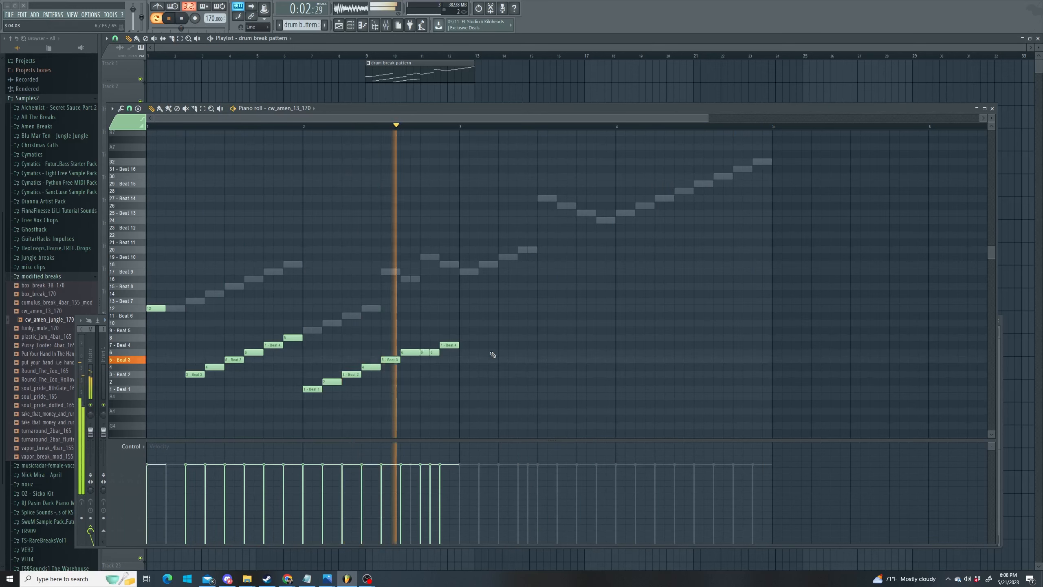
- Fill bar 3 with rising slices 9–14, then descend through slices 13 and 12
{"action": "left_click", "coordinate": [466, 330]}
{"action": "left_click", "coordinate": [480, 324]}
{"action": "left_click", "coordinate": [501, 316]}
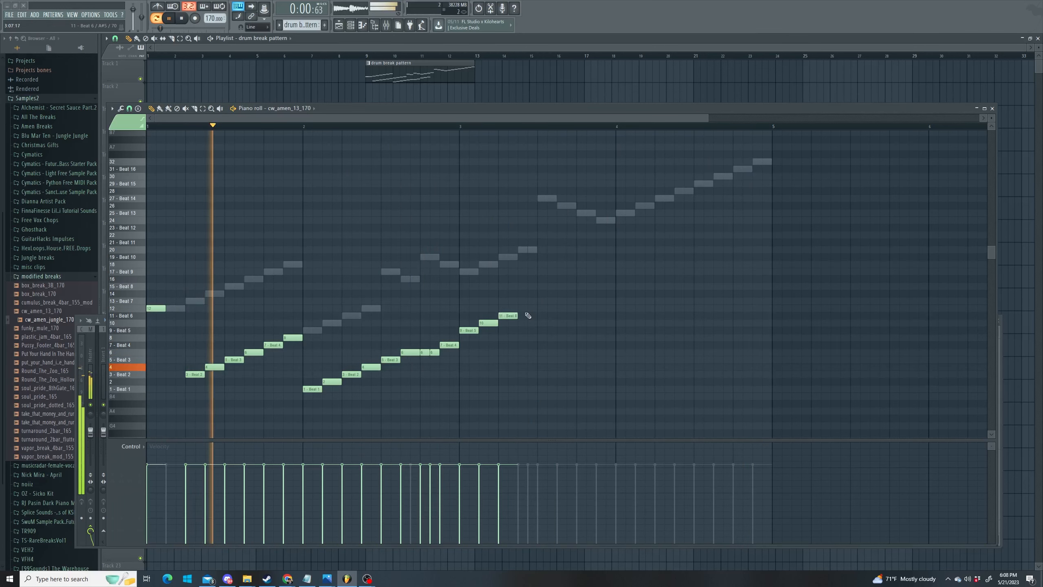
{"action": "left_click", "coordinate": [520, 308]}
{"action": "left_click", "coordinate": [538, 301]}
{"action": "left_click", "coordinate": [560, 293]}
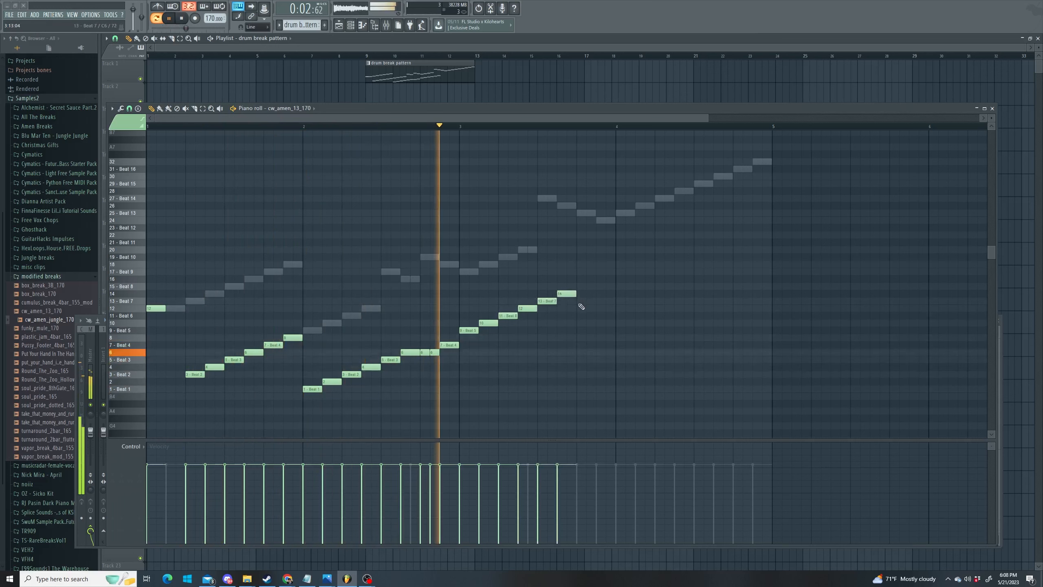
{"action": "left_click", "coordinate": [579, 301]}
{"action": "left_click", "coordinate": [598, 308]}
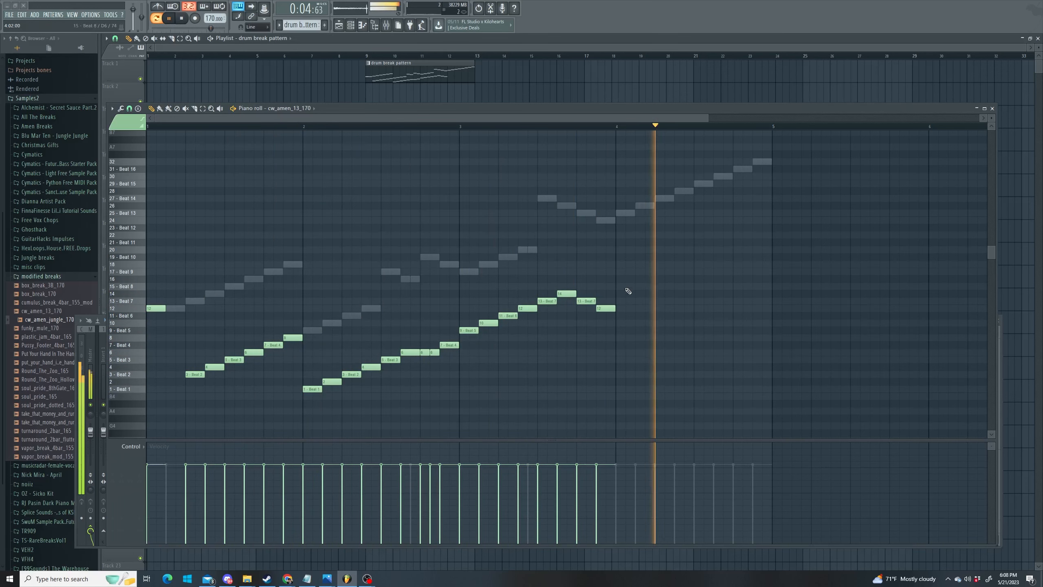
- Fill bar 4 with ascending slices from Beat 8 up to Beat 11 and close the piano roll
{"action": "left_click", "coordinate": [623, 286]}
{"action": "left_click", "coordinate": [640, 279]}
{"action": "left_click", "coordinate": [660, 272]}
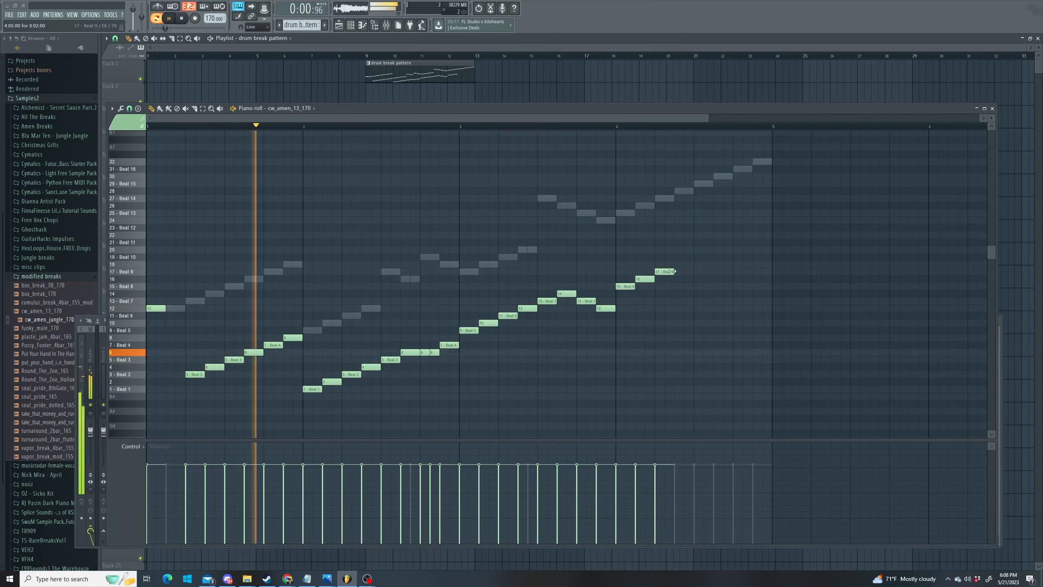
{"action": "left_click", "coordinate": [680, 264]}
{"action": "left_click", "coordinate": [696, 257]}
{"action": "left_click", "coordinate": [716, 249]}
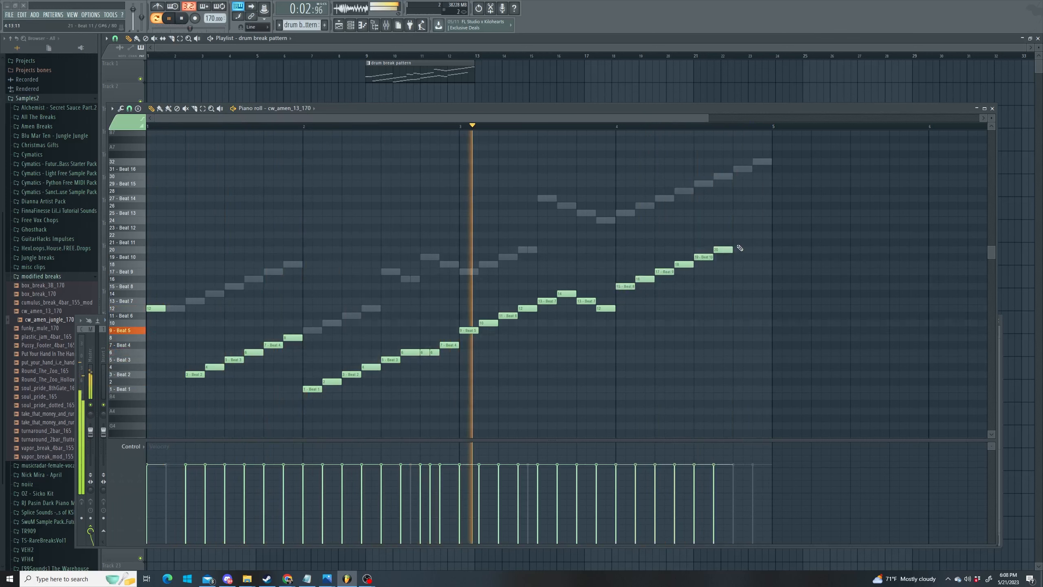
{"action": "left_click", "coordinate": [736, 242]}
{"action": "left_click", "coordinate": [755, 235]}
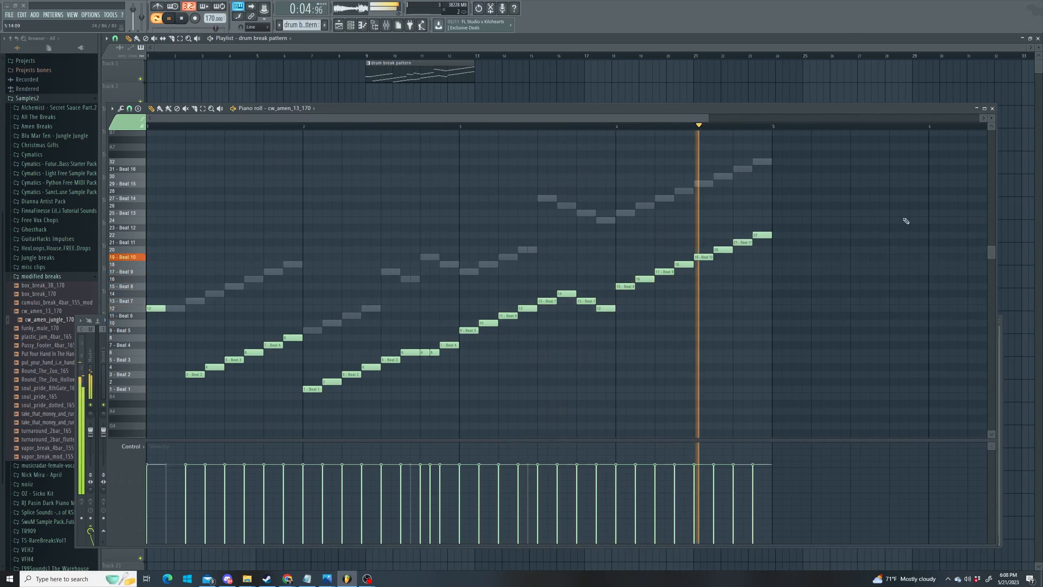
{"action": "left_click", "coordinate": [992, 108]}
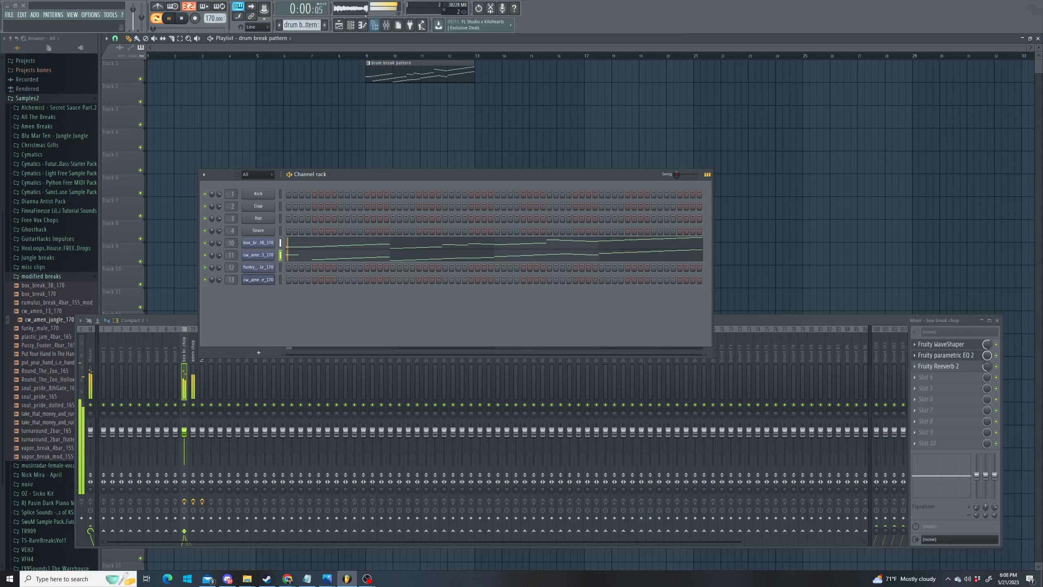
- Split the drum break pattern by channel and move the cw_amen_13_170 clip to bar 13
{"action": "left_click", "coordinate": [307, 23]}
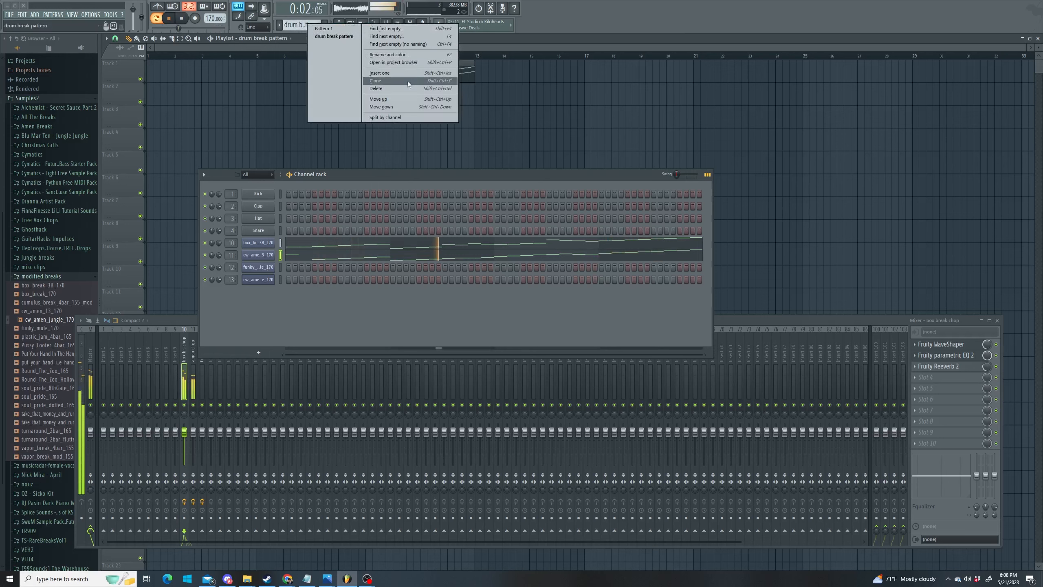
{"action": "left_click", "coordinate": [404, 117]}
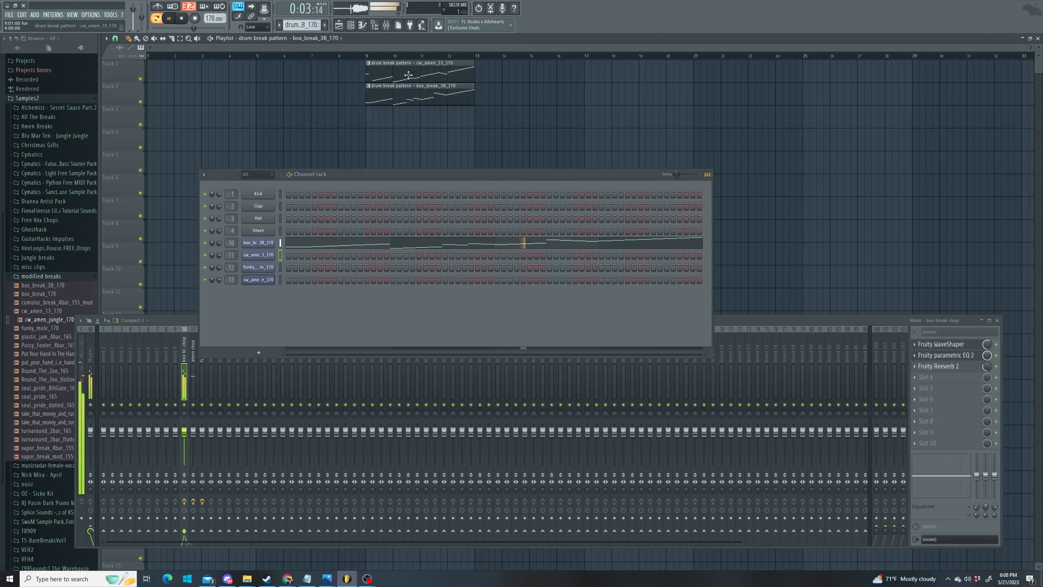
{"action": "left_click_drag", "start_coordinate": [375, 65], "coordinate": [503, 97]}
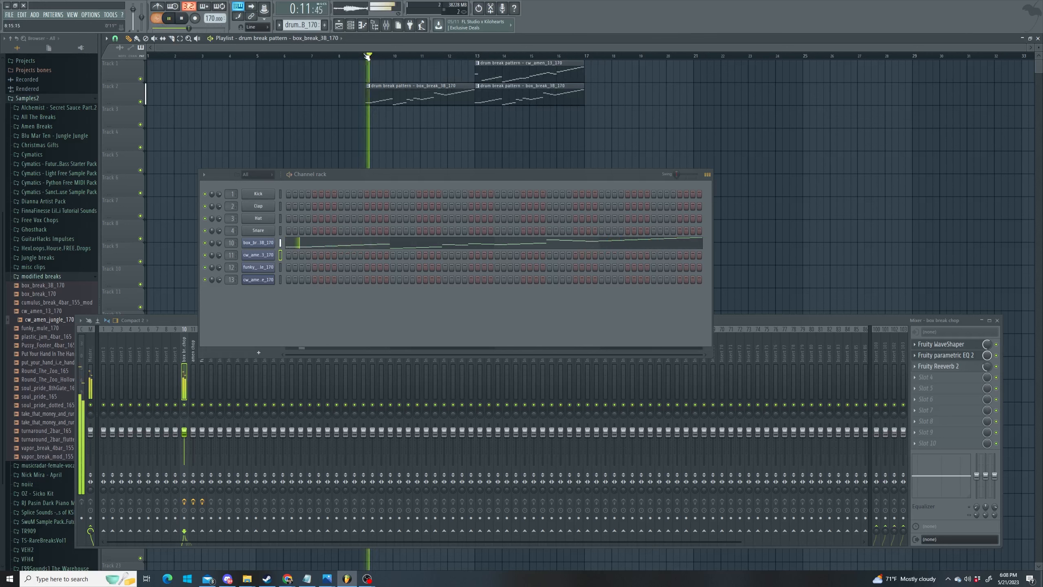
- Make box_break_3B_170 unique and place its #2 clip at bar 17
{"action": "left_click", "coordinate": [286, 28]}
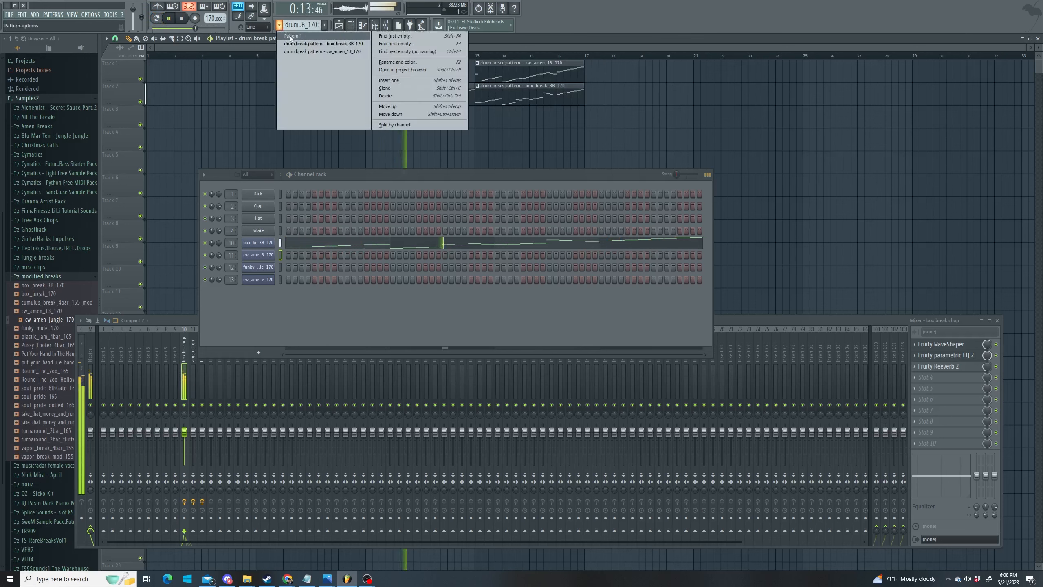
{"action": "left_click", "coordinate": [293, 36]}
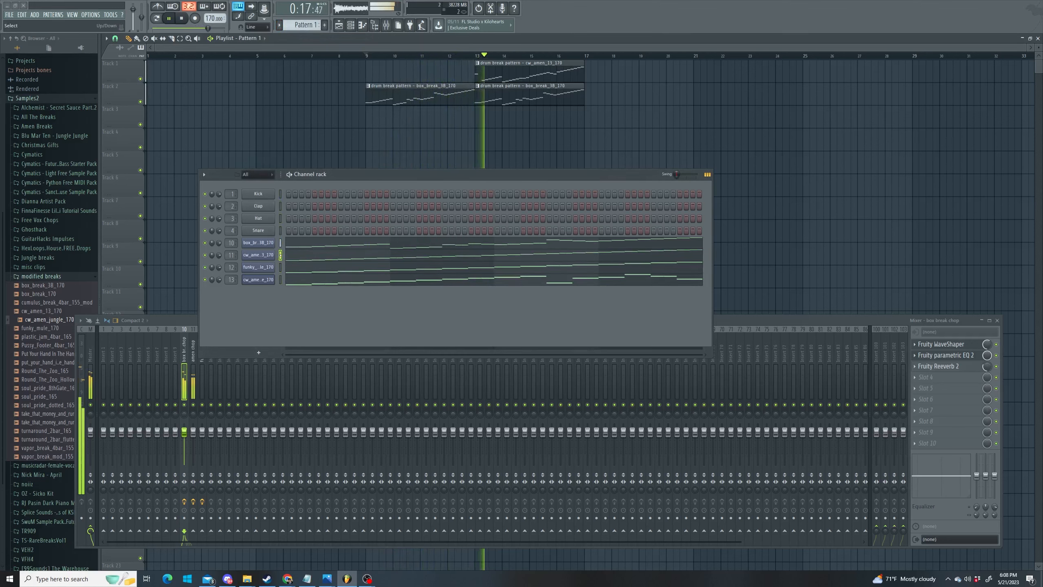
{"action": "left_click", "coordinate": [534, 85]}
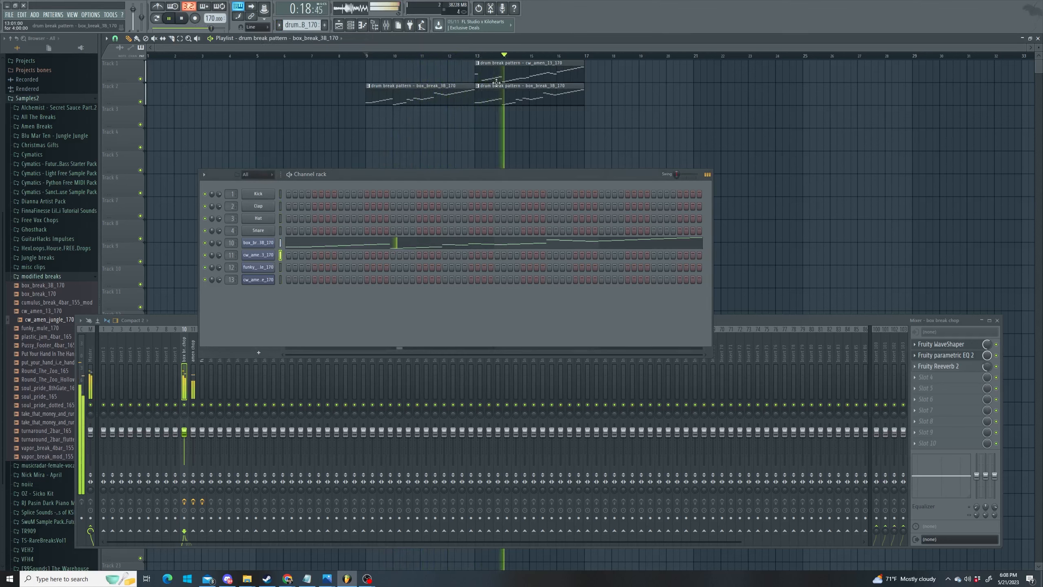
{"action": "left_click", "coordinate": [301, 26]}
{"action": "left_click", "coordinate": [415, 79]}
{"action": "left_click", "coordinate": [617, 90]}
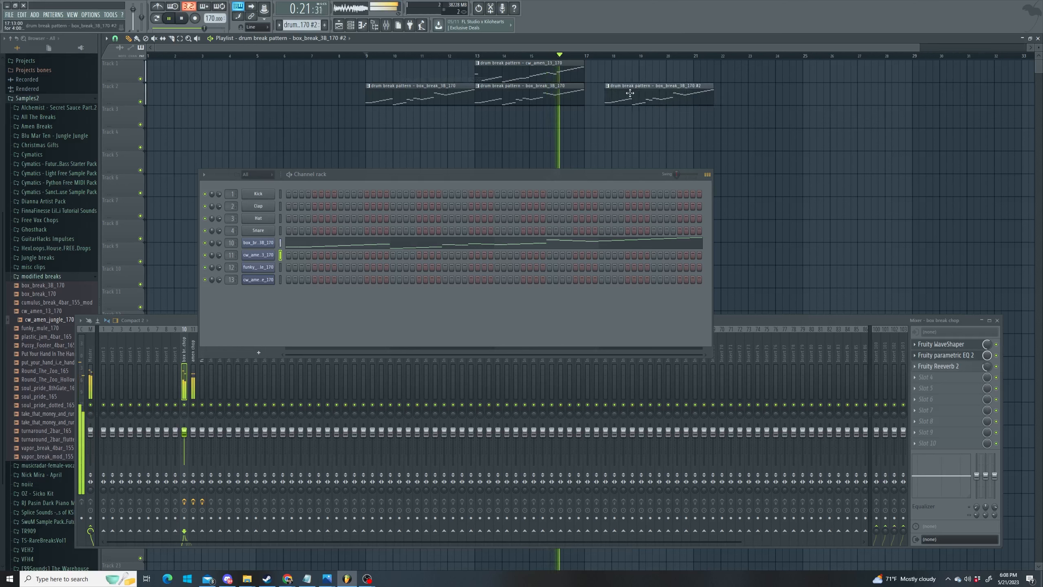
{"action": "left_click_drag", "start_coordinate": [630, 93], "coordinate": [611, 94]}
- Make cw_amen_13_170 unique and place its #2 clip at bar 17
{"action": "left_click", "coordinate": [560, 73]}
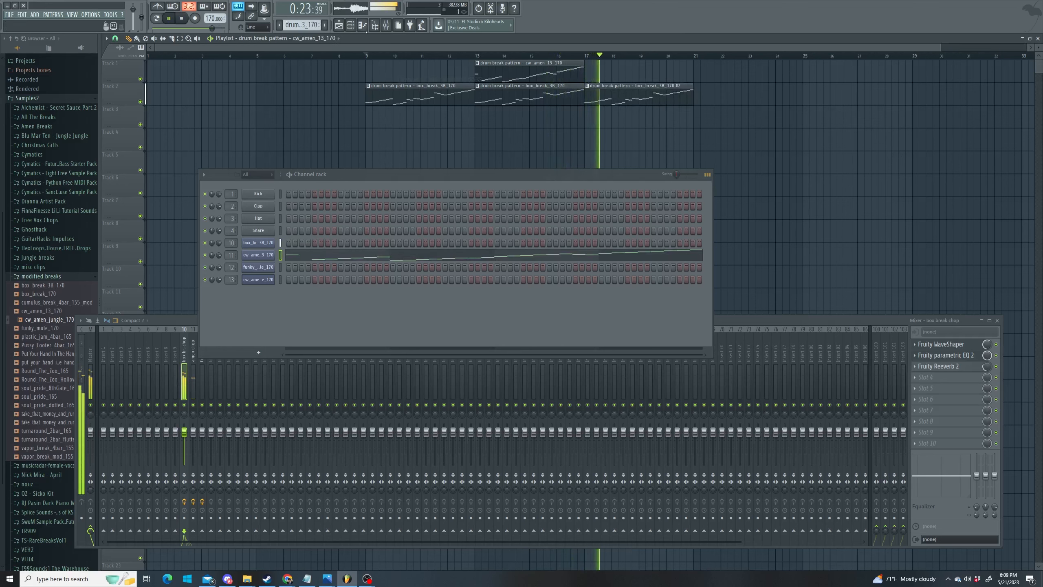
{"action": "right_click", "coordinate": [302, 25]}
{"action": "left_click", "coordinate": [415, 82]}
{"action": "left_click", "coordinate": [609, 75]}
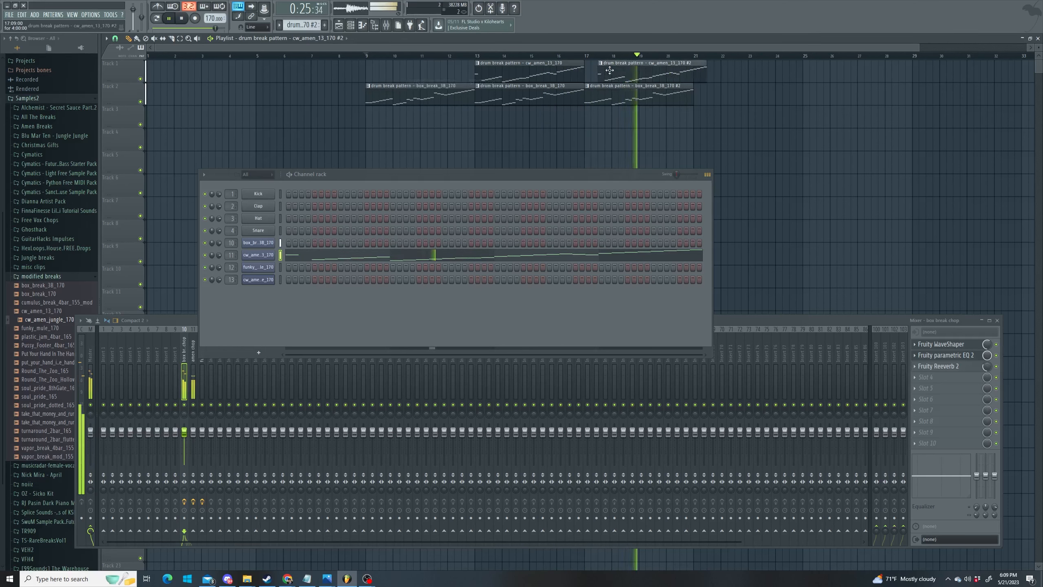
{"action": "left_click_drag", "start_coordinate": [611, 68], "coordinate": [601, 71]}
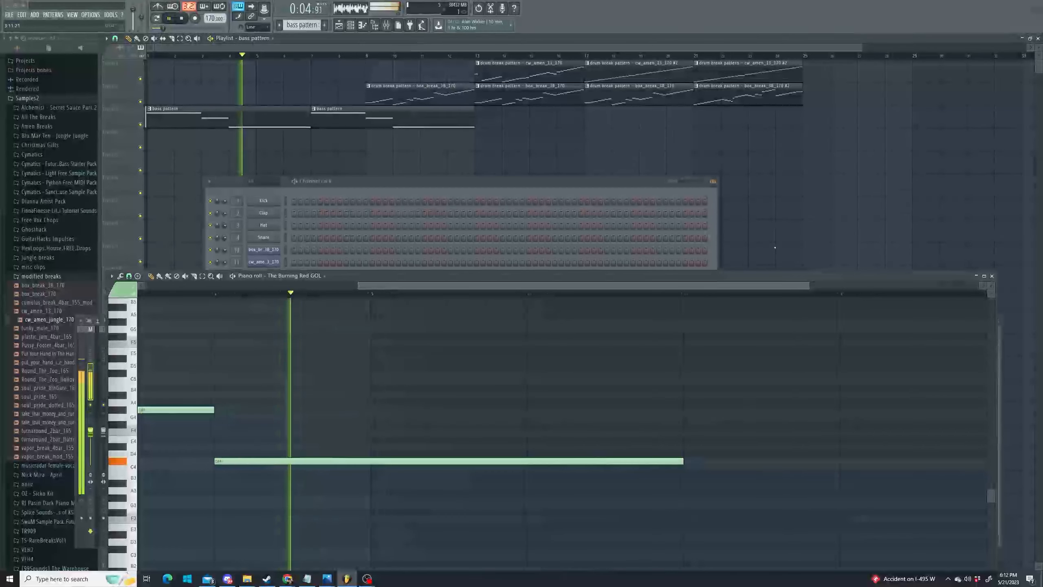
- Draw an F4 bass note from bar 7 to bar 9, move the second bass clip to bar 9, and add a bass clip at bar 17
{"action": "left_click", "coordinate": [692, 432]}
{"action": "left_click_drag", "start_coordinate": [418, 119], "coordinate": [476, 122]}
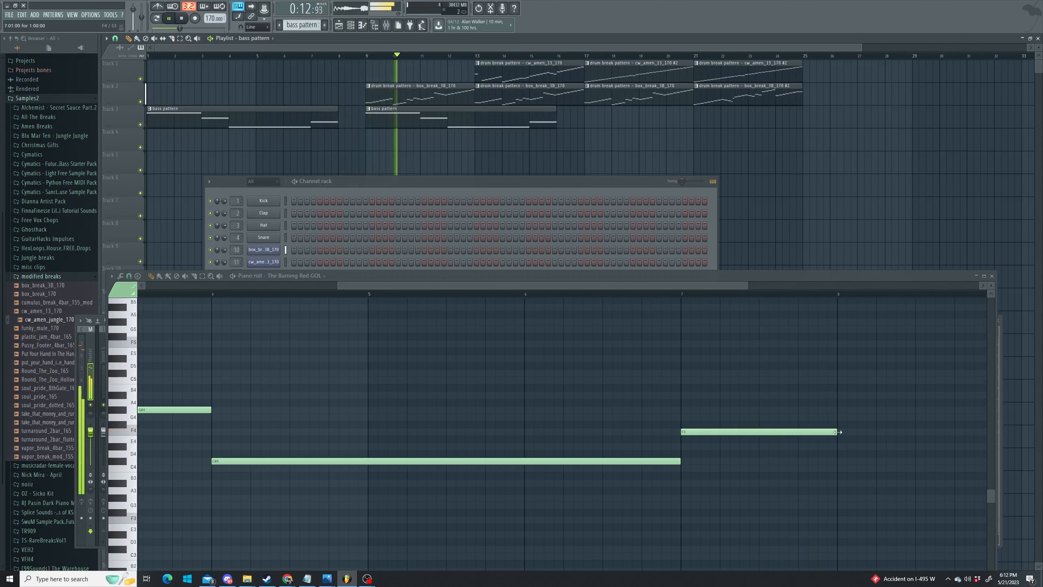
{"action": "left_click_drag", "start_coordinate": [837, 431], "coordinate": [901, 431]}
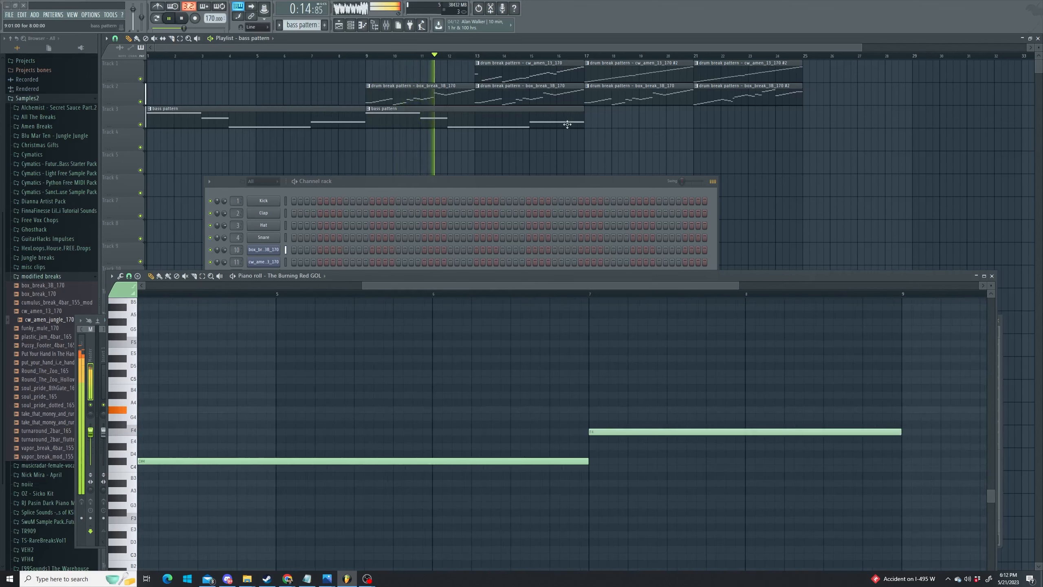
{"action": "left_click", "coordinate": [605, 119]}
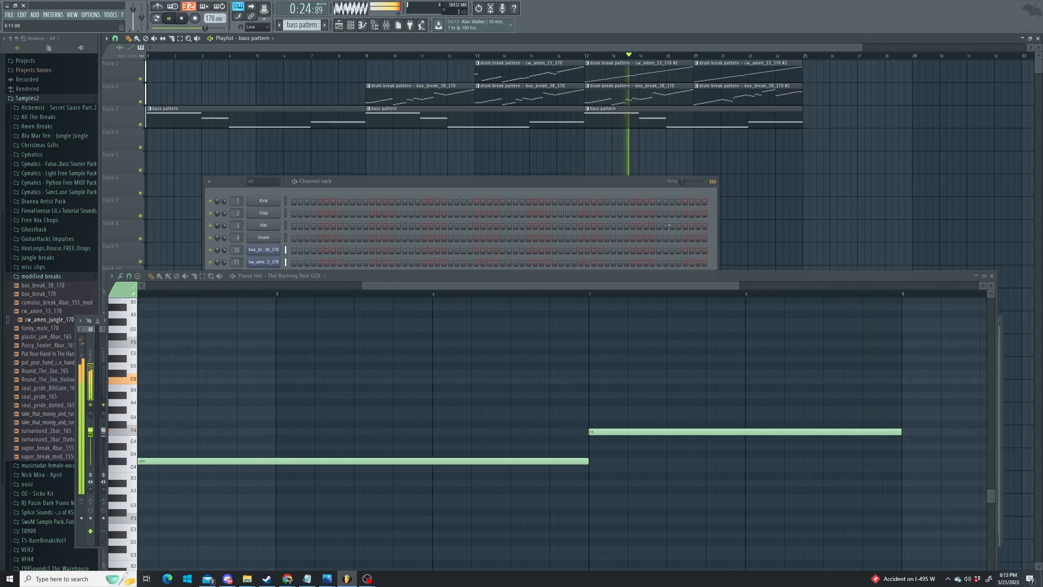
{"action": "left_click_drag", "start_coordinate": [649, 184], "coordinate": [676, 162]}
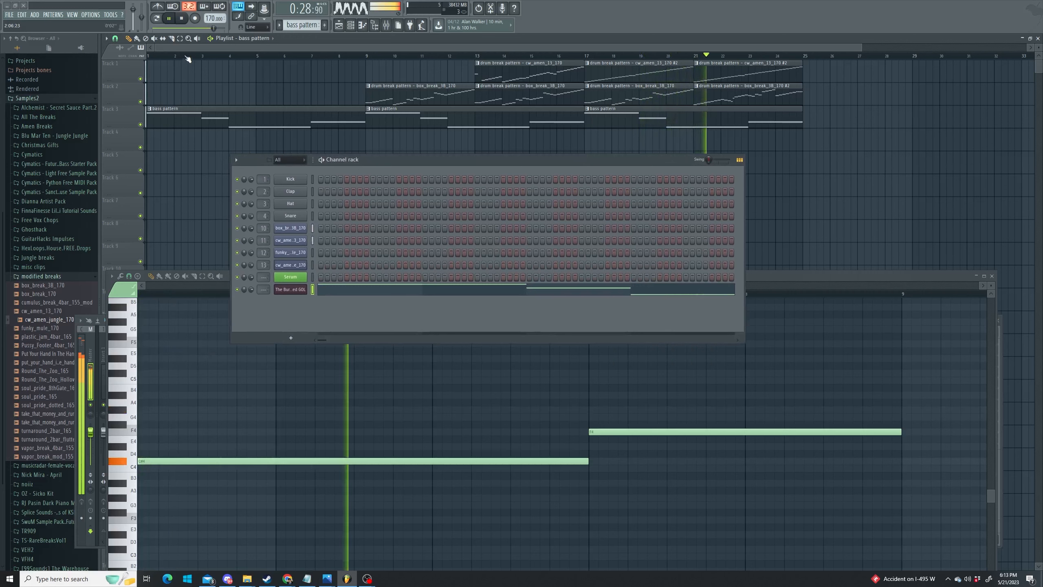
- Stop playback, clone the Serum channel, and load the Pads preset PD Event Horizon [LT] into Serum #2
{"action": "key", "text": "space"}
{"action": "right_click", "coordinate": [294, 277]}
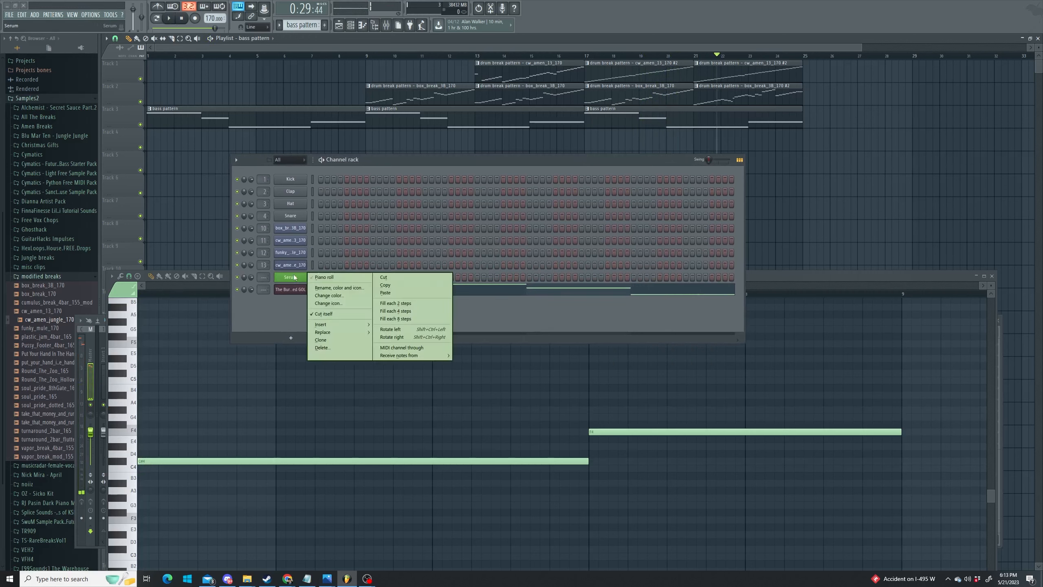
{"action": "left_click", "coordinate": [337, 341]}
{"action": "left_click_drag", "start_coordinate": [365, 155], "coordinate": [531, 179]}
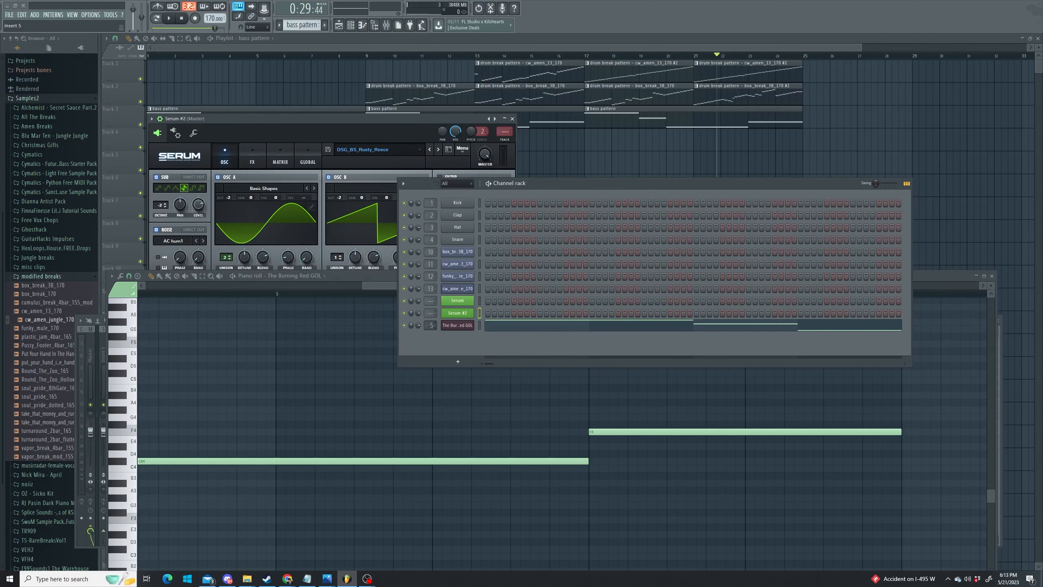
{"action": "left_click", "coordinate": [384, 151]}
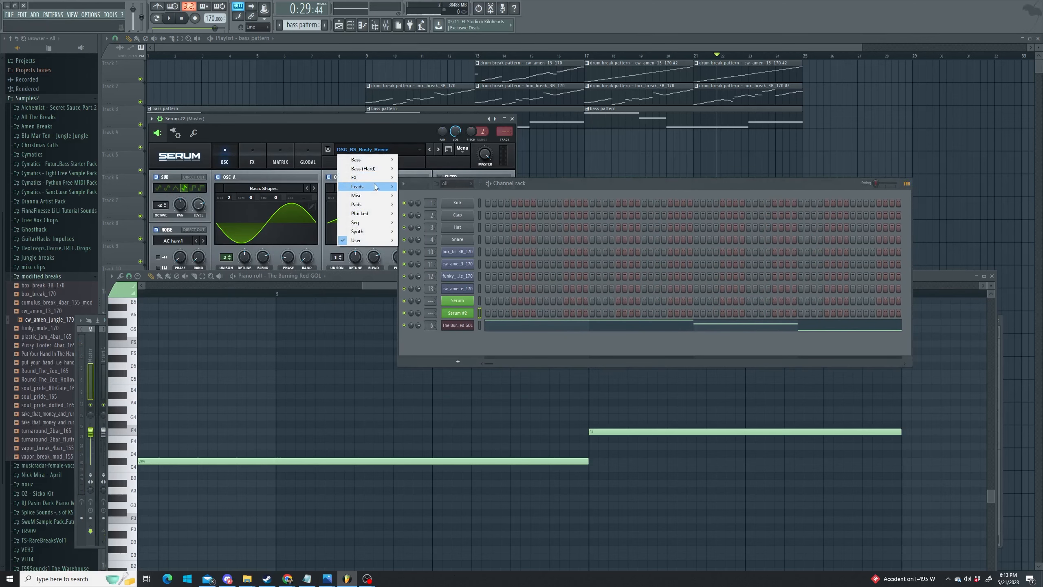
{"action": "mouse_move", "coordinate": [380, 204]}
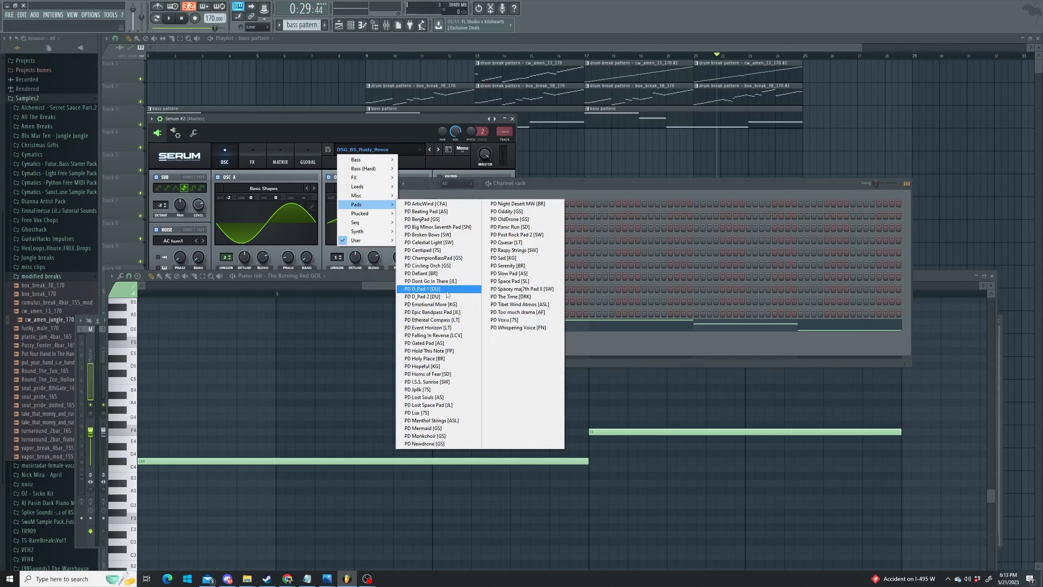
{"action": "left_click", "coordinate": [428, 327]}
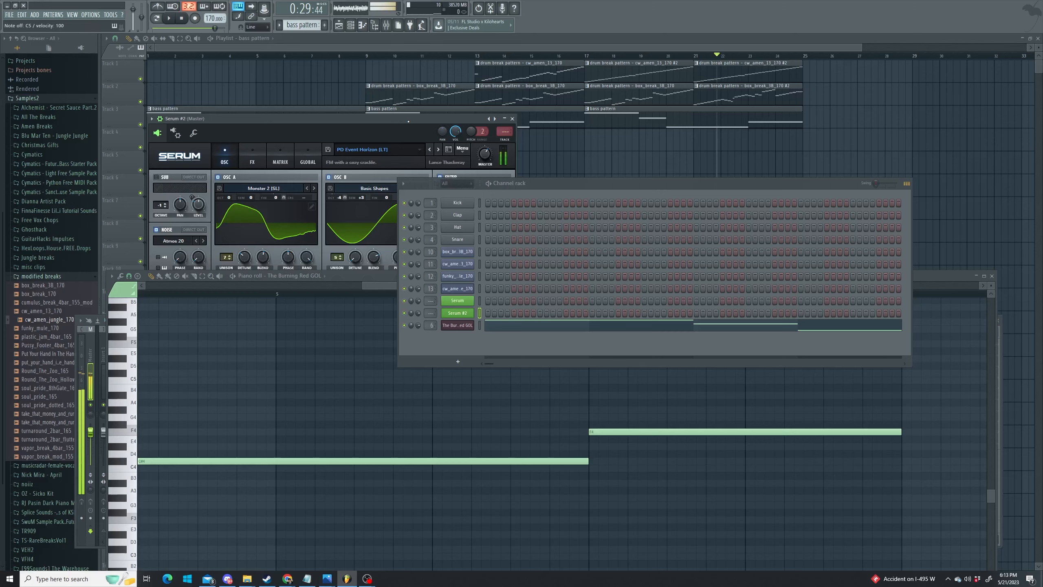
{"action": "left_click", "coordinate": [512, 118]}
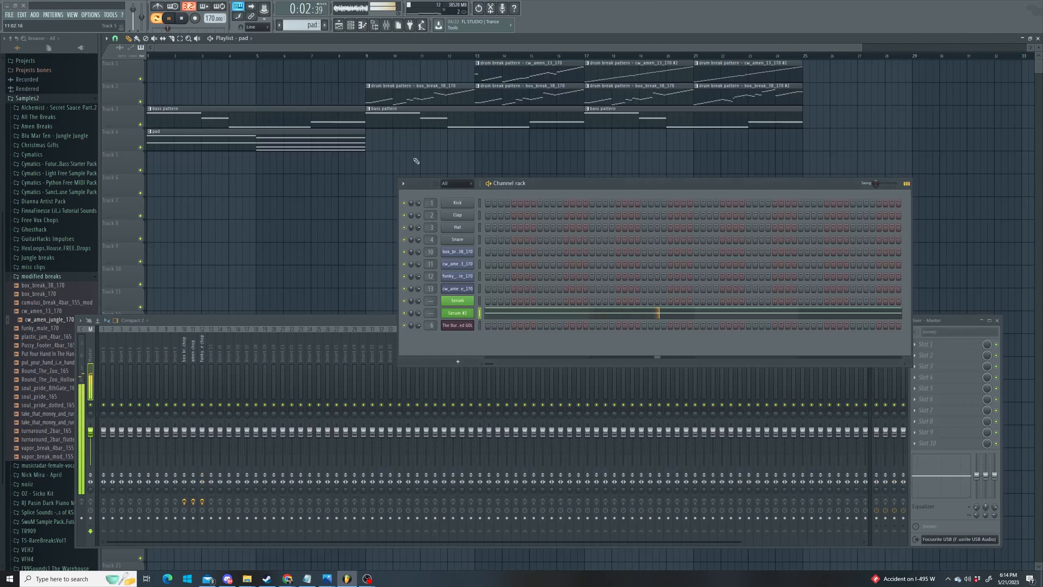
- Add a pad clip at bar 9, route Serum #2 to mixer Insert 14, and load Fruity Reeverb 2 there
{"action": "left_click", "coordinate": [373, 140]}
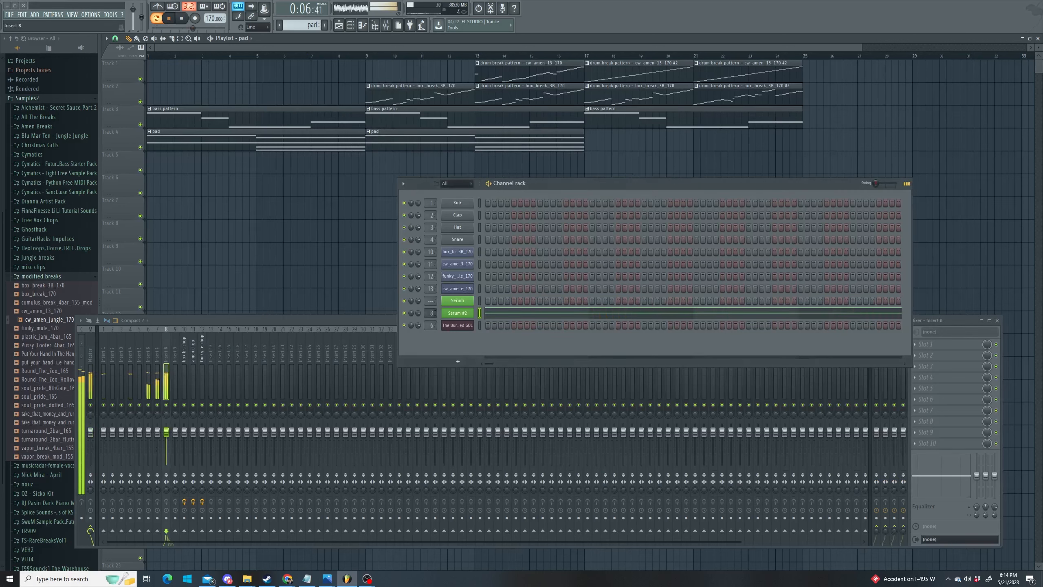
{"action": "left_click_drag", "start_coordinate": [431, 313], "coordinate": [430, 303]}
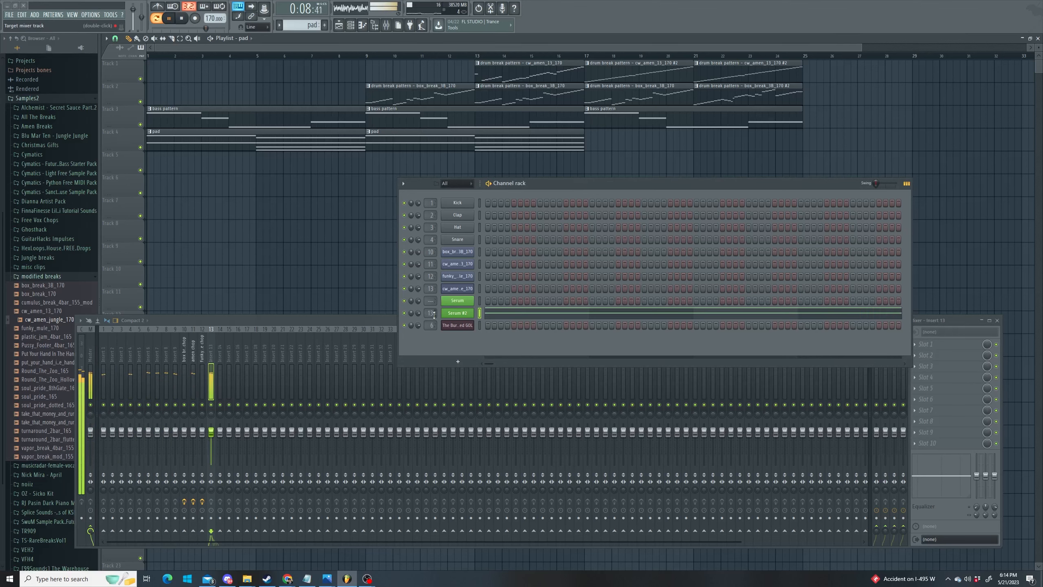
{"action": "left_click", "coordinate": [927, 344]}
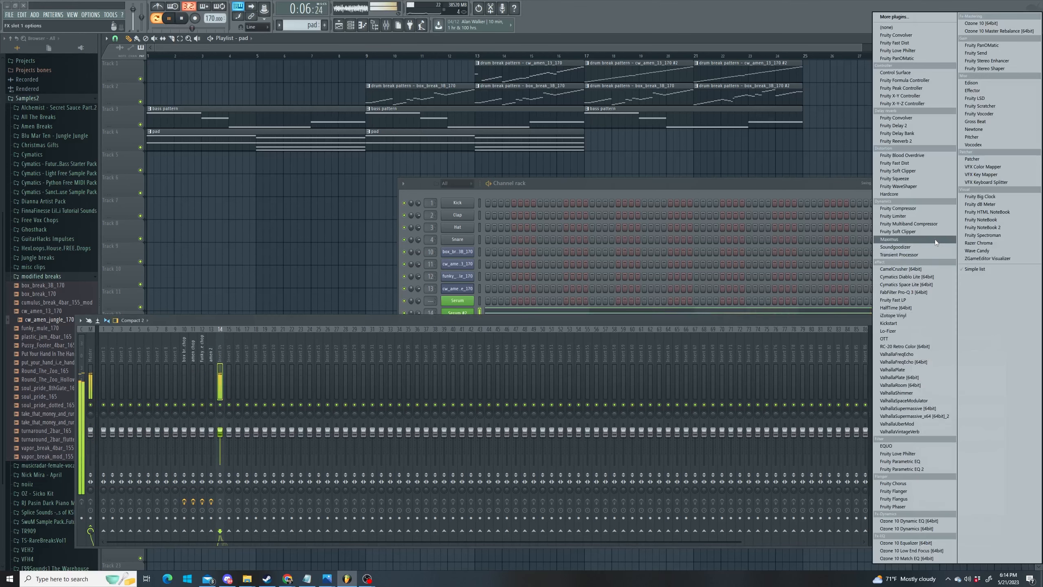
{"action": "left_click", "coordinate": [924, 140]}
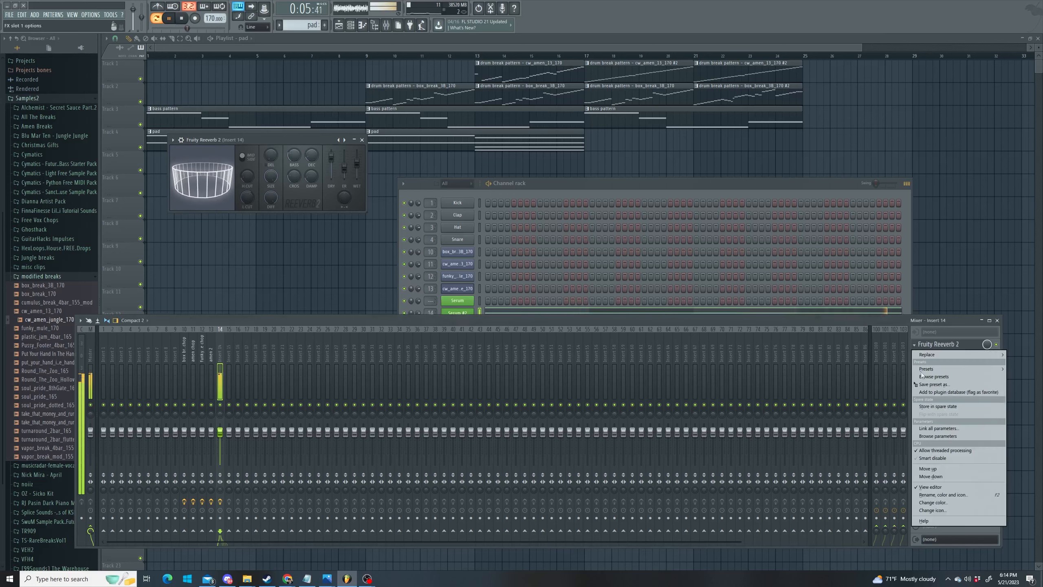
{"action": "left_click", "coordinate": [936, 325]}
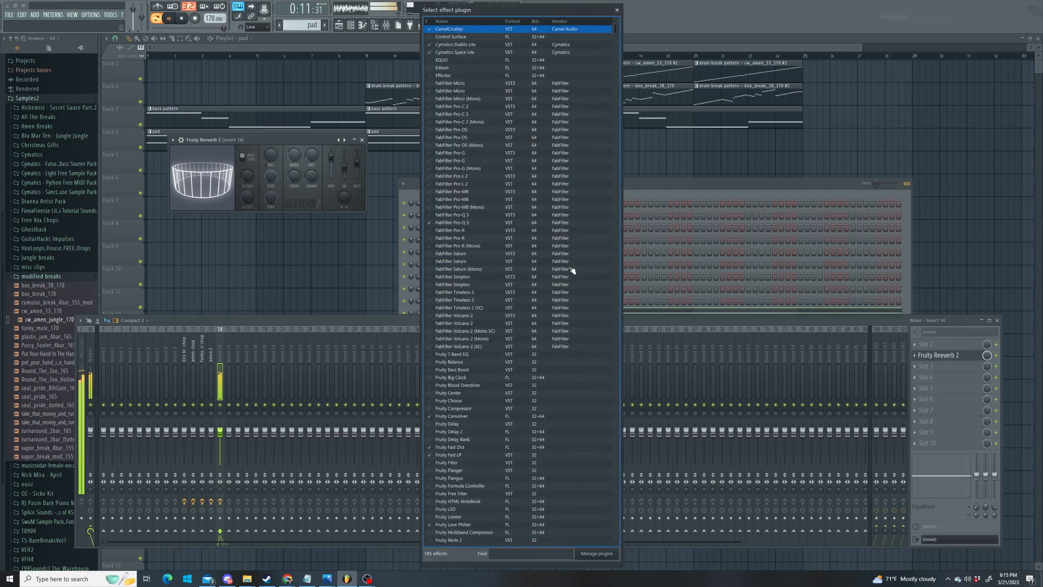
- Add Fruity Chorus and Fruity Fast LP to Insert 14's effect slots
{"action": "left_click", "coordinate": [449, 400]}
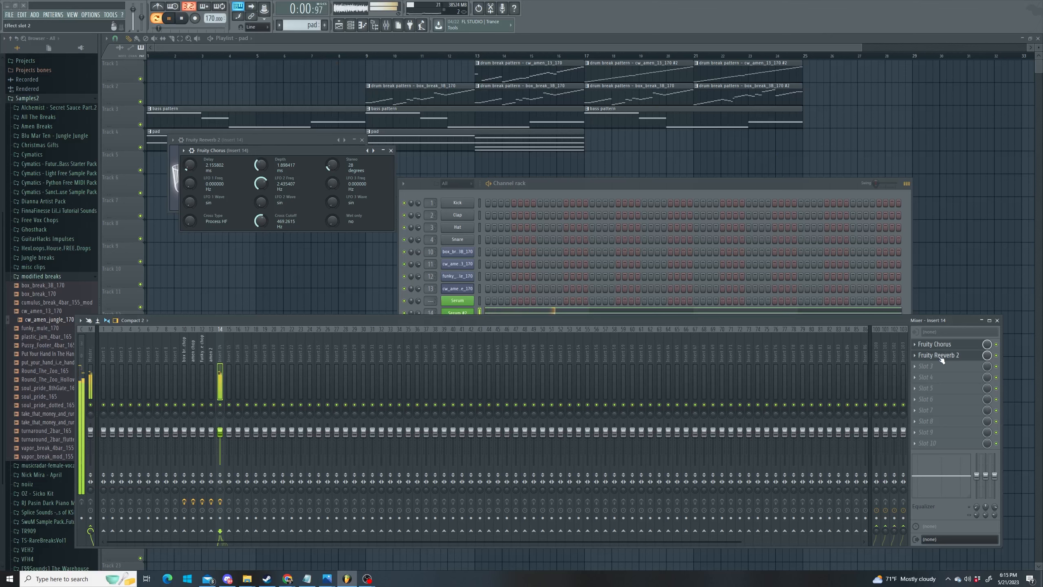
{"action": "left_click", "coordinate": [927, 443]}
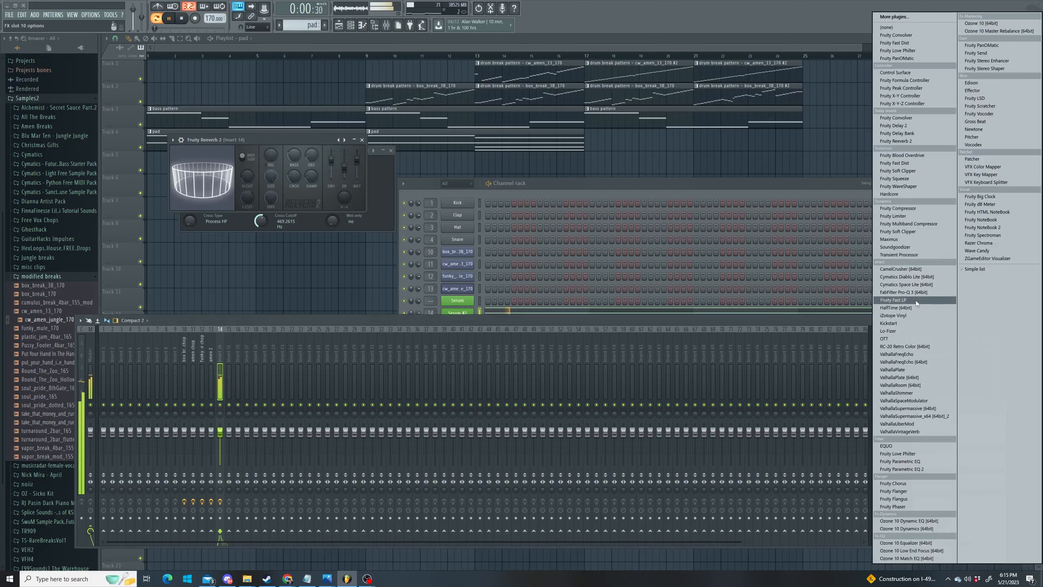
{"action": "left_click", "coordinate": [916, 299]}
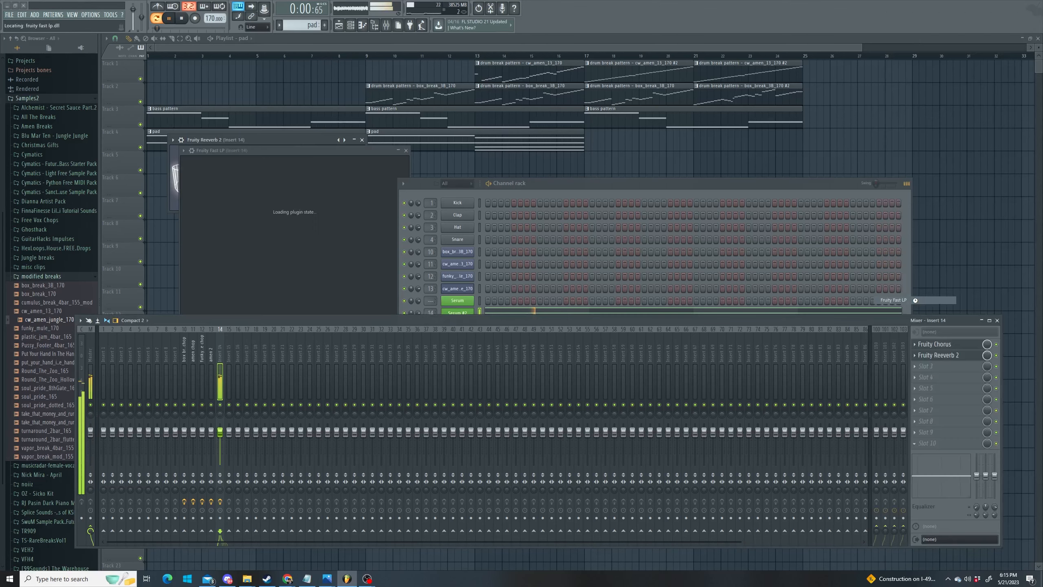
- Create an automation clip for the Fast LP Cutoff knob and move the plugin windows aside
{"action": "right_click", "coordinate": [191, 165]}
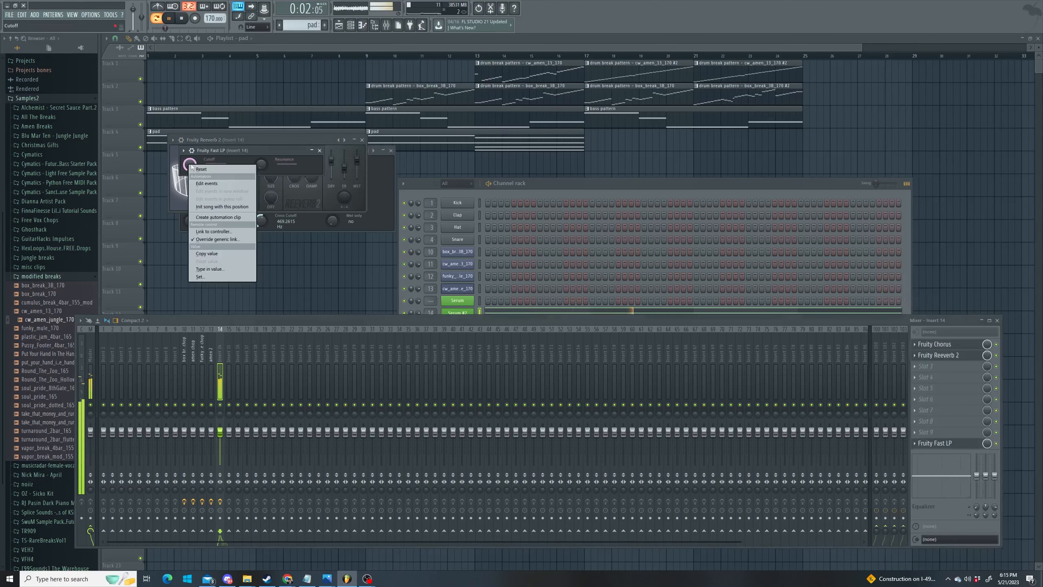
{"action": "left_click", "coordinate": [220, 217]}
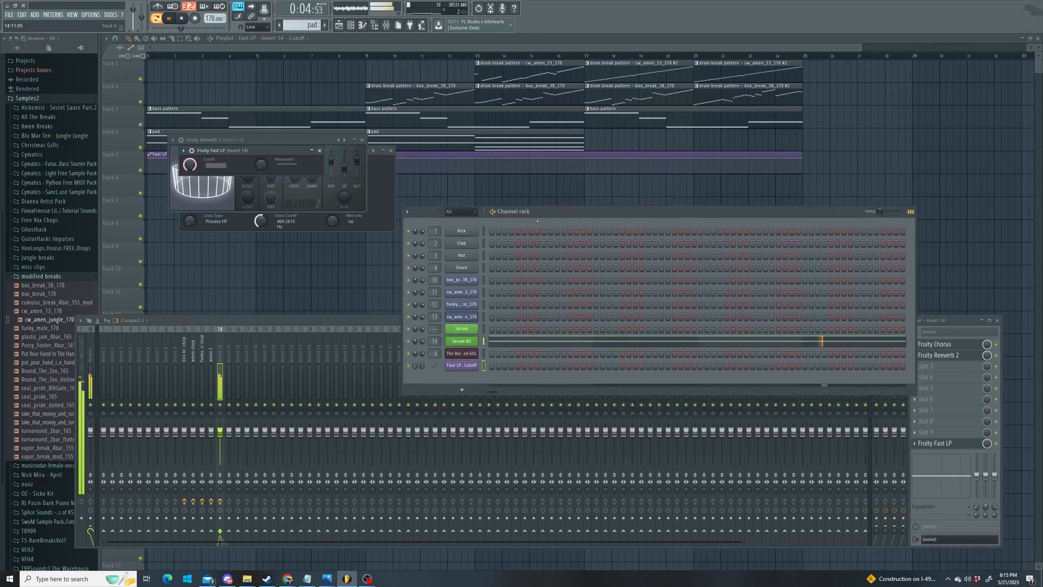
{"action": "left_click", "coordinate": [362, 140]}
{"action": "left_click_drag", "start_coordinate": [332, 151], "coordinate": [338, 303]}
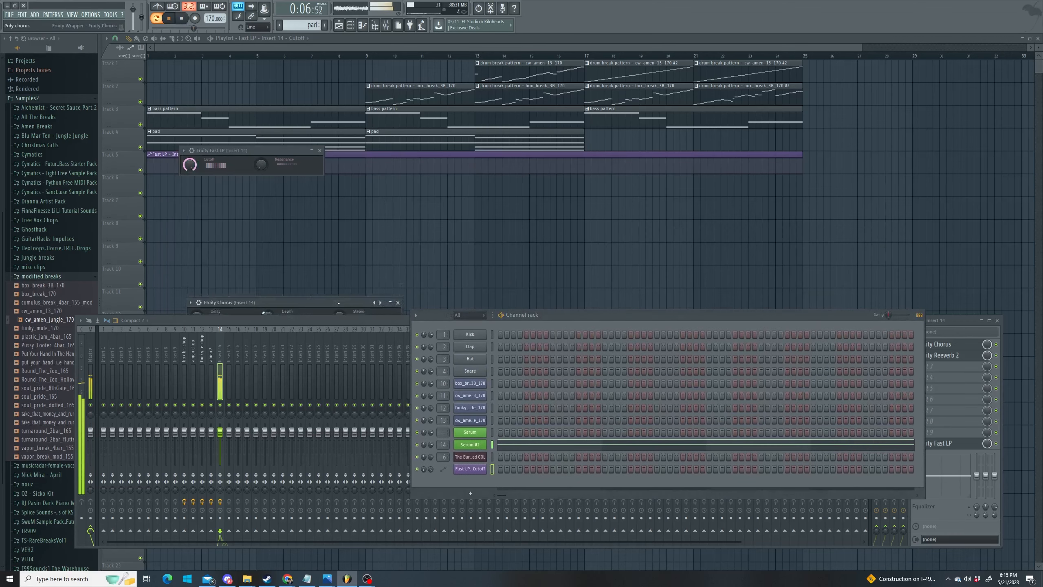
{"action": "left_click_drag", "start_coordinate": [277, 151], "coordinate": [293, 321]}
- Move the cutoff automation to Track 8, ramp it upward from a low start, and add a pad clip at bar 17
{"action": "left_click_drag", "start_coordinate": [330, 152], "coordinate": [333, 237]}
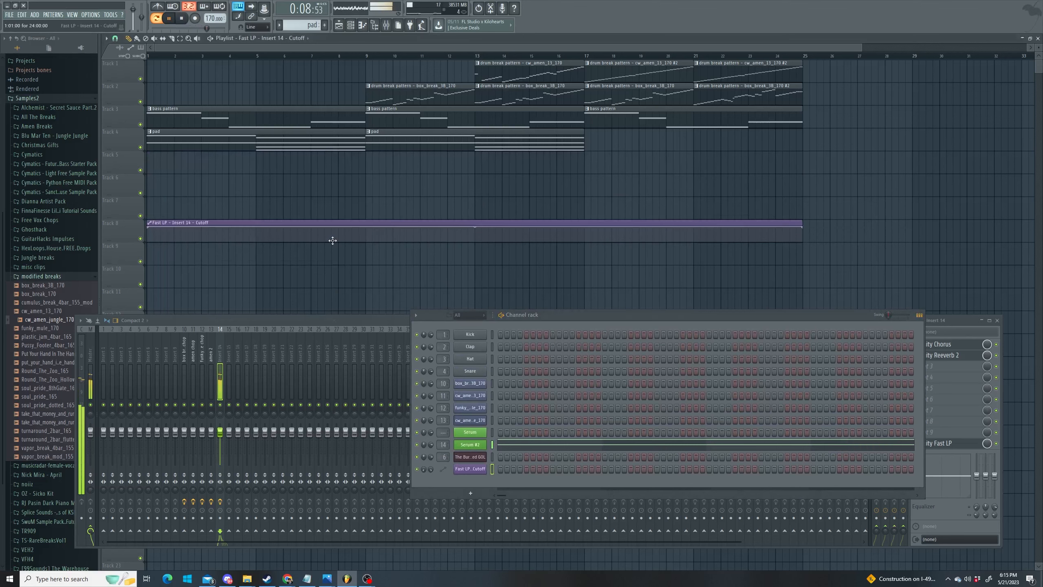
{"action": "left_click_drag", "start_coordinate": [151, 229], "coordinate": [320, 240]}
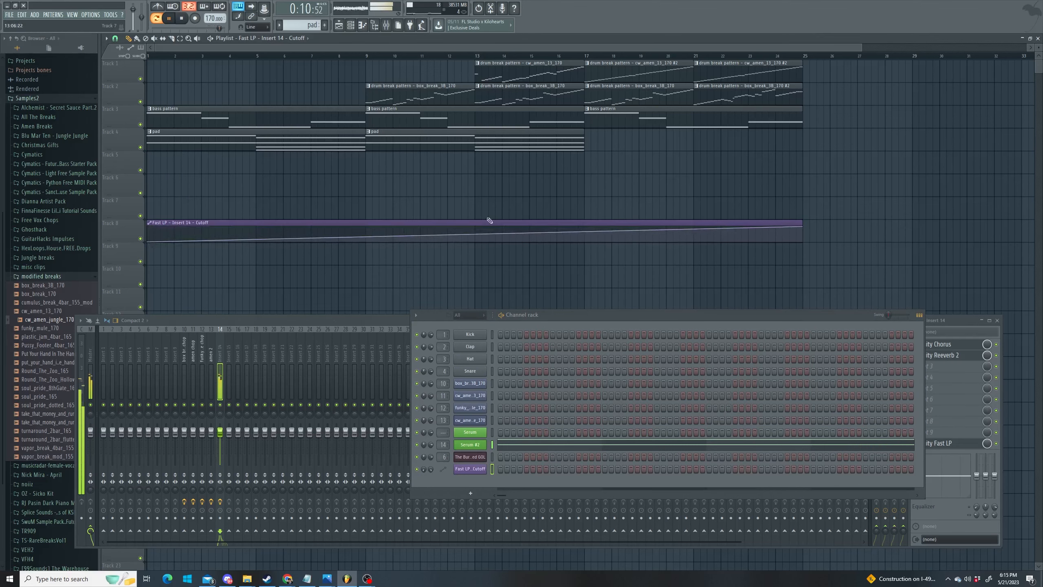
{"action": "left_click", "coordinate": [605, 145]}
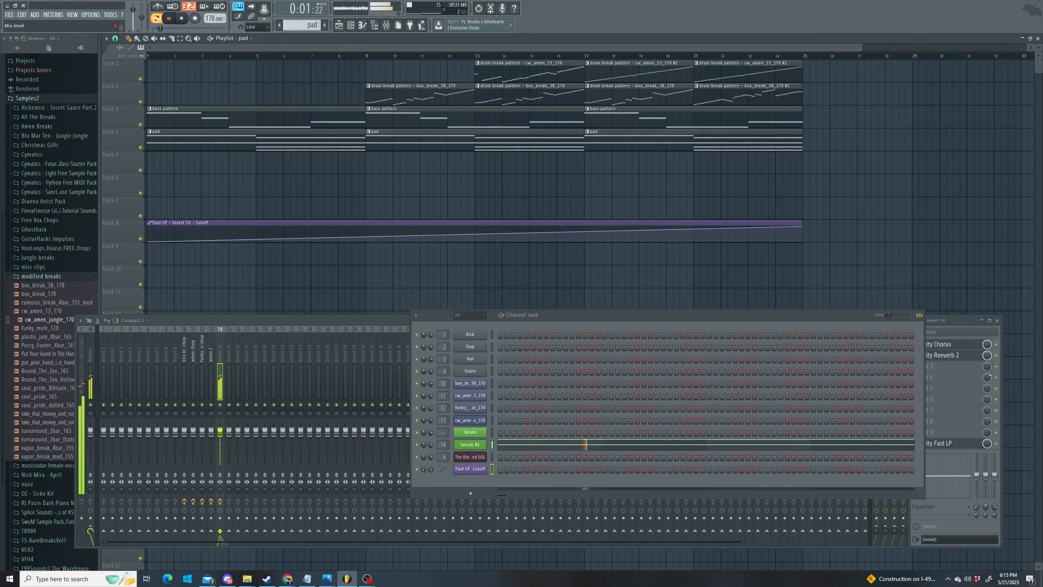
{"action": "left_click", "coordinate": [1002, 345]}
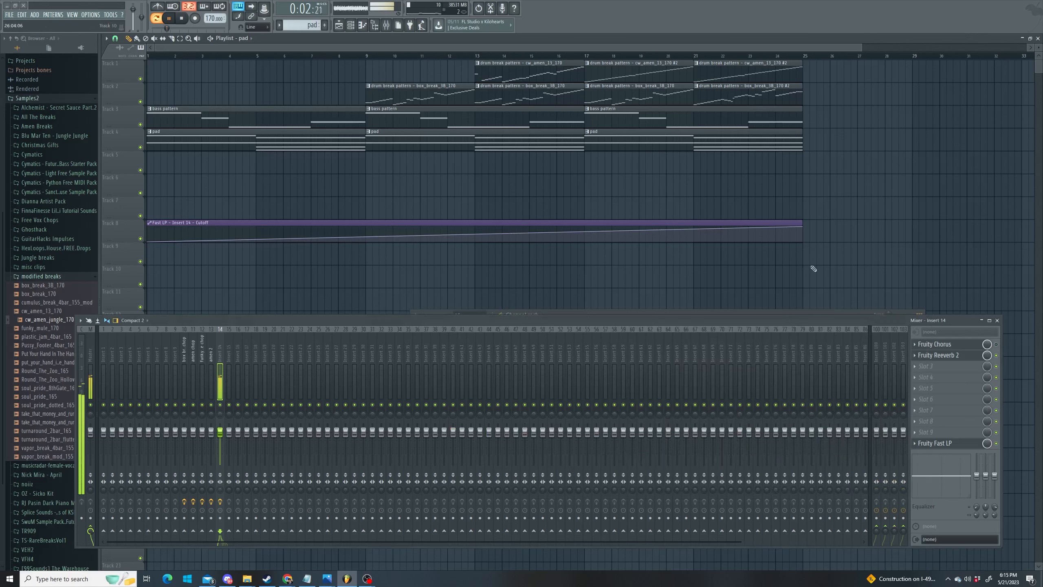
{"action": "left_click", "coordinate": [154, 57]}
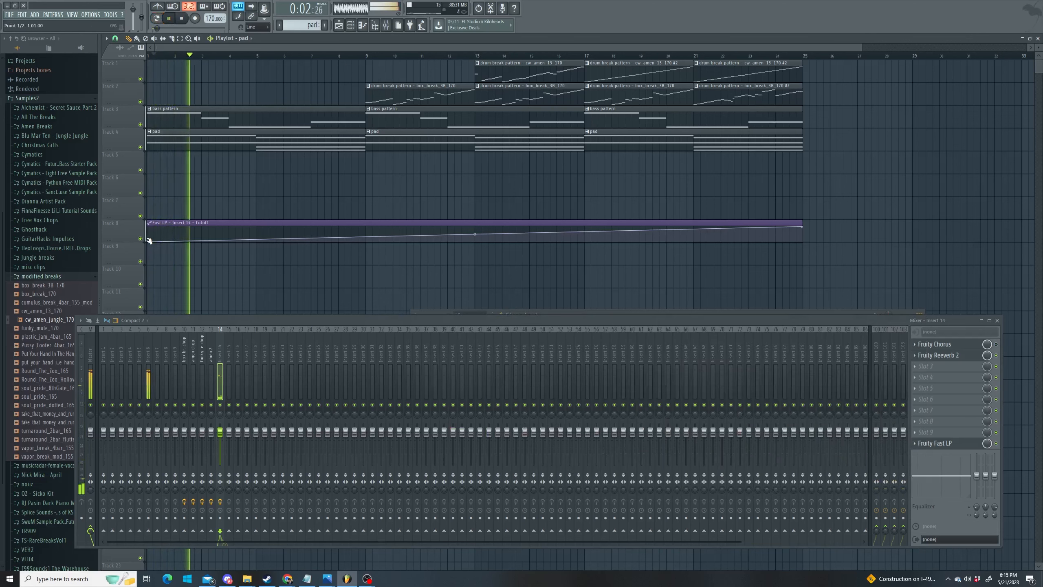
{"action": "left_click_drag", "start_coordinate": [149, 240], "coordinate": [148, 234]}
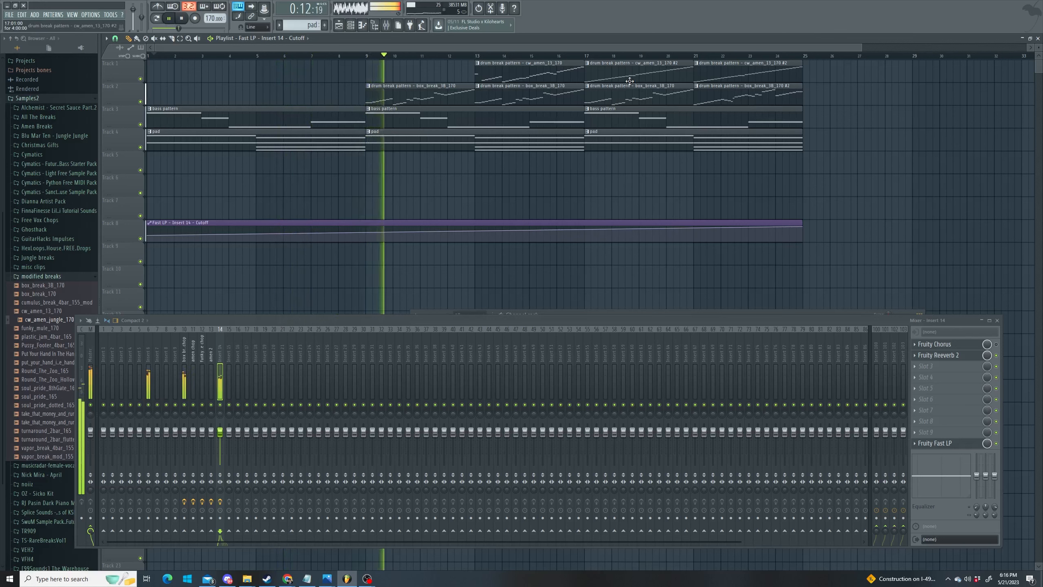
- Move all pad clips to Track 5 and all bass clips to Track 4, then select the Master channel
{"action": "left_click_drag", "start_coordinate": [510, 151], "coordinate": [510, 173]}
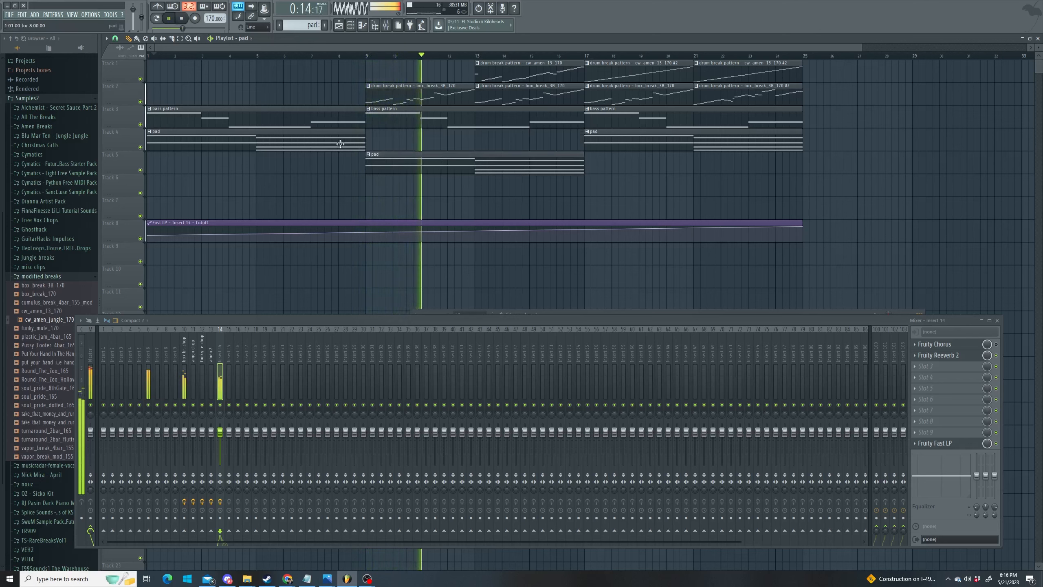
{"action": "left_click_drag", "start_coordinate": [338, 145], "coordinate": [337, 168]}
{"action": "left_click_drag", "start_coordinate": [639, 142], "coordinate": [639, 164]}
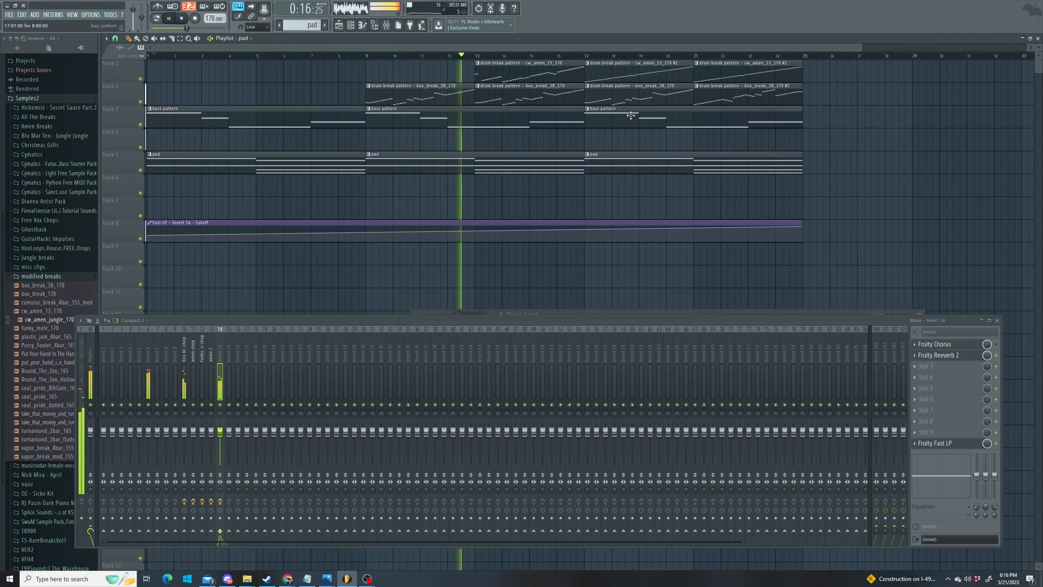
{"action": "left_click_drag", "start_coordinate": [607, 118], "coordinate": [608, 141]}
{"action": "left_click_drag", "start_coordinate": [540, 118], "coordinate": [540, 141]}
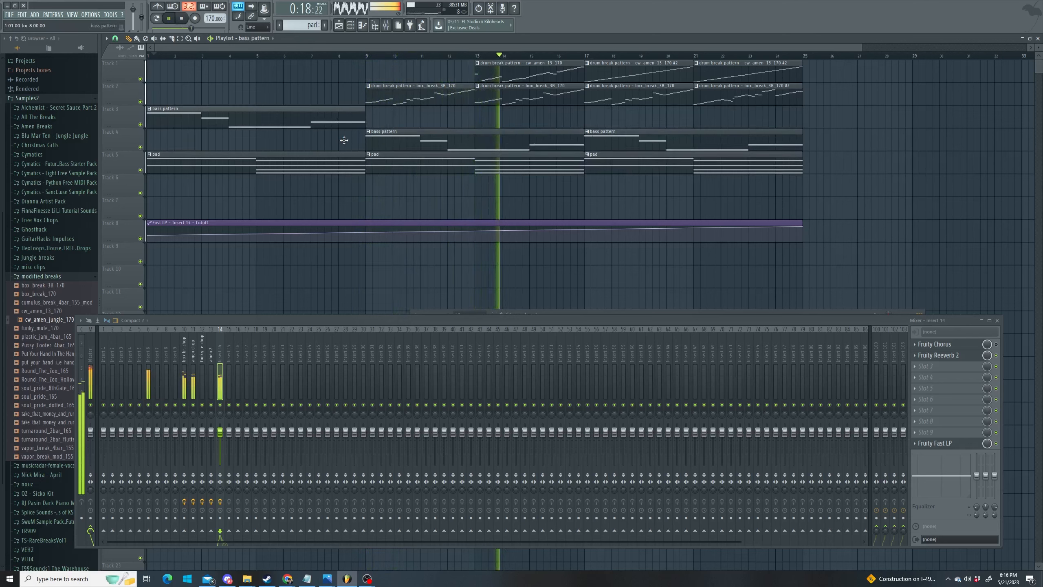
{"action": "left_click_drag", "start_coordinate": [345, 119], "coordinate": [344, 141]}
{"action": "left_click_drag", "start_coordinate": [504, 47], "coordinate": [568, 48]}
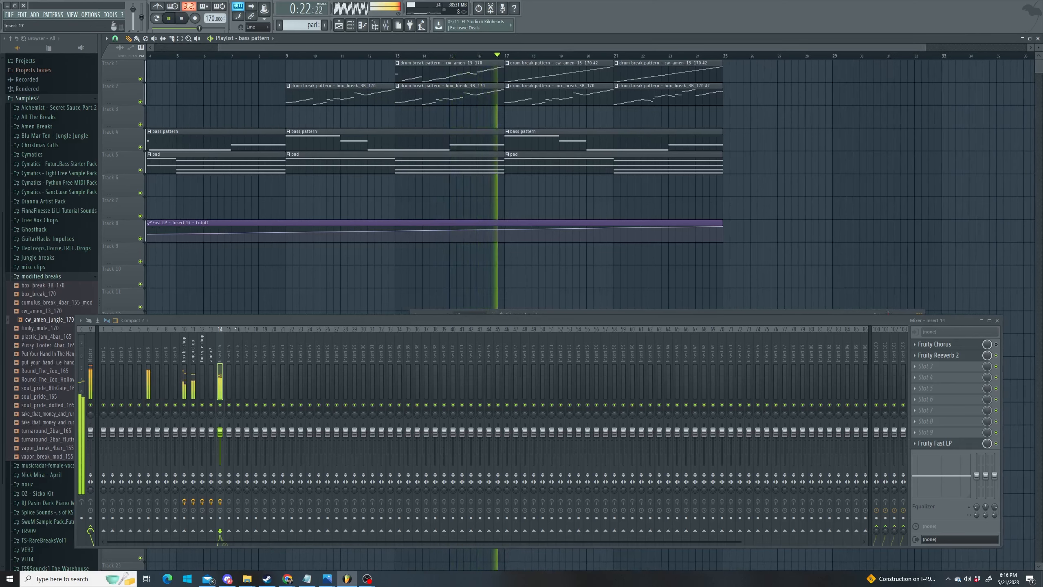
{"action": "left_click", "coordinate": [92, 354]}
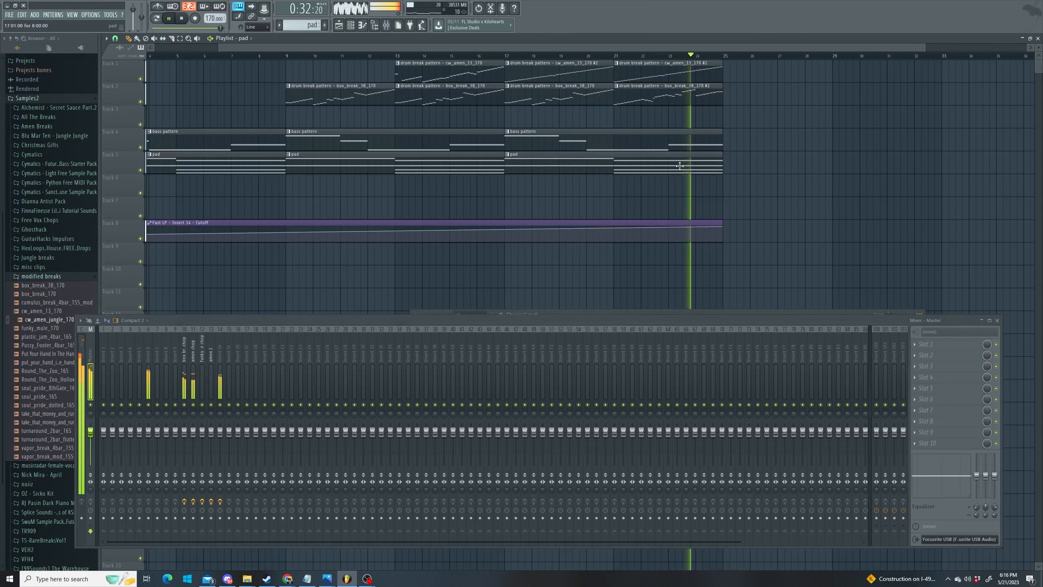
- Place a pad clip at bar 25 on Track 5, stretch the cutoff automation to bar 33 with two new points
{"action": "left_click", "coordinate": [730, 164]}
{"action": "left_click_drag", "start_coordinate": [730, 164], "coordinate": [724, 165]}
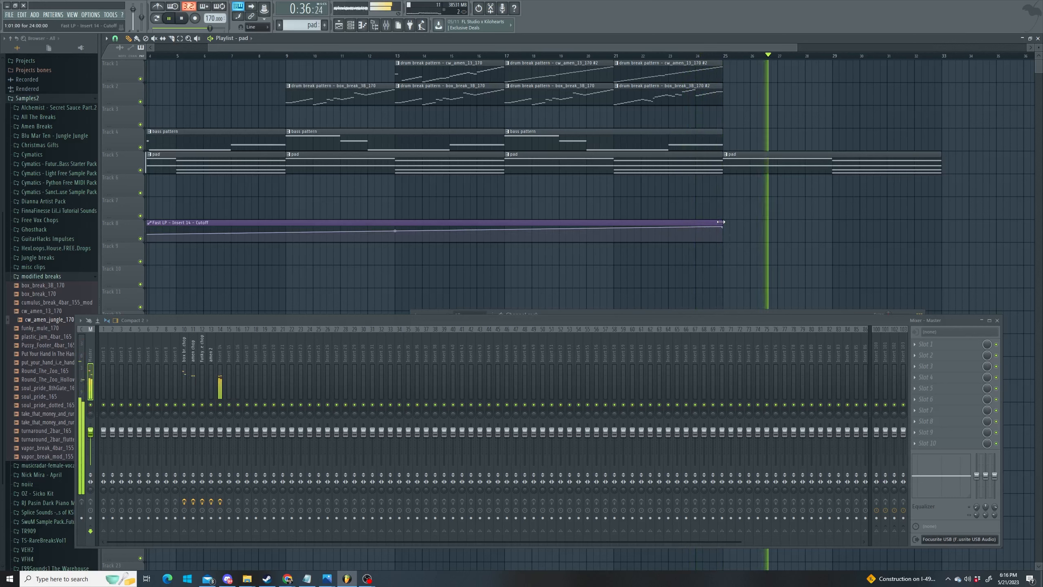
{"action": "left_click_drag", "start_coordinate": [722, 223], "coordinate": [942, 218]}
{"action": "left_click", "coordinate": [834, 233]}
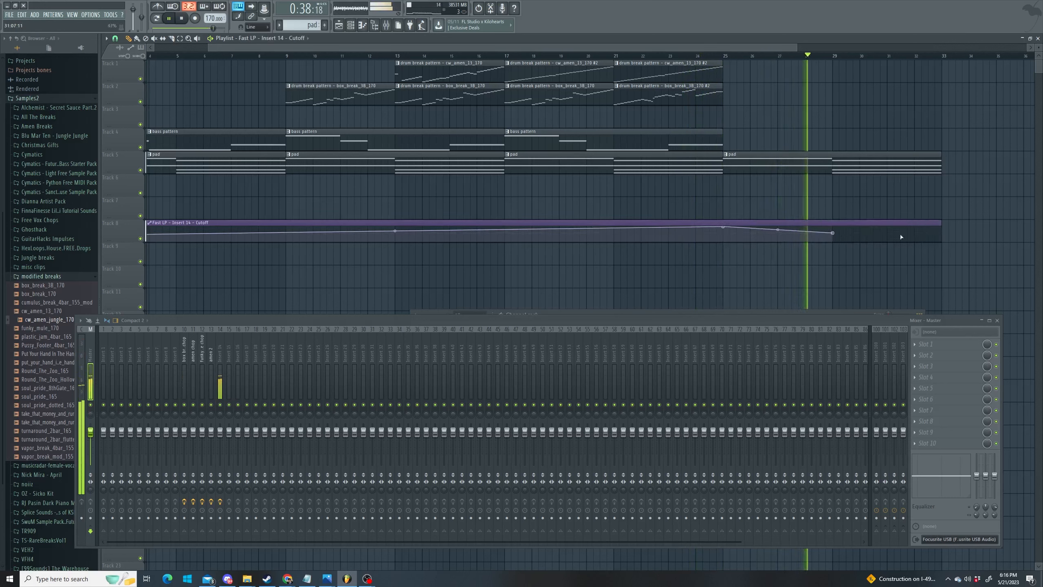
{"action": "left_click", "coordinate": [940, 227]}
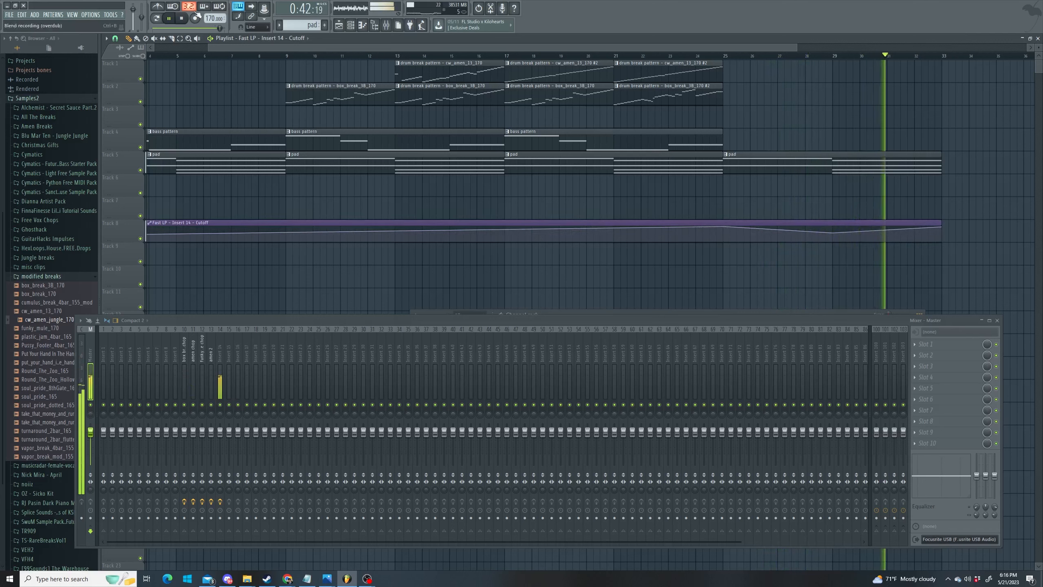
{"action": "left_click", "coordinate": [169, 18]}
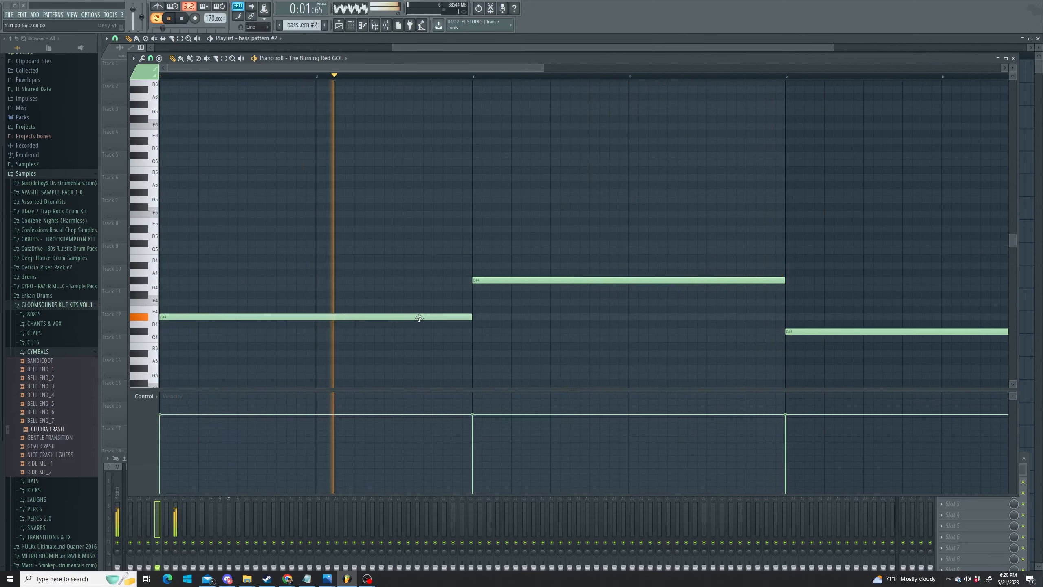
- Move bass pattern #2's opening note up to A#4, lower its velocity, and close the piano roll
{"action": "left_click_drag", "start_coordinate": [425, 314], "coordinate": [419, 302]}
{"action": "left_click", "coordinate": [166, 76]}
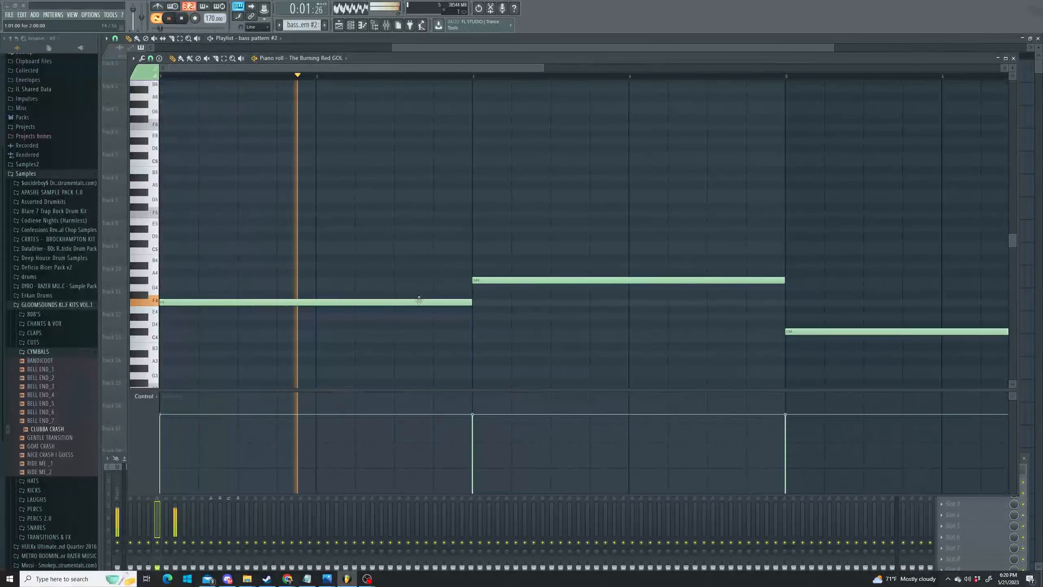
{"action": "left_click_drag", "start_coordinate": [419, 302], "coordinate": [413, 264]}
{"action": "left_click", "coordinate": [199, 77]}
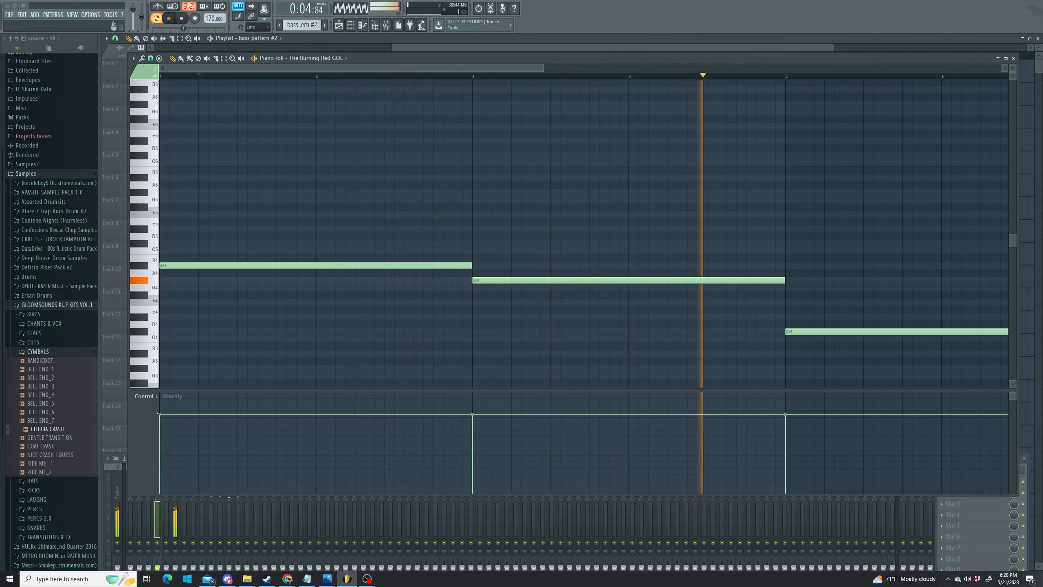
{"action": "left_click", "coordinate": [161, 434]}
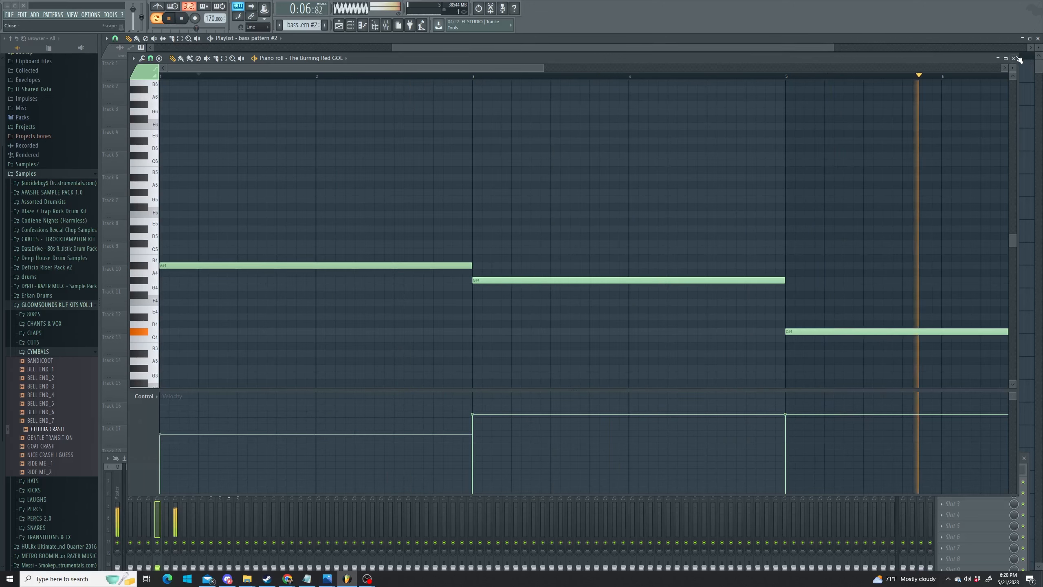
{"action": "left_click", "coordinate": [1013, 58]}
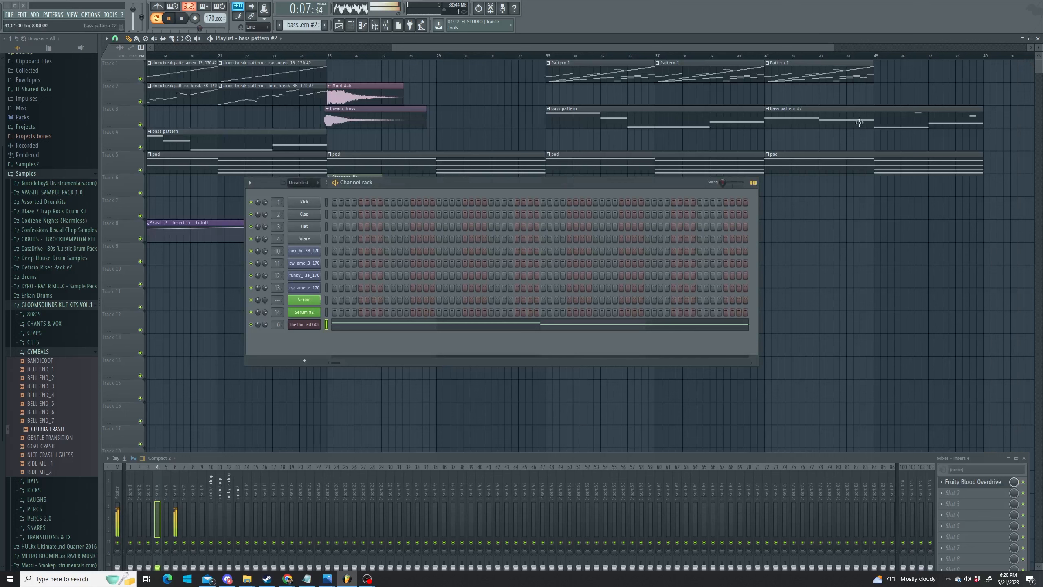
- Place half-bar Pattern 1 chops on Track 1 from bar 45, ending with a one-bar clip near bar 46.5
{"action": "left_click", "coordinate": [768, 56]}
{"action": "key", "text": "l"}
{"action": "left_click", "coordinate": [781, 69]}
{"action": "left_click_drag", "start_coordinate": [898, 70], "coordinate": [889, 71]}
{"action": "left_click_drag", "start_coordinate": [968, 72], "coordinate": [888, 76]}
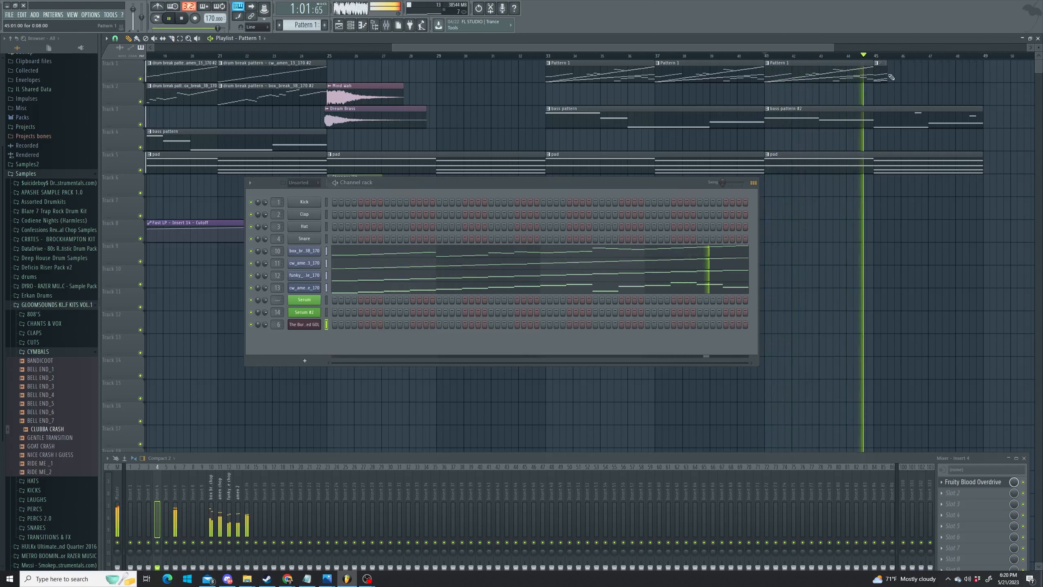
{"action": "left_click", "coordinate": [892, 77]}
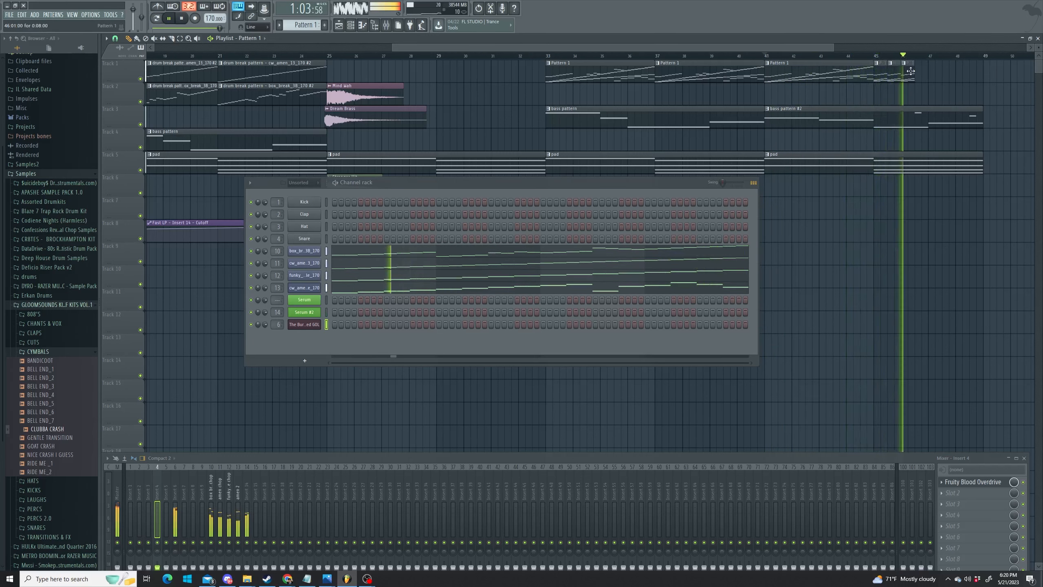
{"action": "left_click", "coordinate": [906, 69]}
{"action": "left_click", "coordinate": [918, 71]}
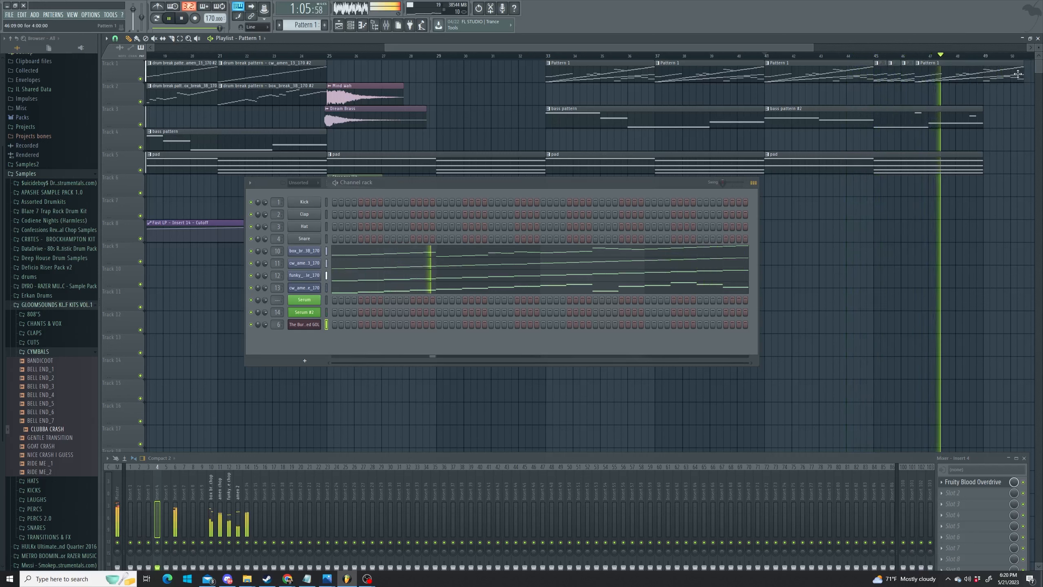
{"action": "left_click_drag", "start_coordinate": [1022, 73], "coordinate": [946, 74]}
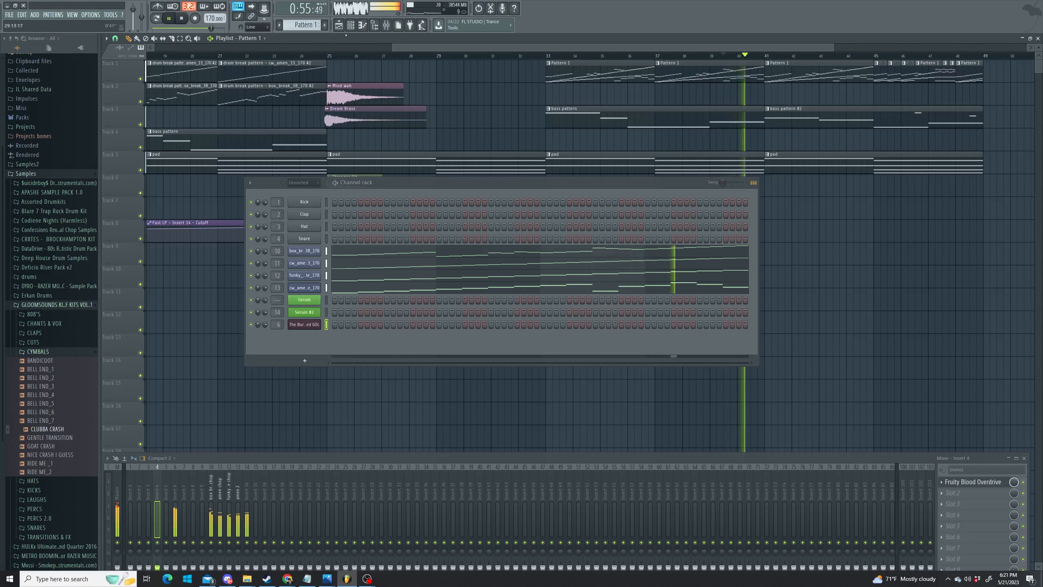
- Rename Pattern 1 to 'every drum all at once'
{"action": "left_click", "coordinate": [306, 25]}
{"action": "left_click", "coordinate": [420, 56]}
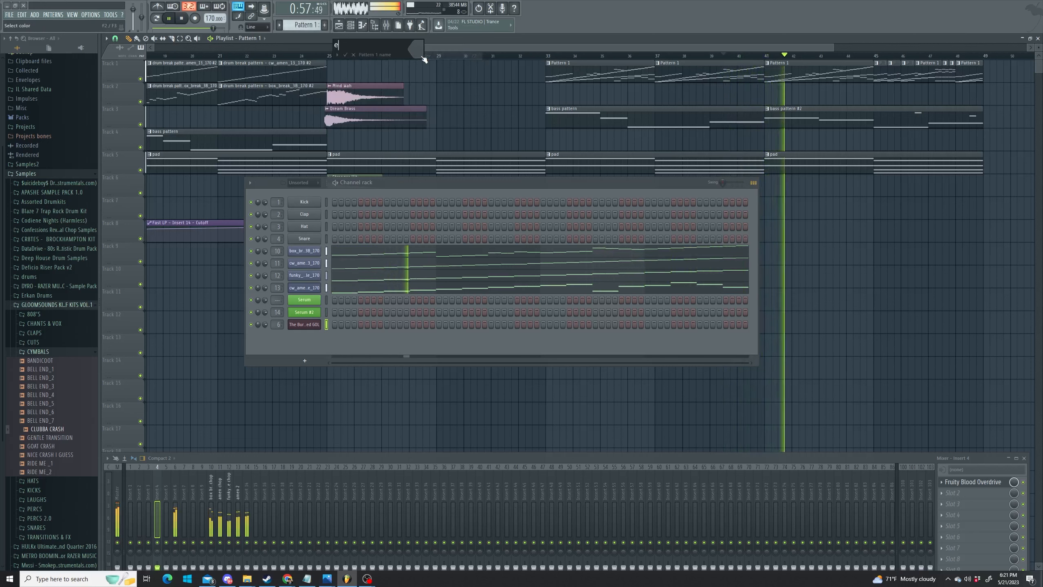
{"action": "type", "text": "every drum"}
{"action": "type", "text": " all at "}
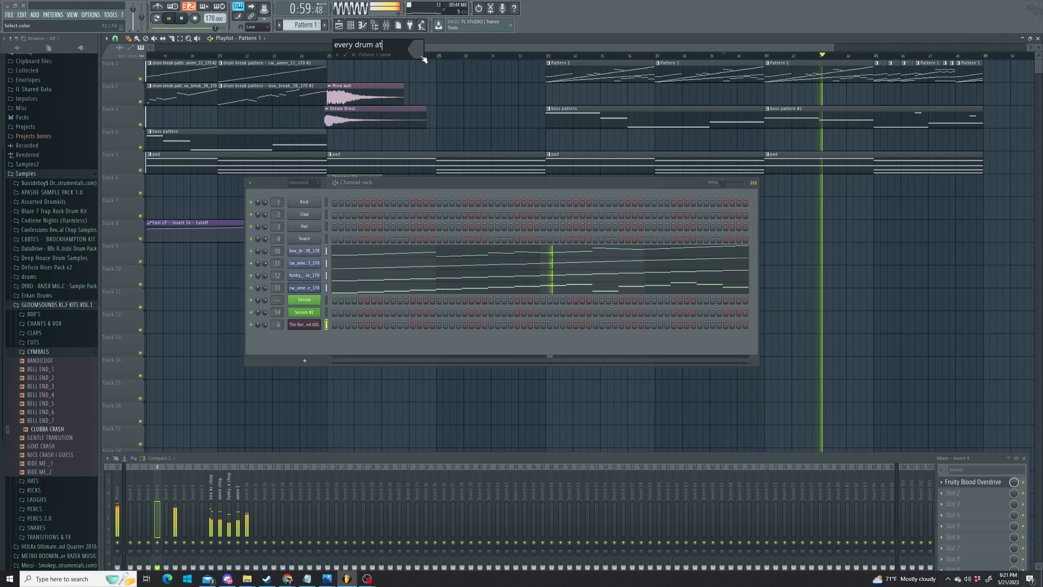
{"action": "type", "text": "once"}
{"action": "key", "text": "Return"}
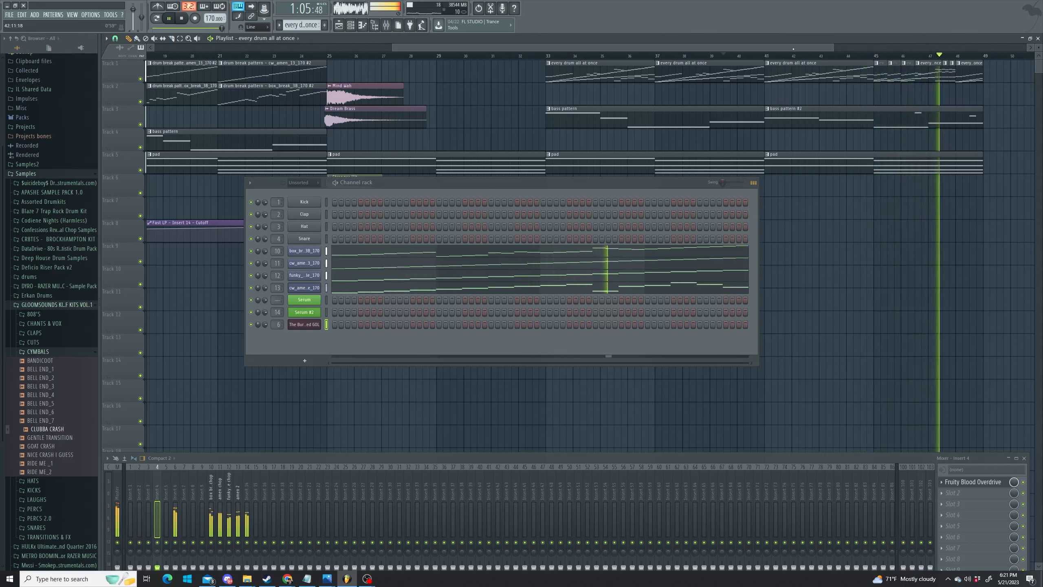
- Place a pad pattern clip on Track 5 at bar 49
{"action": "left_click_drag", "start_coordinate": [781, 48], "coordinate": [864, 49]}
{"action": "left_click", "coordinate": [807, 162]}
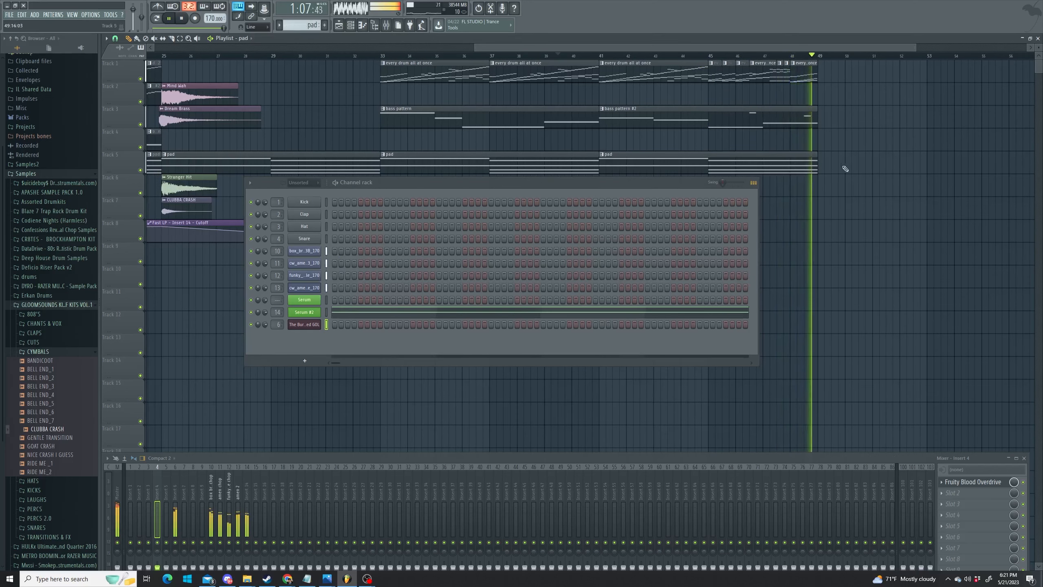
{"action": "left_click", "coordinate": [841, 163]}
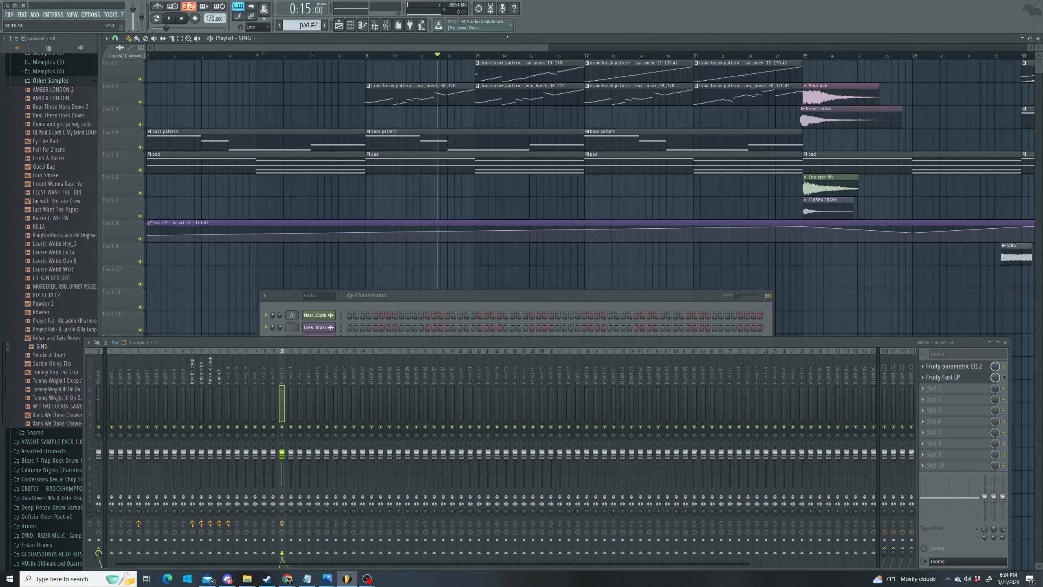
- Load Fruity delay 2 into the vocal insert's third slot, after the EQ and Gross Beat
{"action": "left_click_drag", "start_coordinate": [507, 46], "coordinate": [631, 47]}
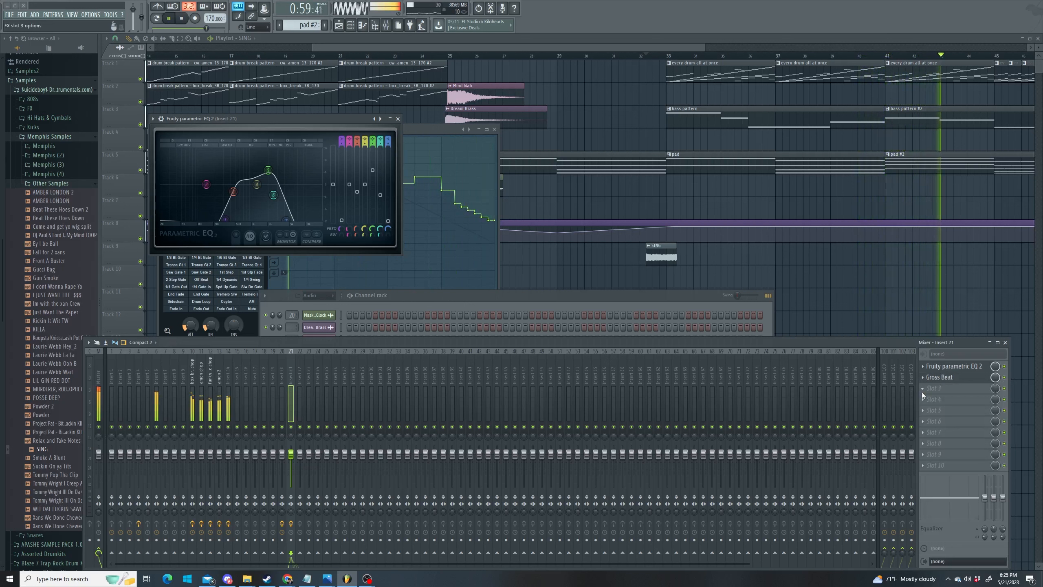
{"action": "left_click", "coordinate": [921, 391]}
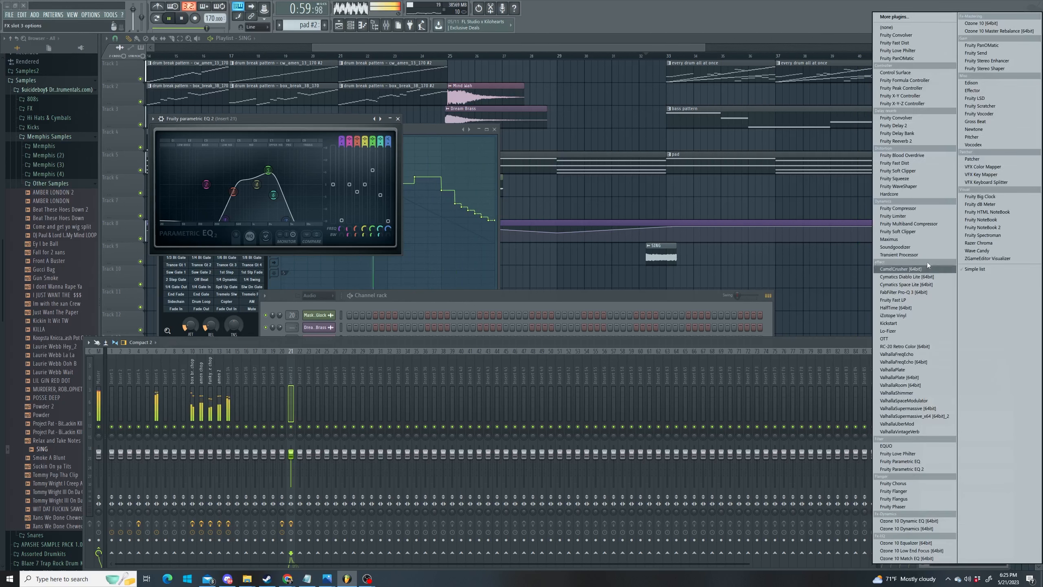
{"action": "left_click", "coordinate": [893, 126]}
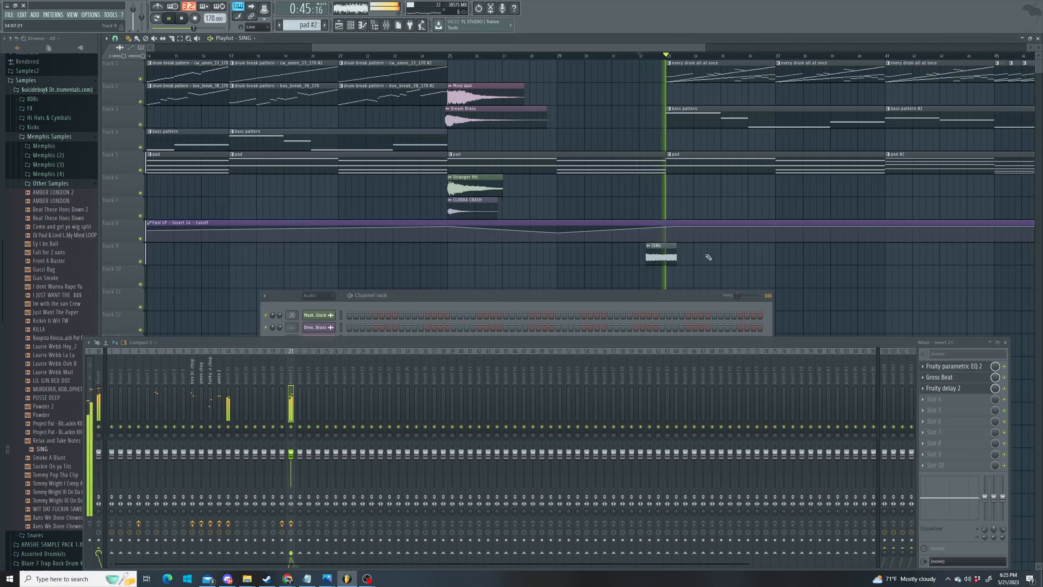
- Add another SING clip on Track 9 and clone the SING channel as SING #2
{"action": "left_click", "coordinate": [694, 255]}
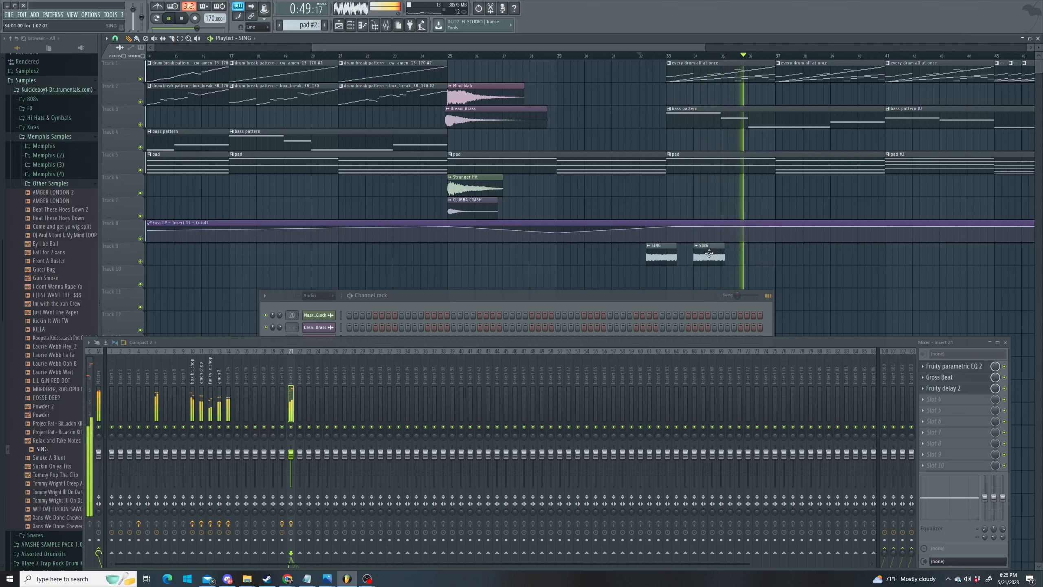
{"action": "left_click_drag", "start_coordinate": [510, 343], "coordinate": [505, 478]}
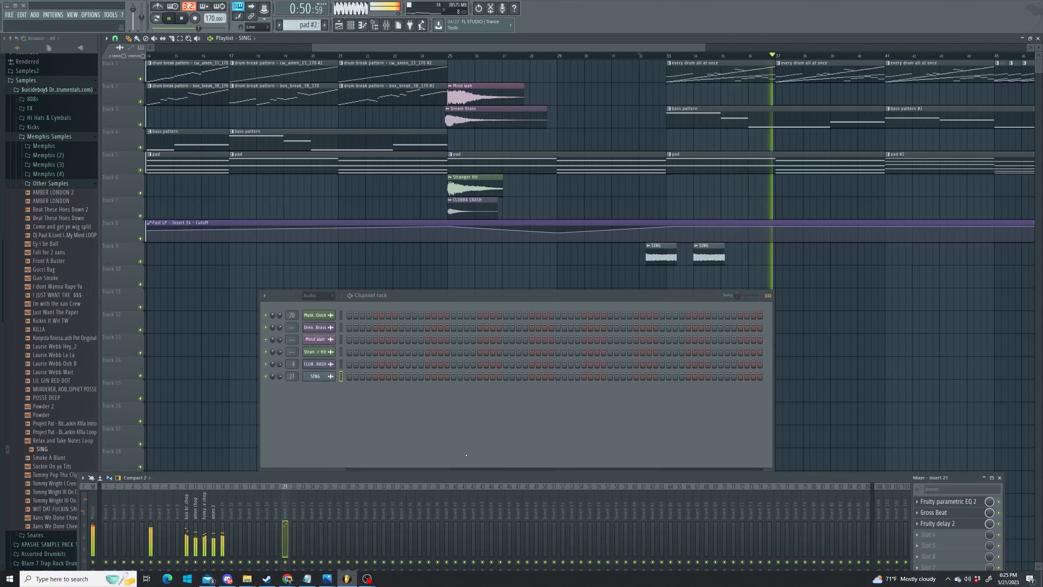
{"action": "right_click", "coordinate": [319, 377]}
{"action": "left_click", "coordinate": [375, 444]}
- Place a SING #2 clip at bar 36 and a SING clip near bar 38 on Track 9
{"action": "left_click", "coordinate": [755, 260]}
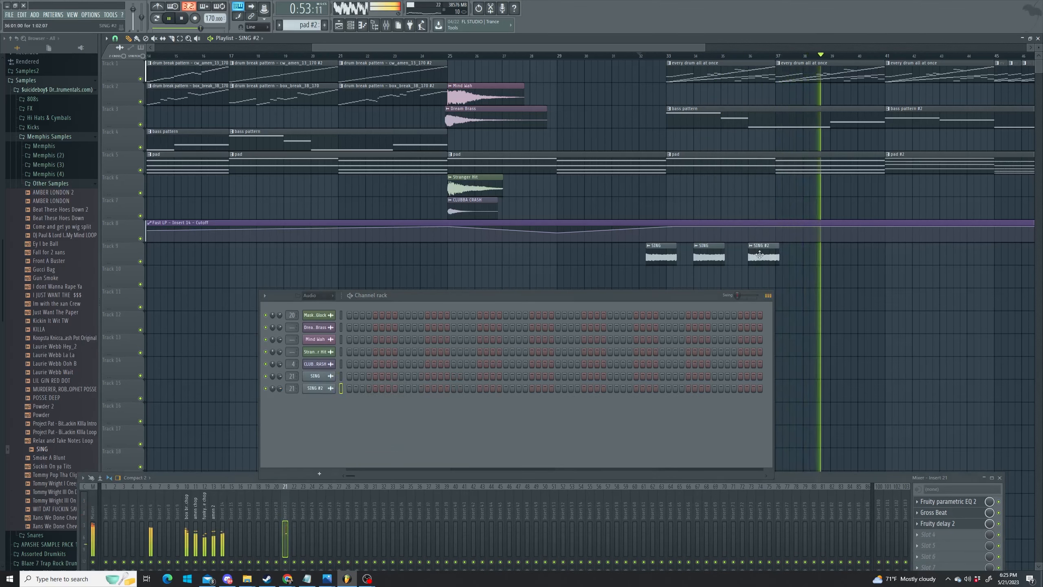
{"action": "double_click", "coordinate": [756, 251]}
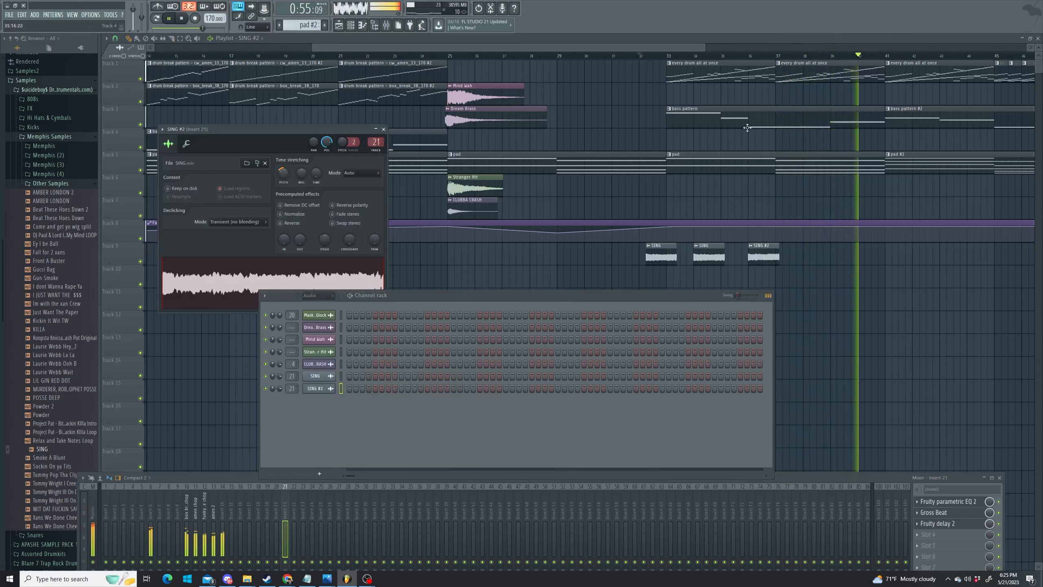
{"action": "left_click", "coordinate": [723, 56]}
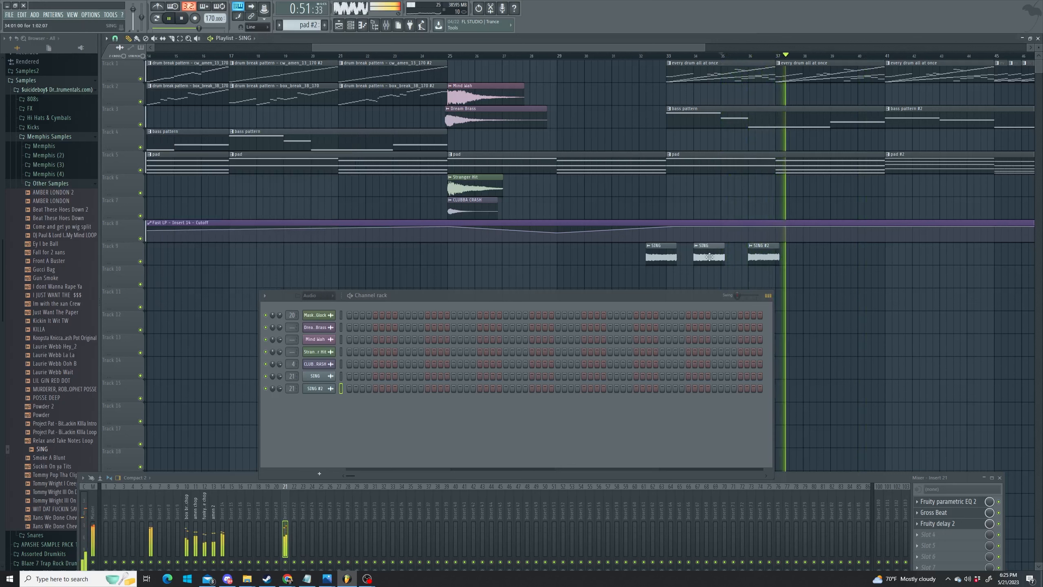
{"action": "left_click", "coordinate": [809, 256]}
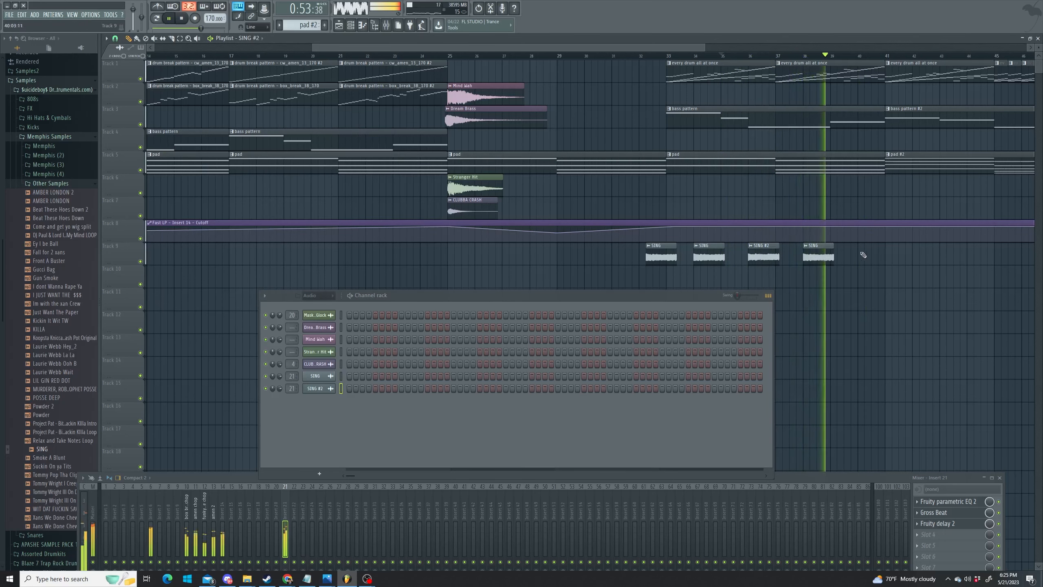
{"action": "left_click_drag", "start_coordinate": [681, 47], "coordinate": [731, 49]}
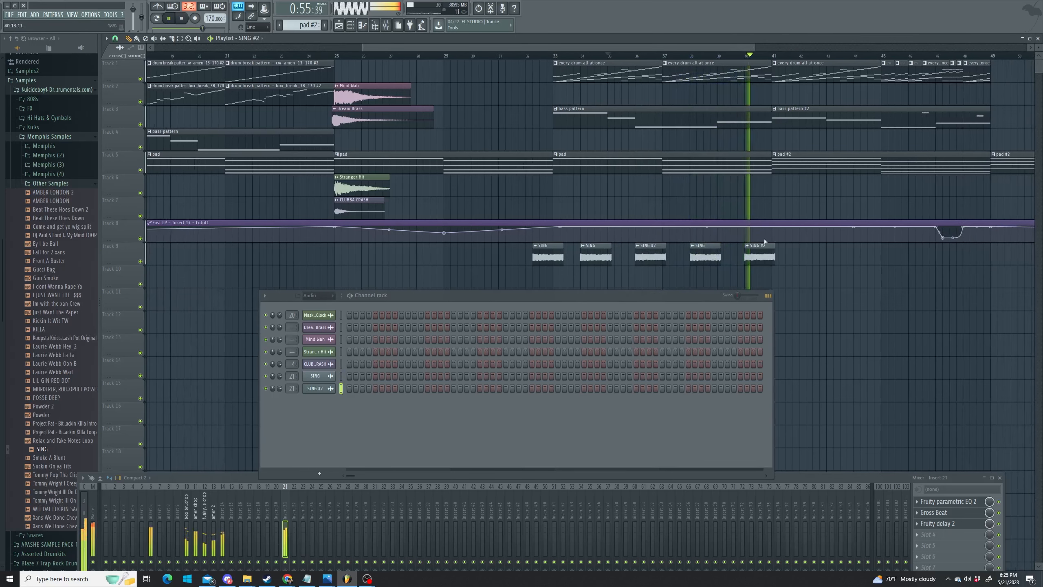
- Add SING #2 and SING clips after bars 41 and 44 and a SING #2 near bar 48, nudging positions
{"action": "left_click", "coordinate": [800, 255]}
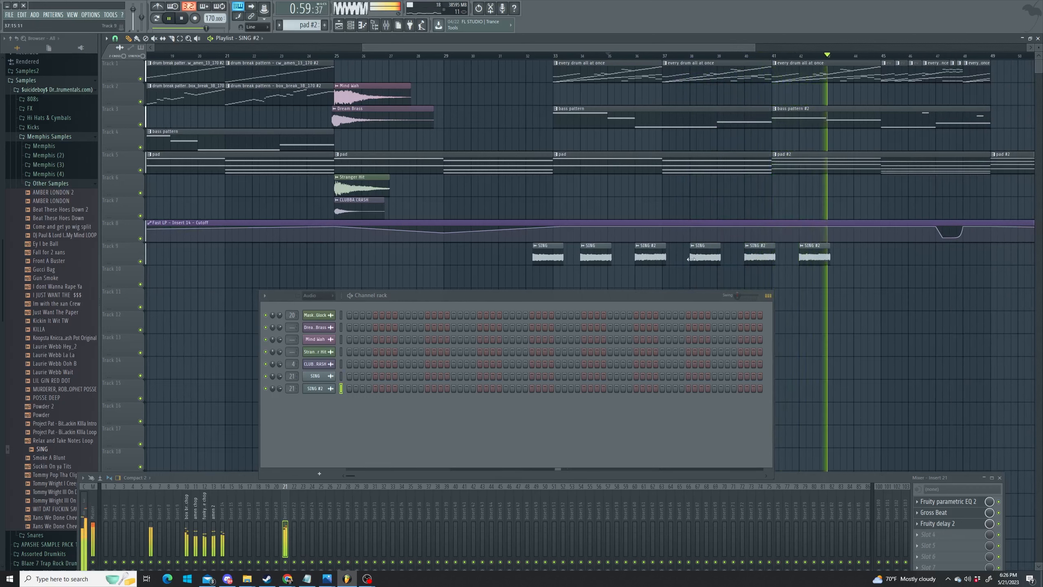
{"action": "left_click", "coordinate": [864, 255]}
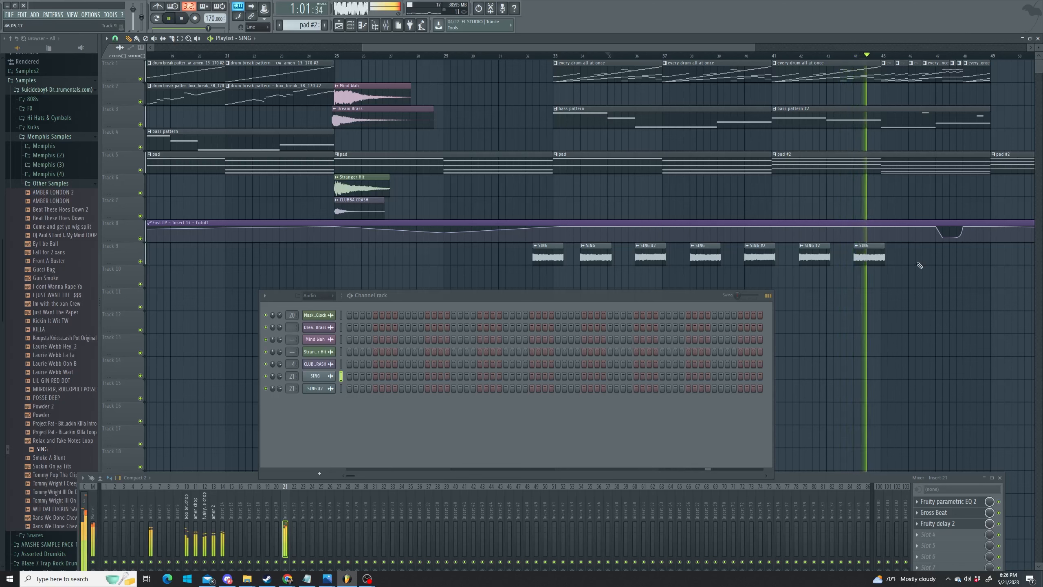
{"action": "left_click_drag", "start_coordinate": [698, 47], "coordinate": [749, 49]}
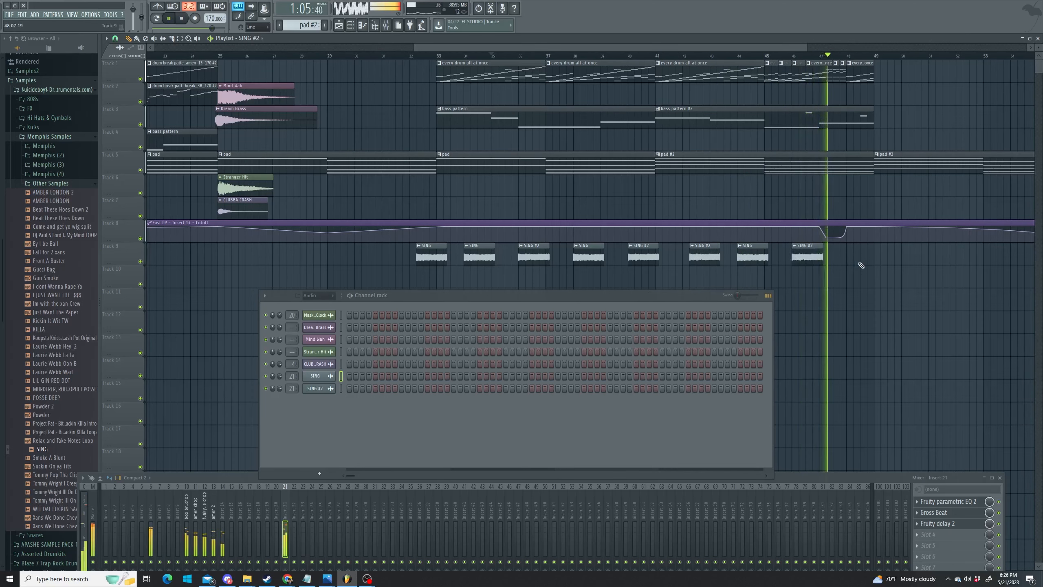
{"action": "left_click_drag", "start_coordinate": [804, 258], "coordinate": [836, 258]}
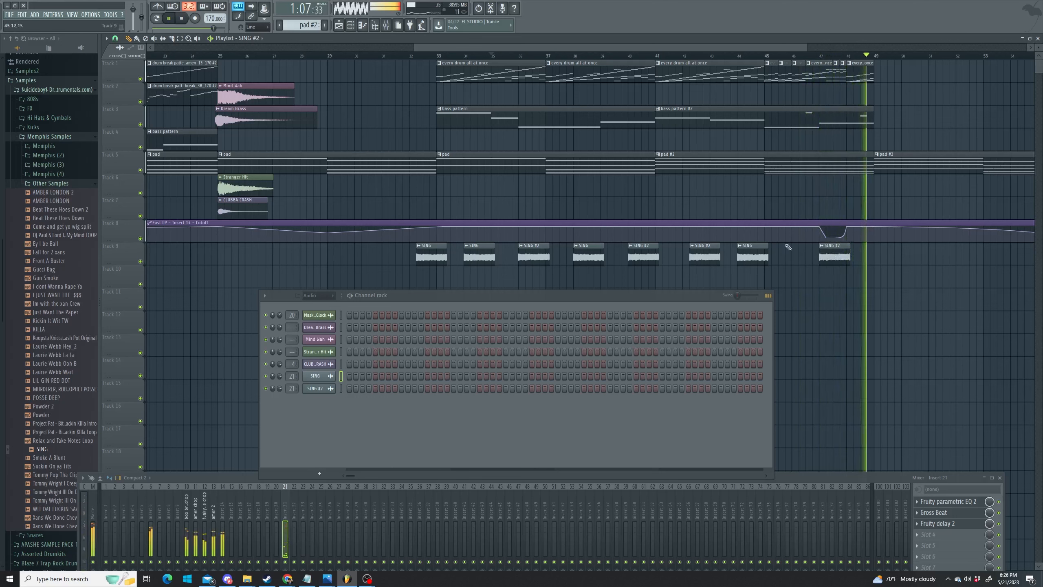
{"action": "left_click", "coordinate": [785, 56]}
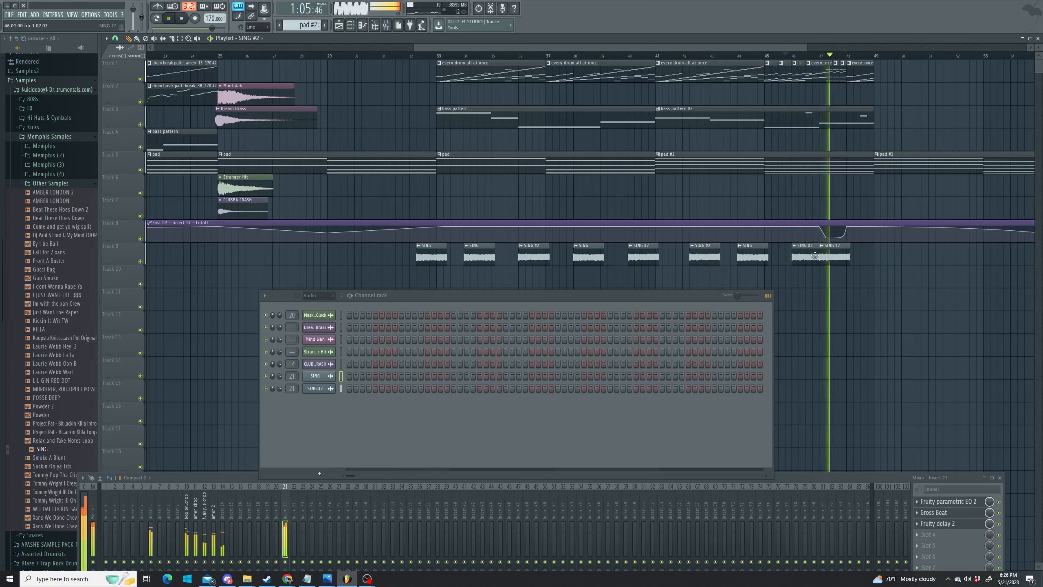
{"action": "left_click", "coordinate": [868, 259]}
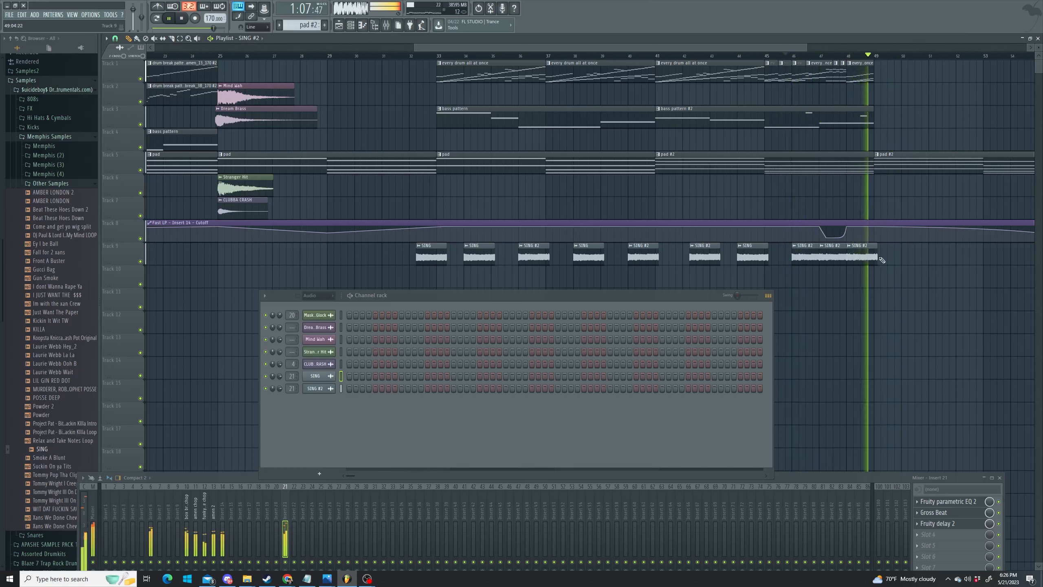
{"action": "left_click_drag", "start_coordinate": [877, 256], "coordinate": [871, 255]}
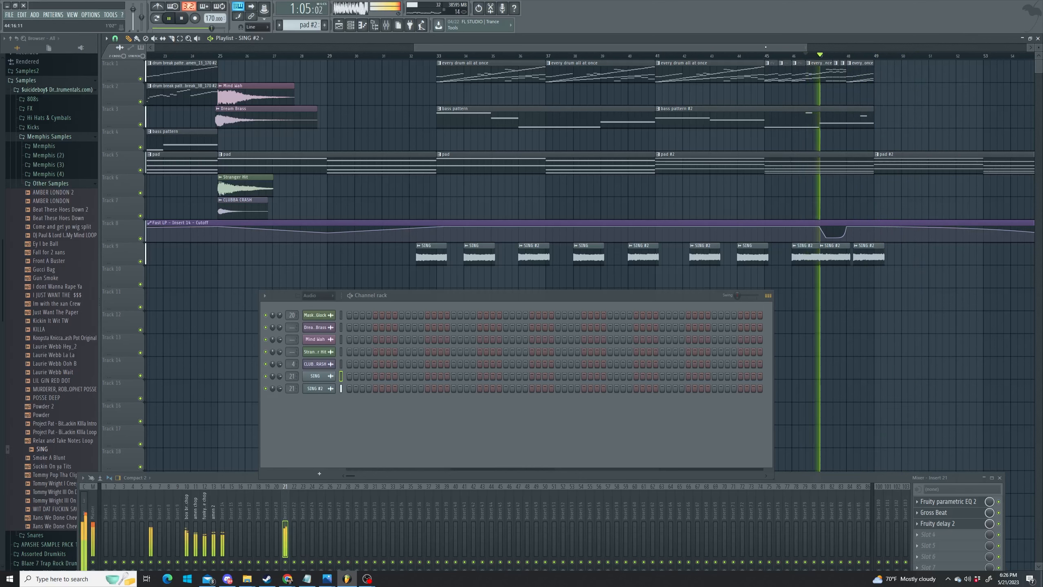
{"action": "left_click_drag", "start_coordinate": [765, 47], "coordinate": [867, 36]}
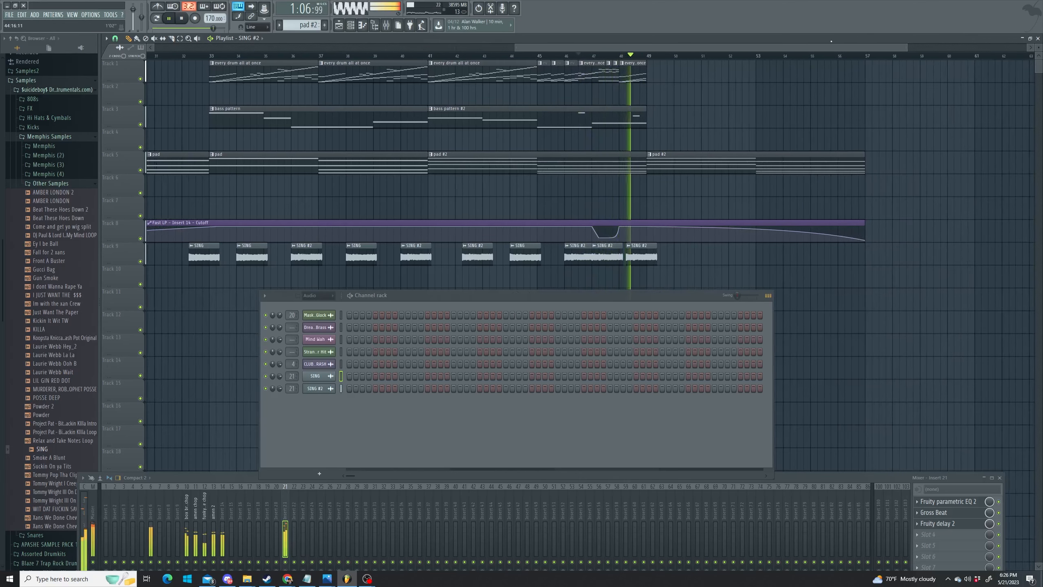
{"action": "mouse_move", "coordinate": [785, 49]}
{"action": "left_mouse_down"}
{"action": "mouse_move", "coordinate": [689, 43]}
{"action": "mouse_move", "coordinate": [776, 46]}
{"action": "left_mouse_up"}
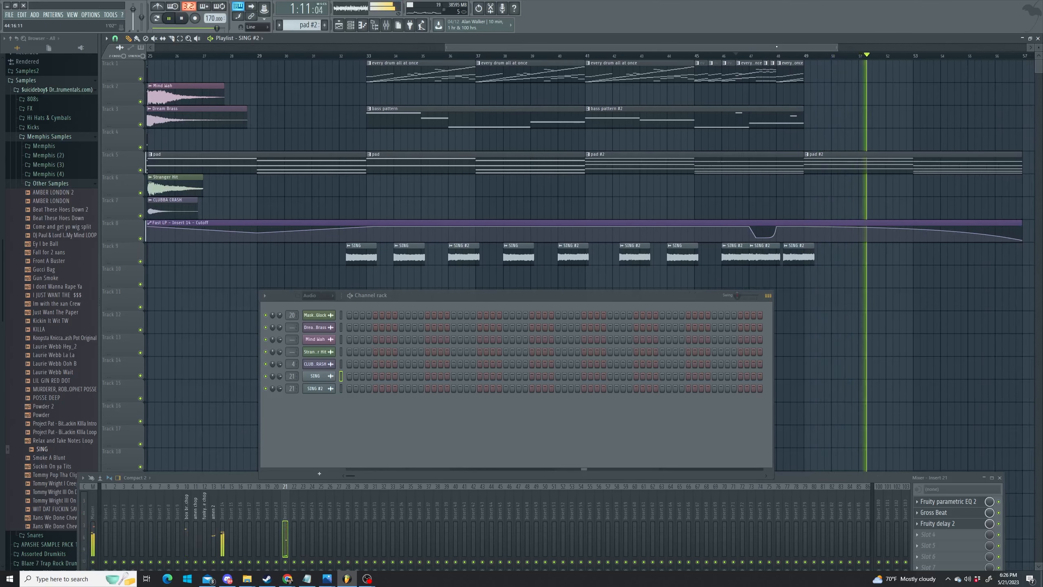